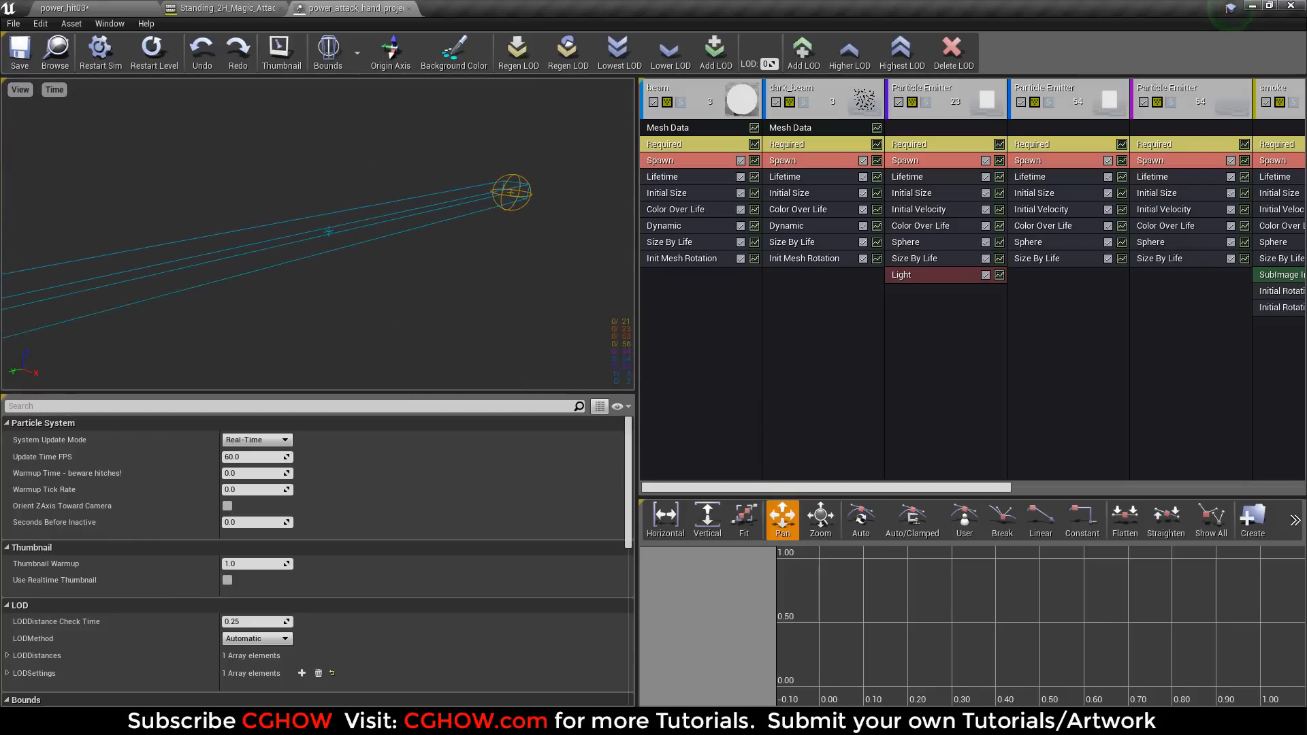
Solo the beam emitter in the particle system and restart the effect to preview it on its own.
middle_drag(566, 245, 576, 247)
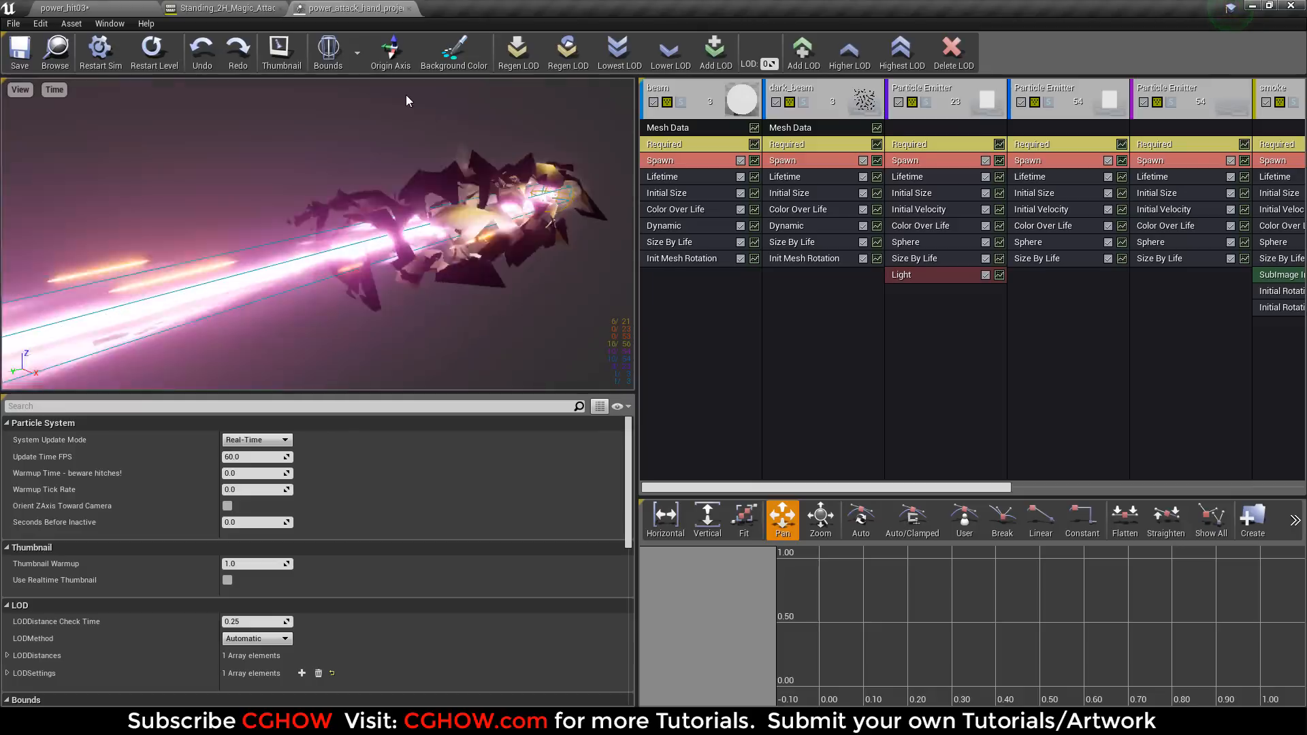
click(680, 102)
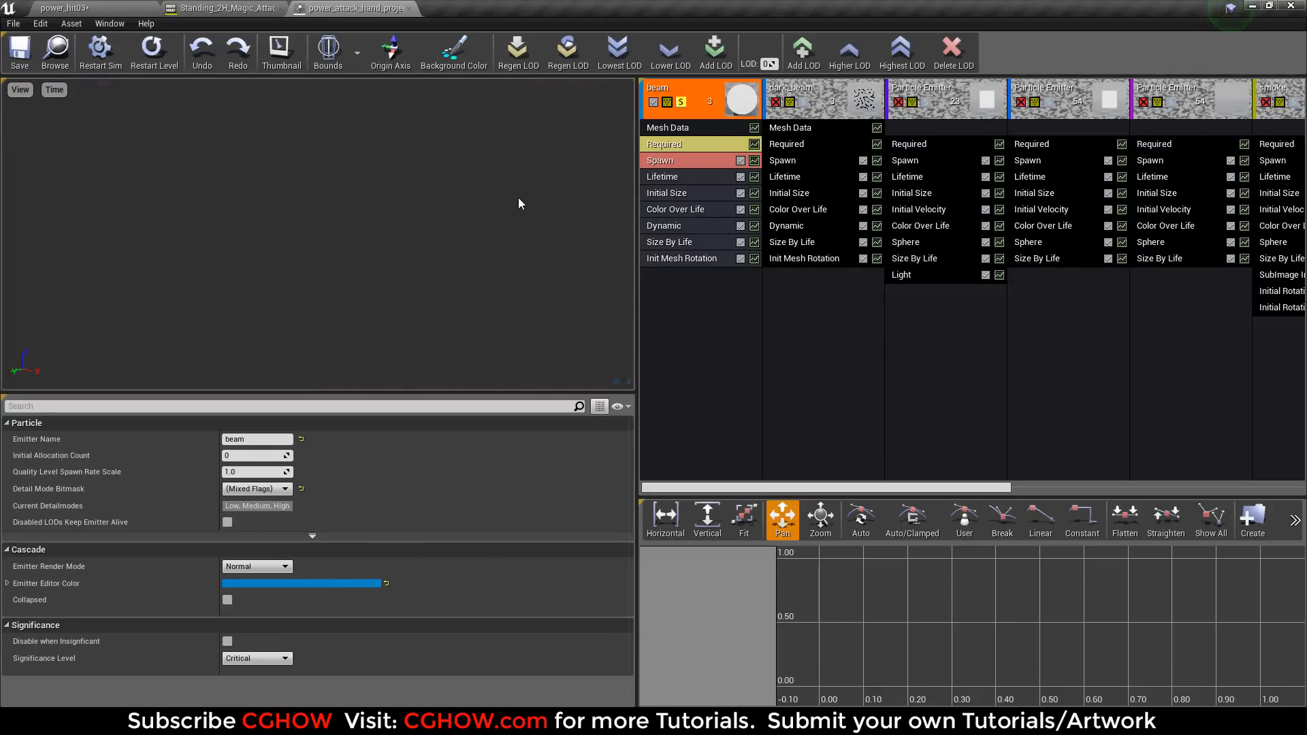
click(174, 52)
Open the power_Cyl mesh from the beam emitter's mesh data, examine its twisted shape, and close the mesh.
click(686, 130)
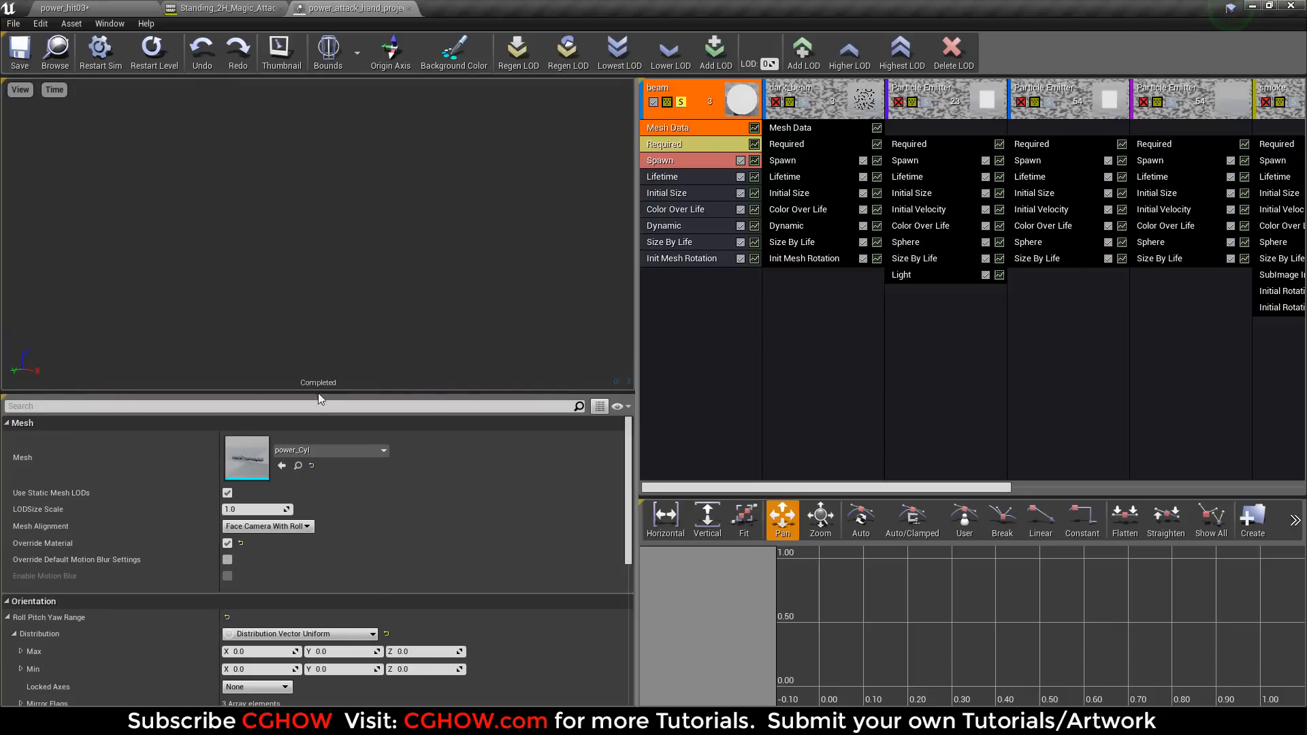
double_click(251, 449)
scroll(438, 414, up, 6)
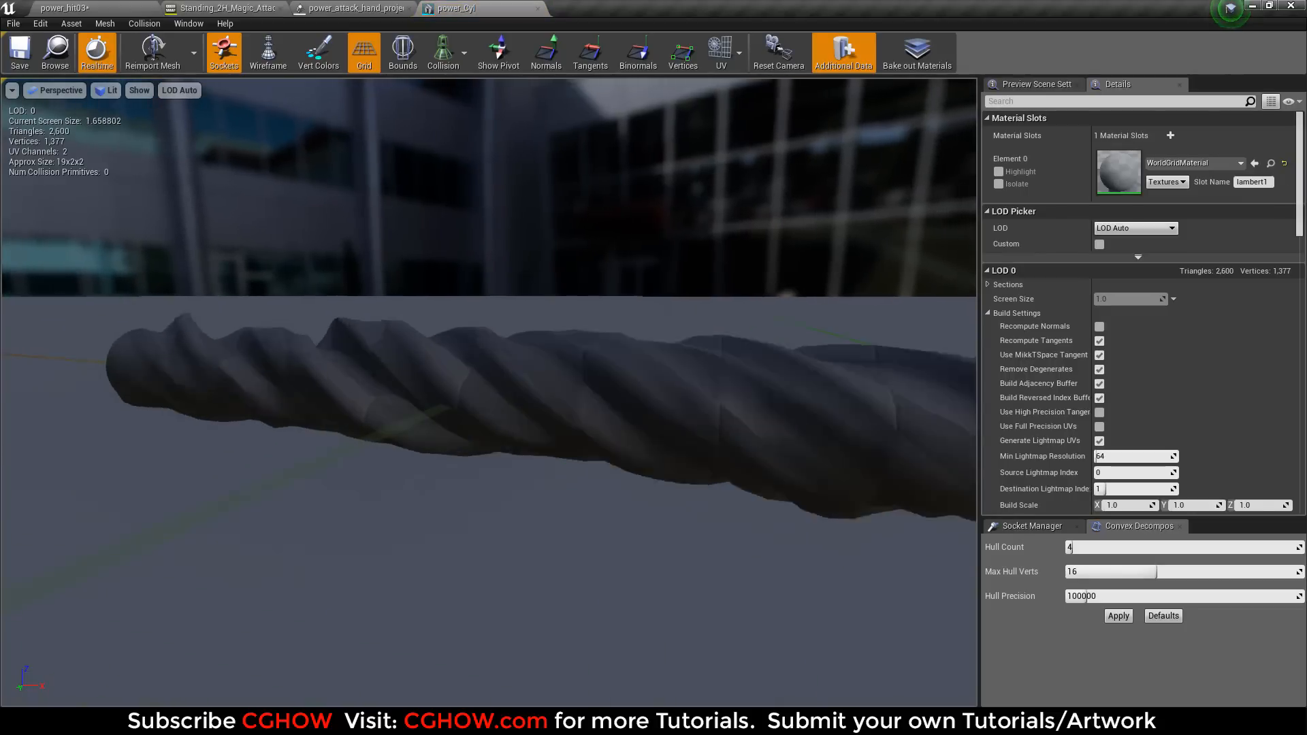
scroll(438, 414, down, 2)
alt+drag(438, 415, 840, 318)
scroll(439, 421, up, 5)
click(465, 7)
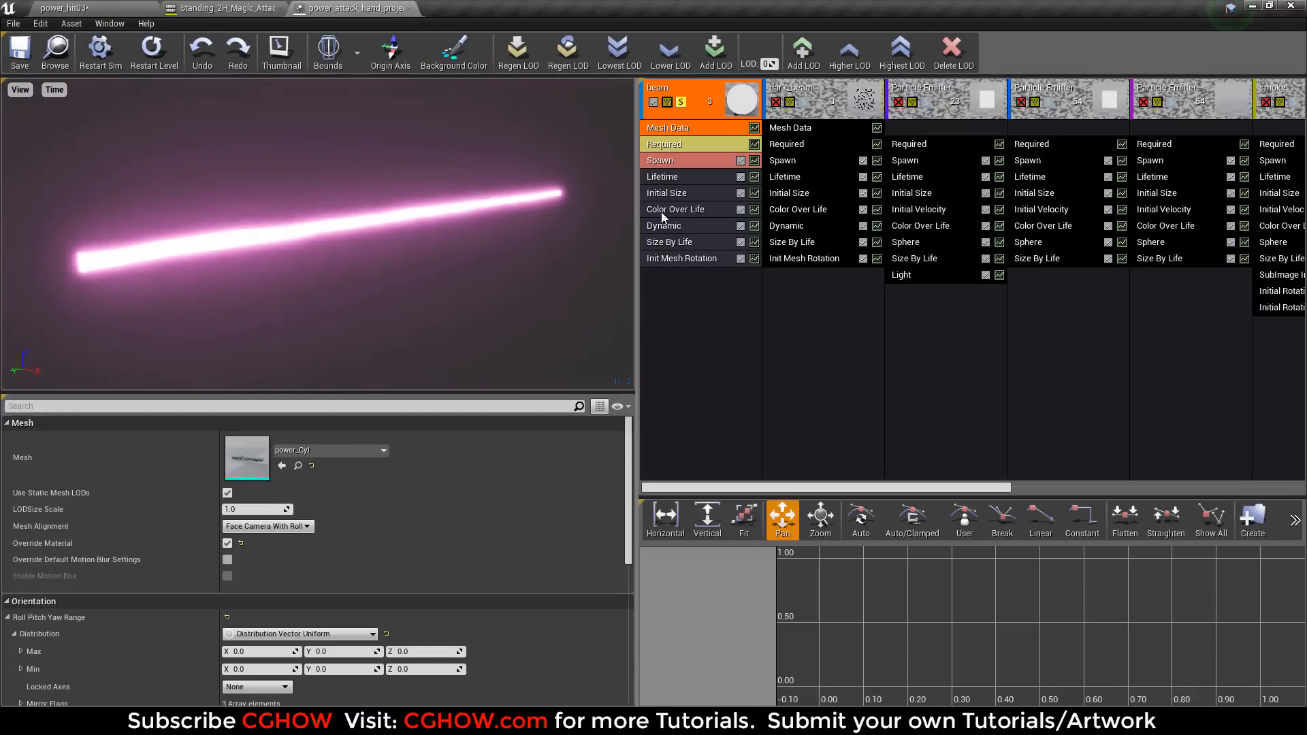
Open the beam emitter's power_cyl material and examine its texture, mask and Dynamic Parameter nodes.
click(672, 144)
double_click(229, 462)
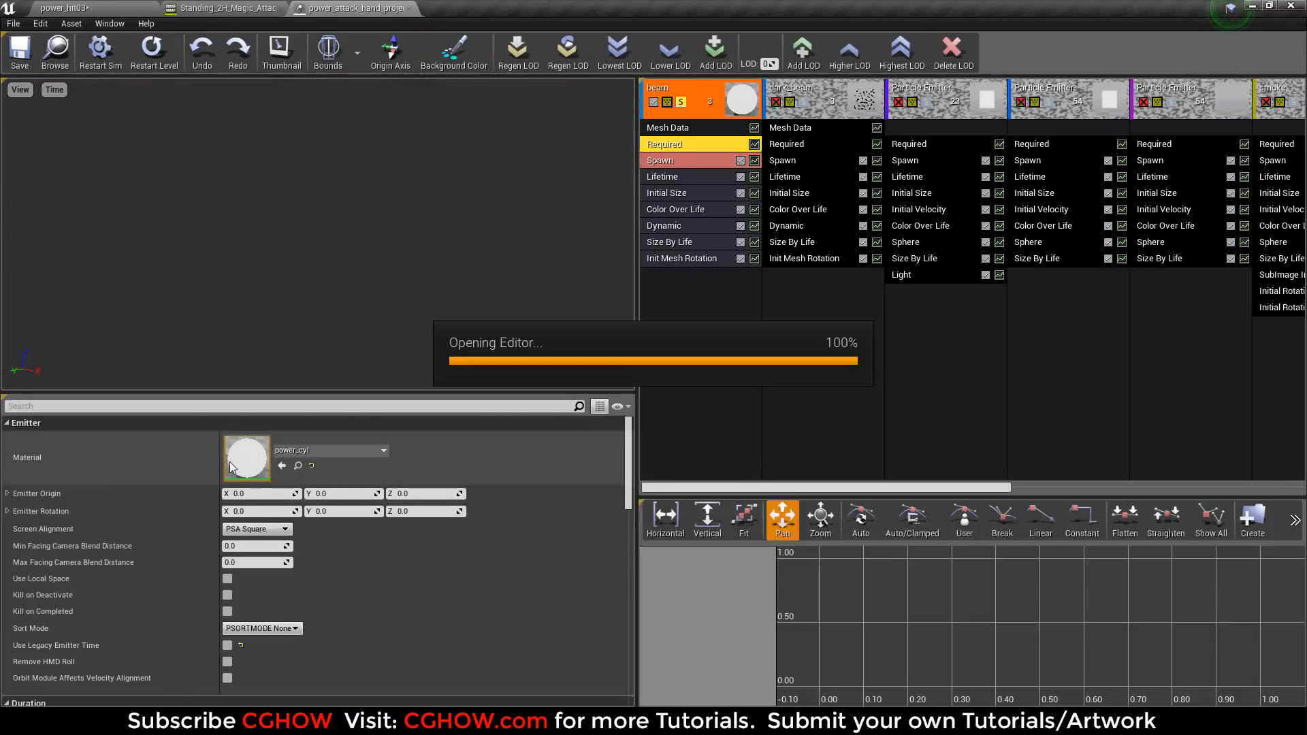
right_drag(497, 410, 873, 367)
scroll(744, 386, down, 2)
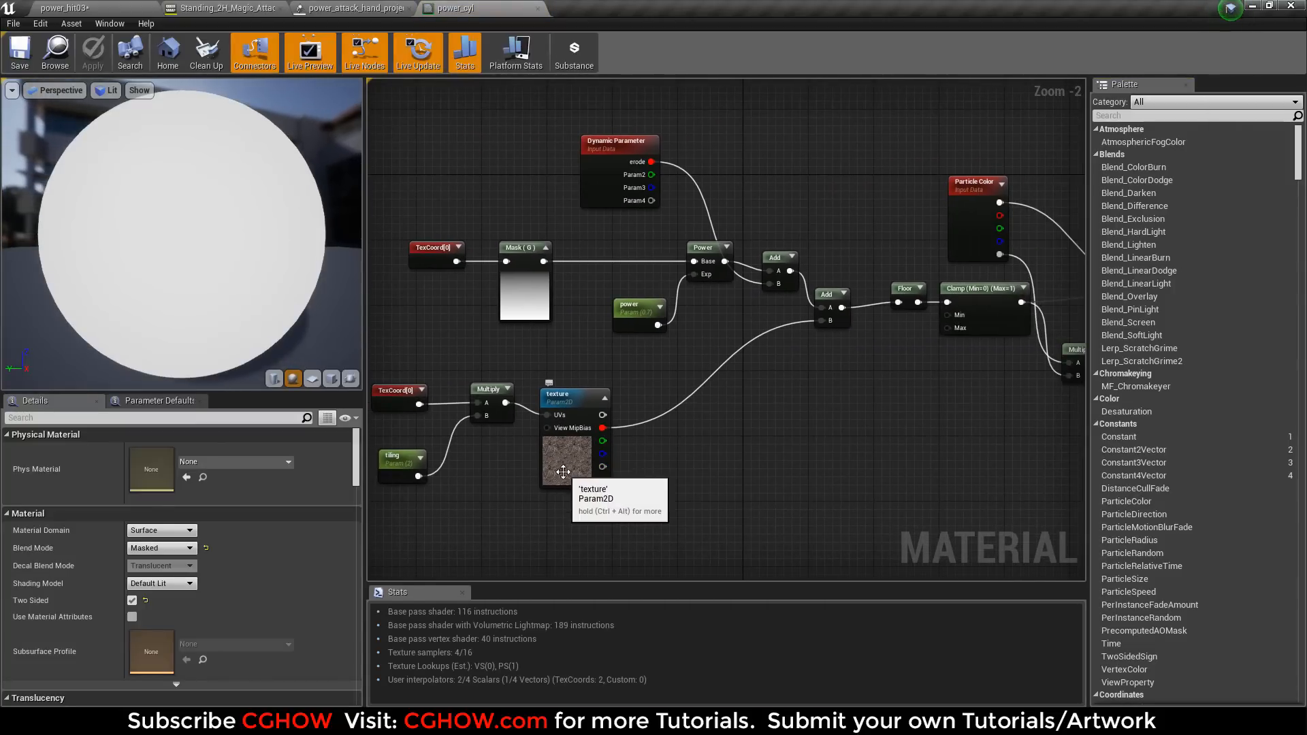
click(563, 472)
right_drag(636, 404, 495, 430)
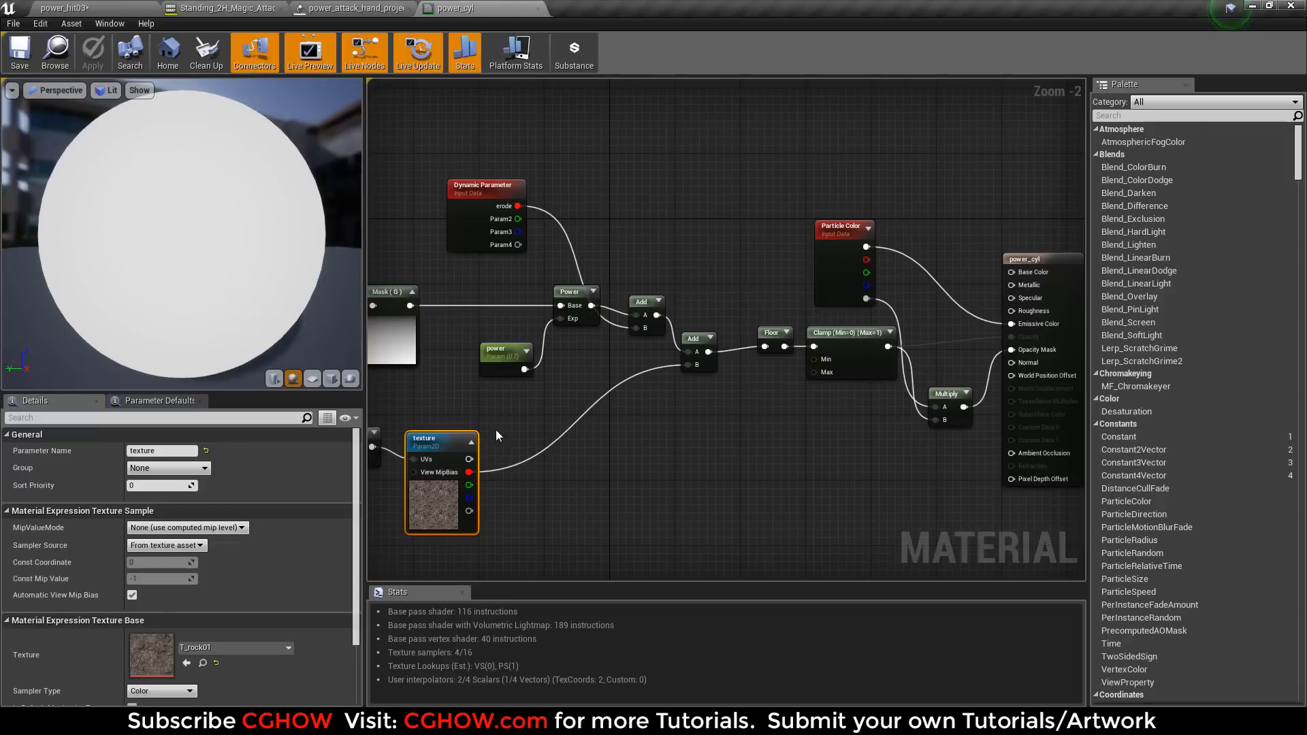
click(406, 345)
right_drag(441, 353, 577, 356)
drag(593, 216, 584, 231)
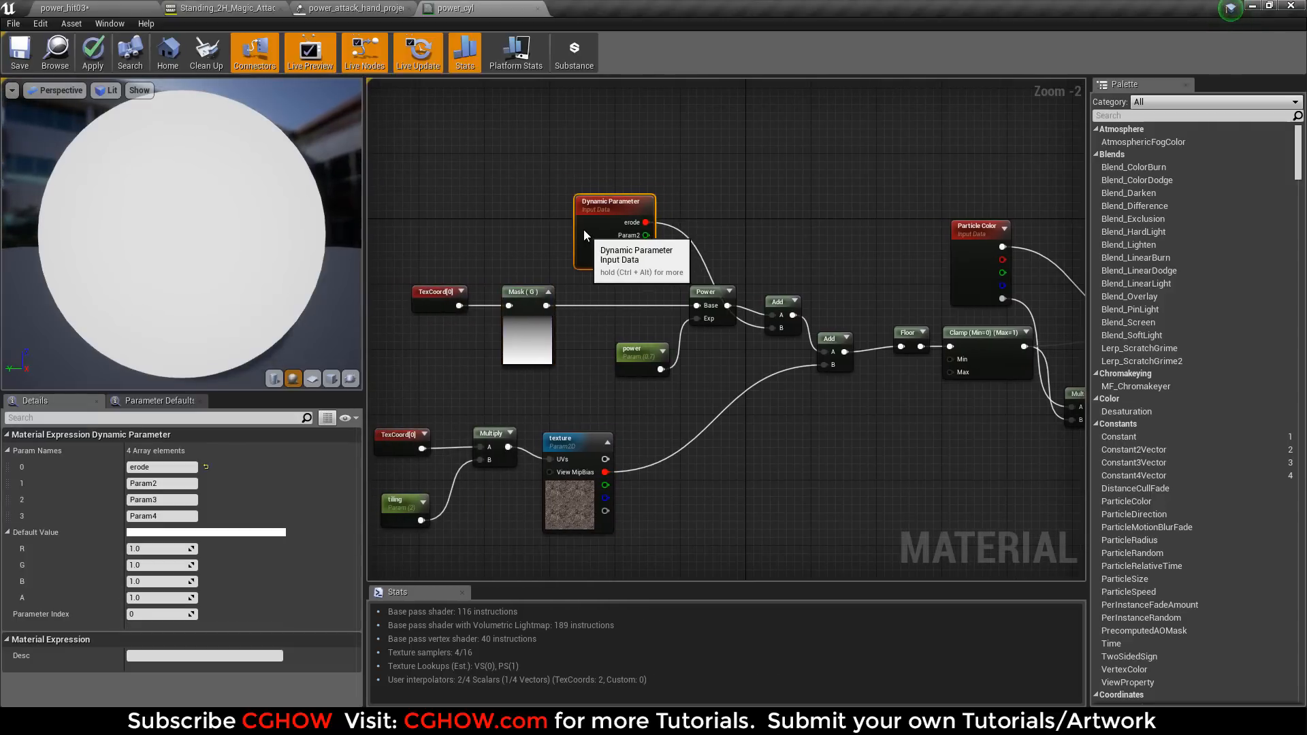
Return to the particle system, set the preview animation speed to 25%, and replay the beam.
click(384, 8)
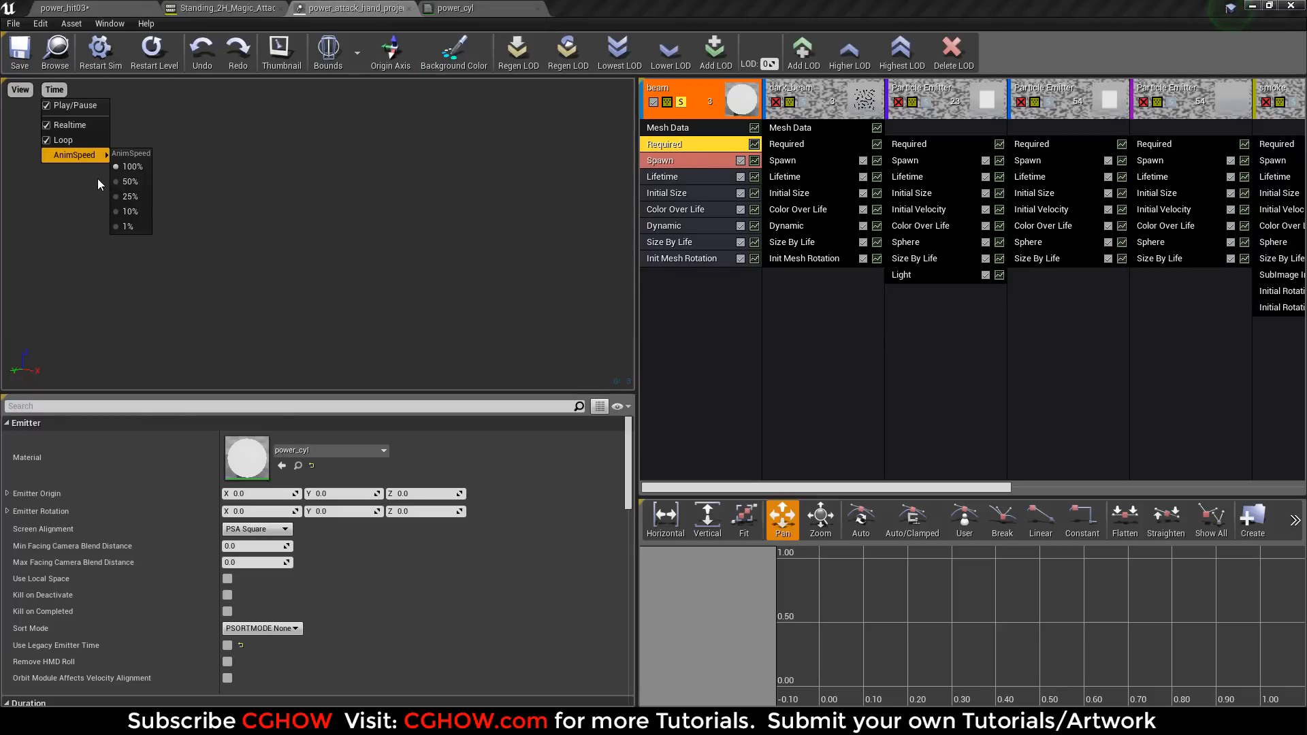
click(129, 198)
click(153, 61)
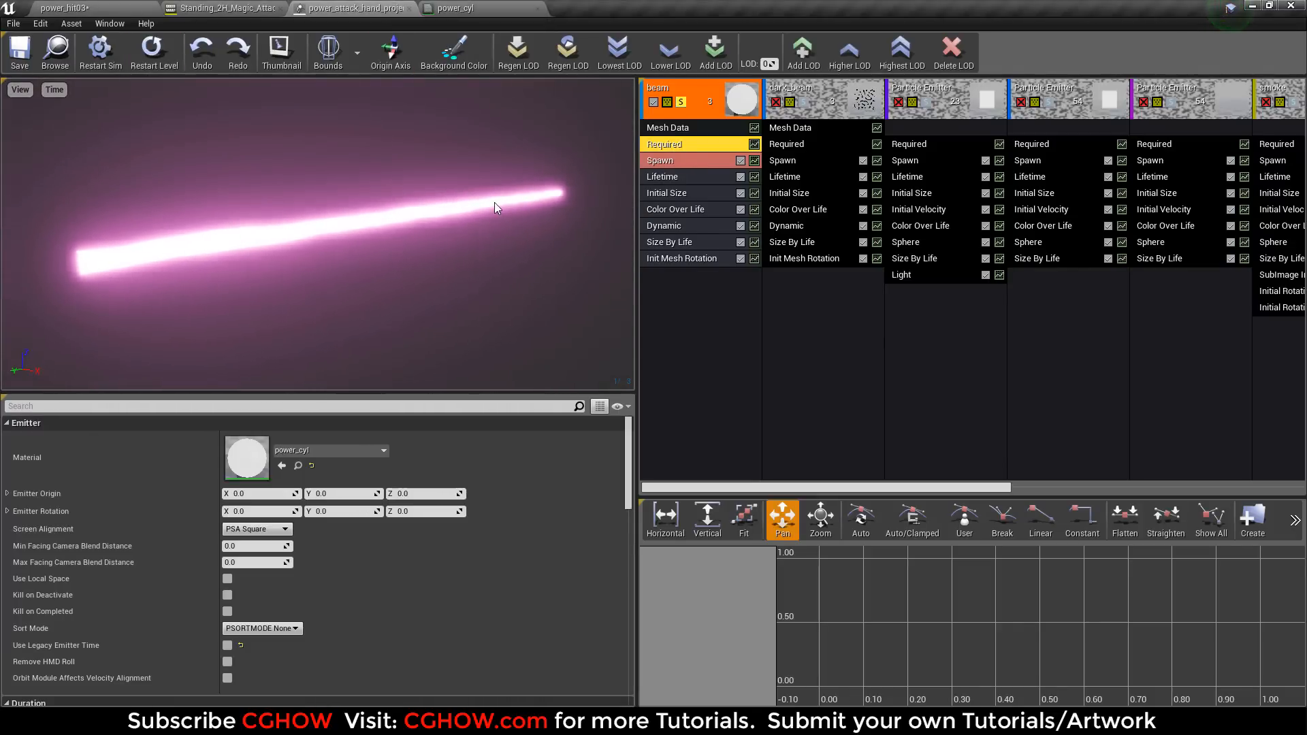
click(120, 66)
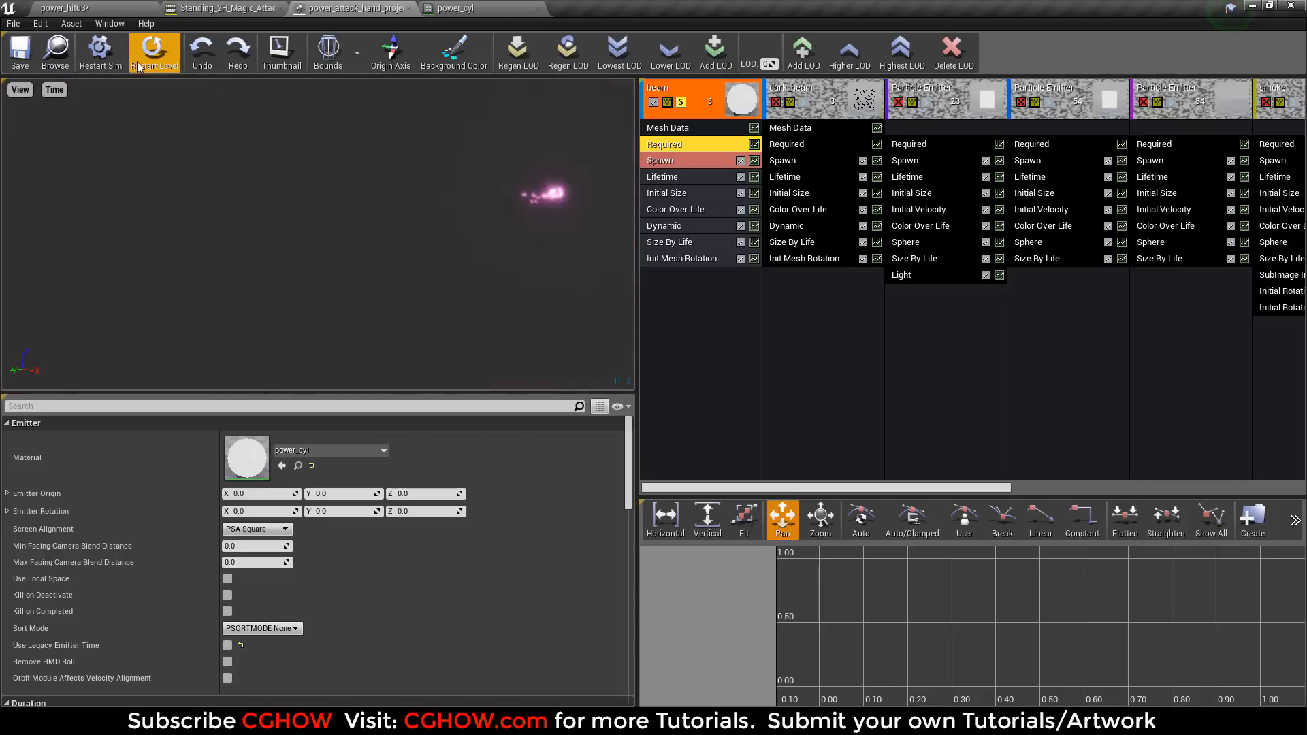
click(152, 51)
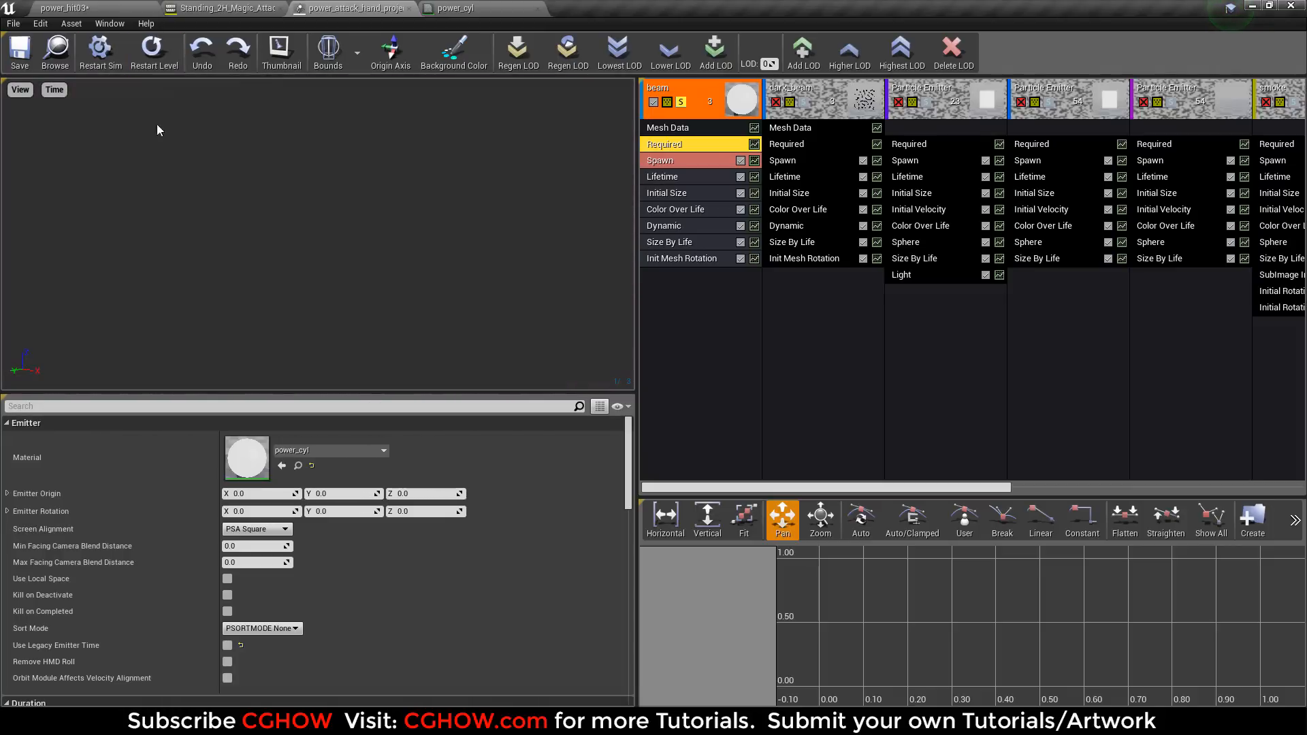
Examine the erode parameter's curve points in the beam emitter's Dynamic module.
click(674, 226)
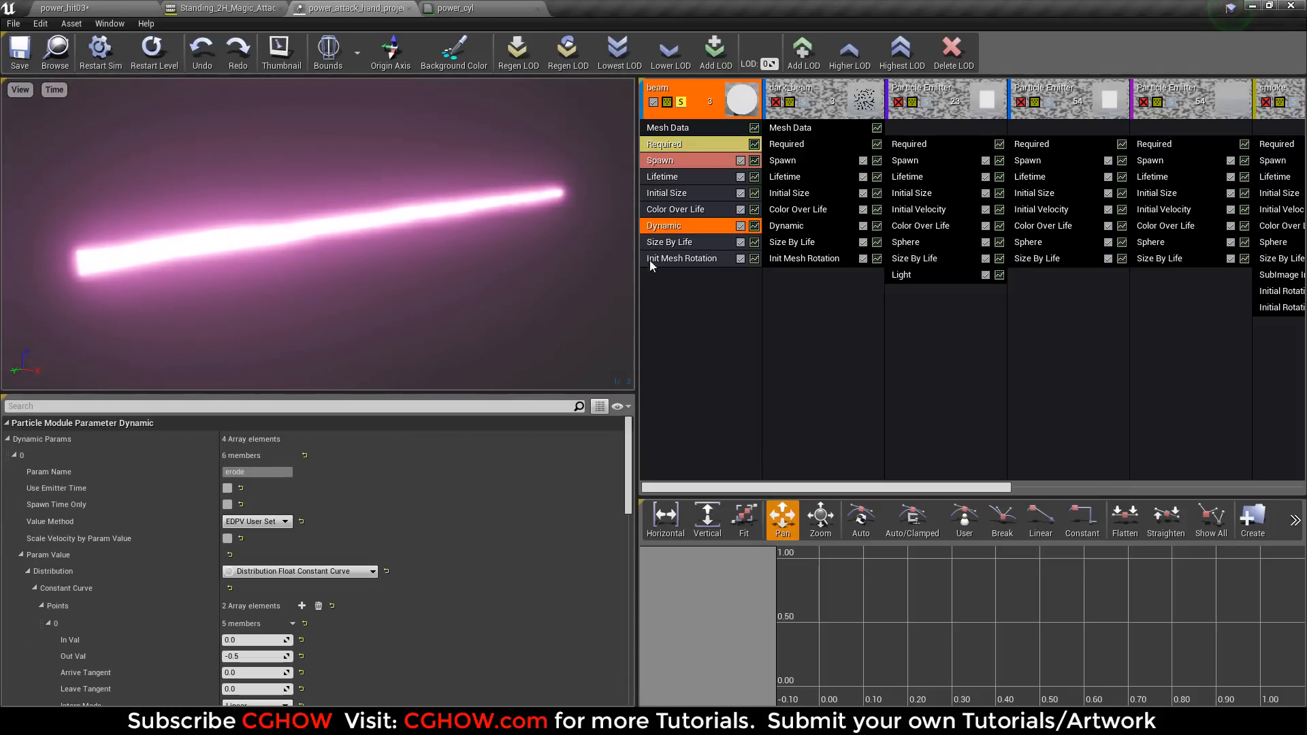
scroll(247, 499, down, 3)
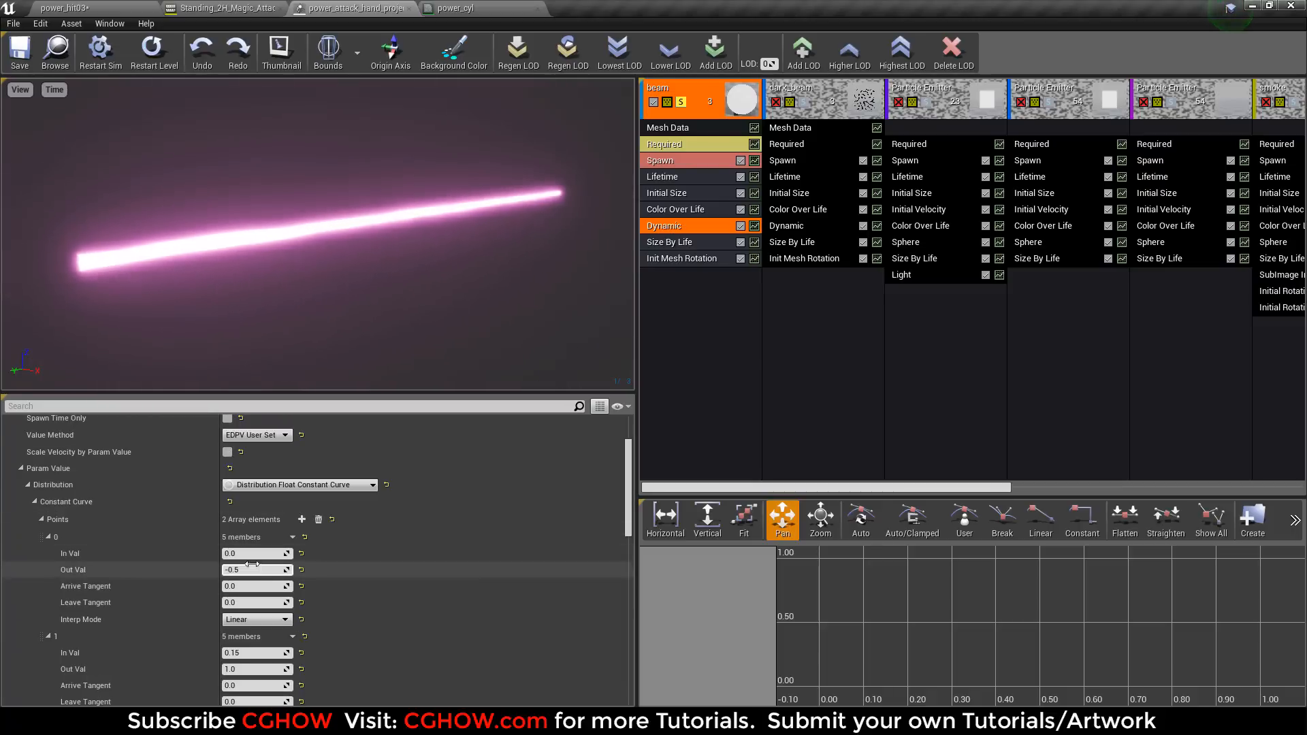
scroll(286, 570, down, 2)
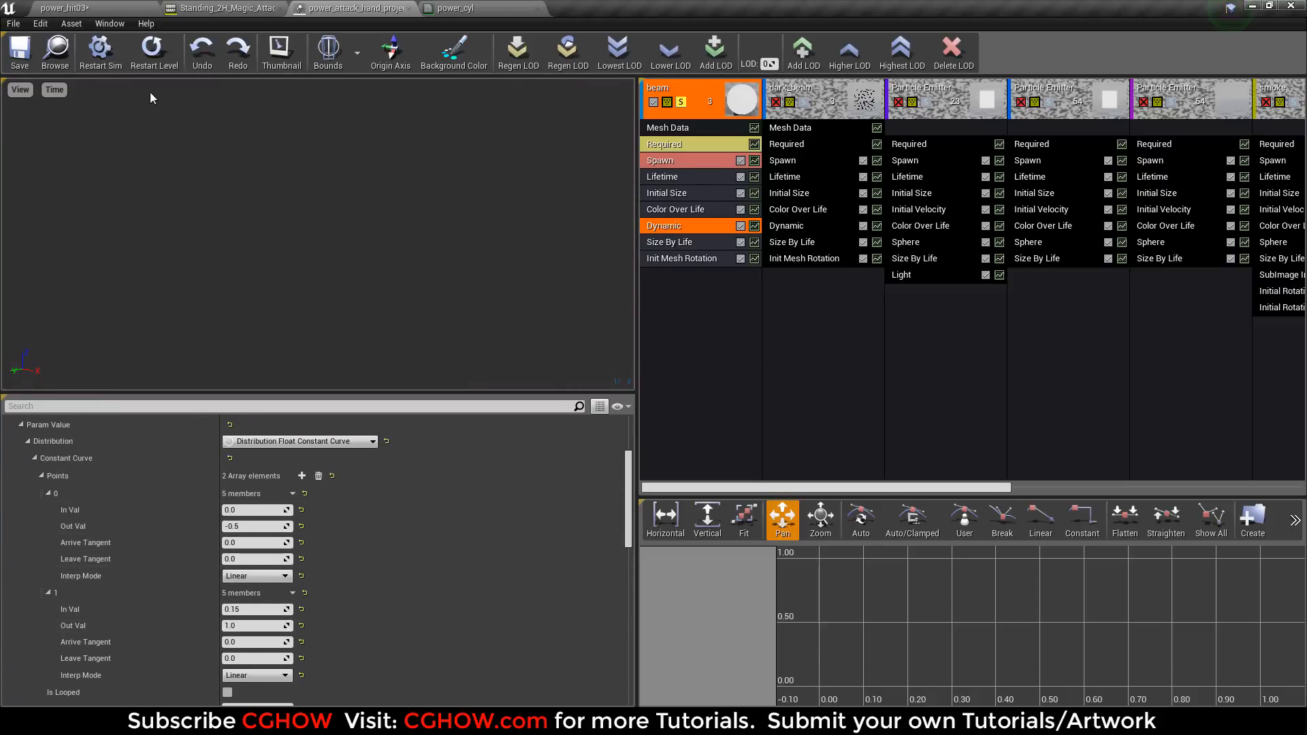
Review the power_cyl material from the mask to the opacity output, and close it without applying changes.
click(446, 7)
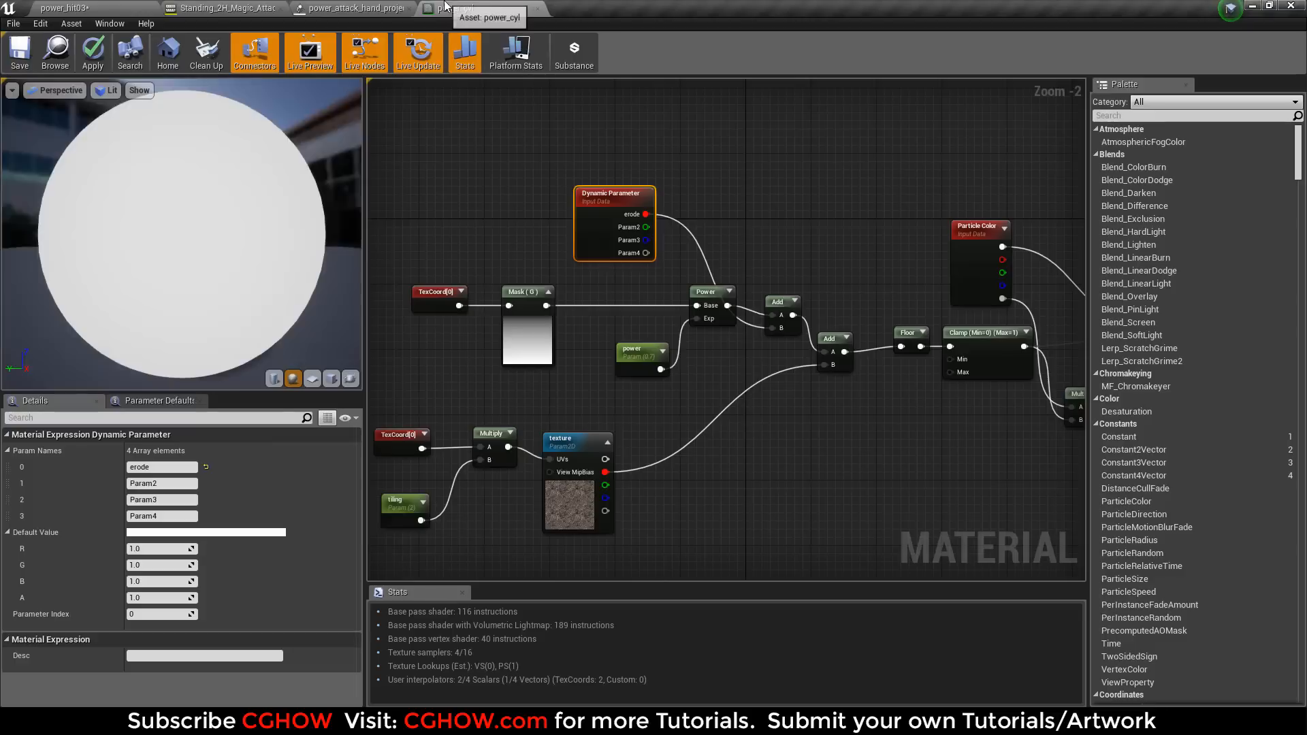
right_drag(569, 363, 570, 305)
click(538, 272)
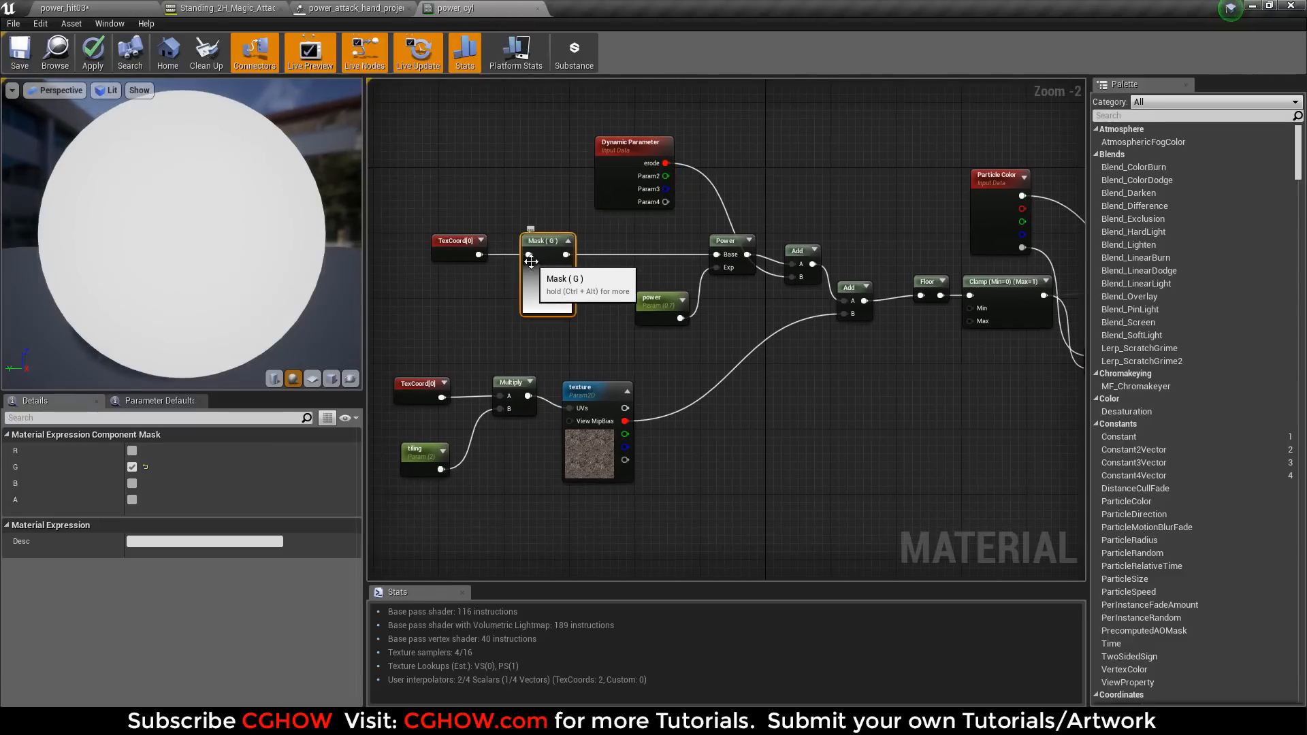
right_drag(748, 351, 556, 389)
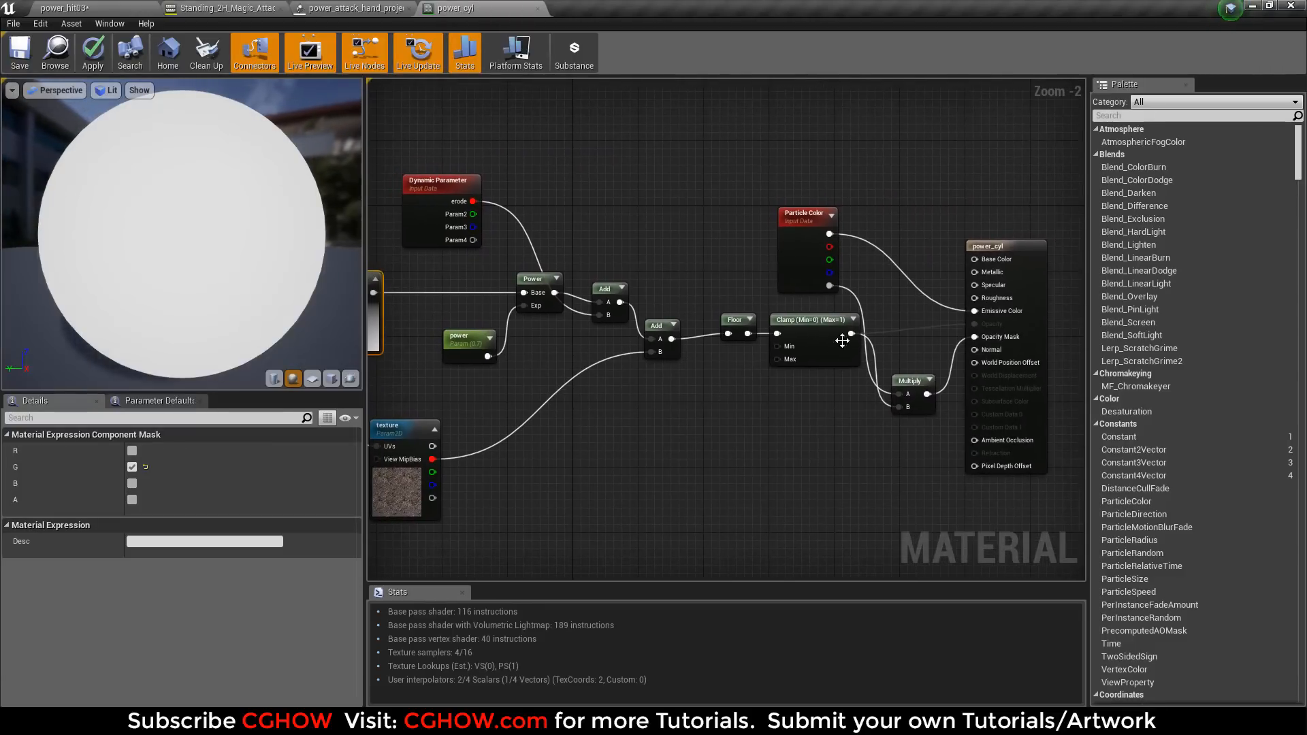
drag(824, 353, 799, 377)
click(538, 8)
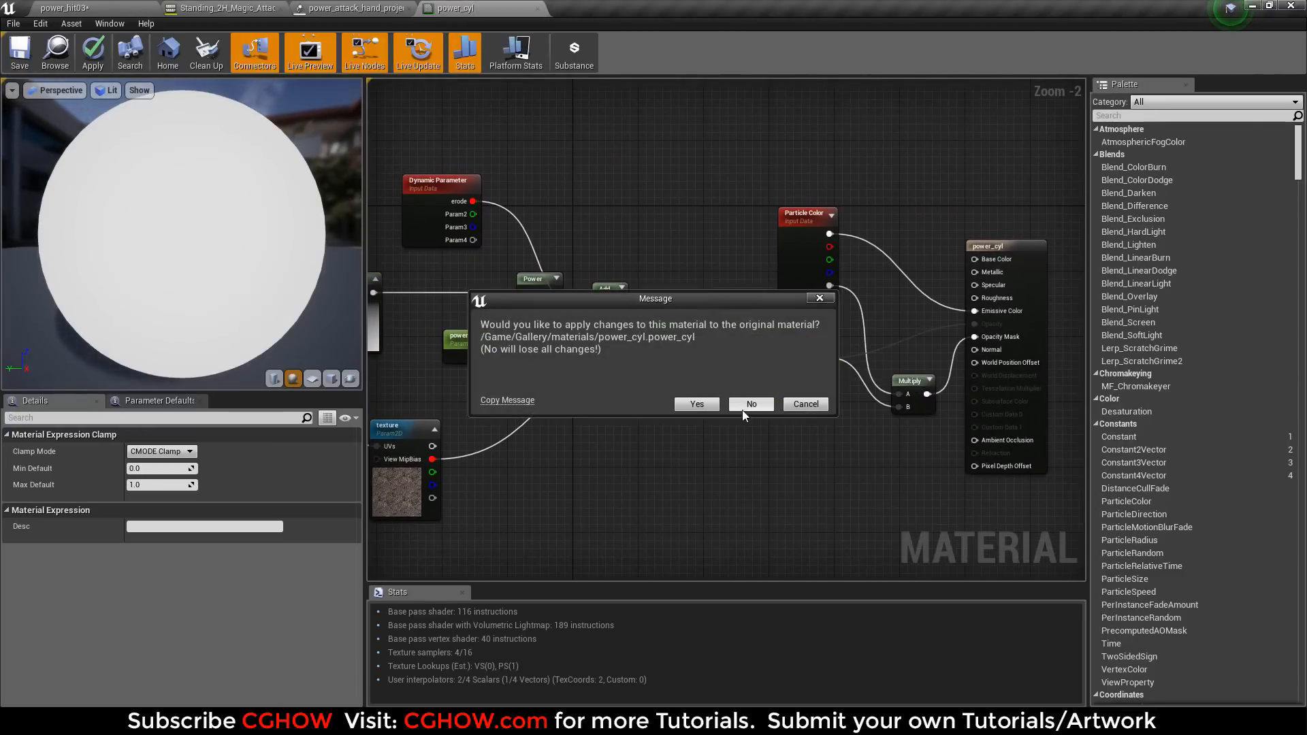
click(742, 405)
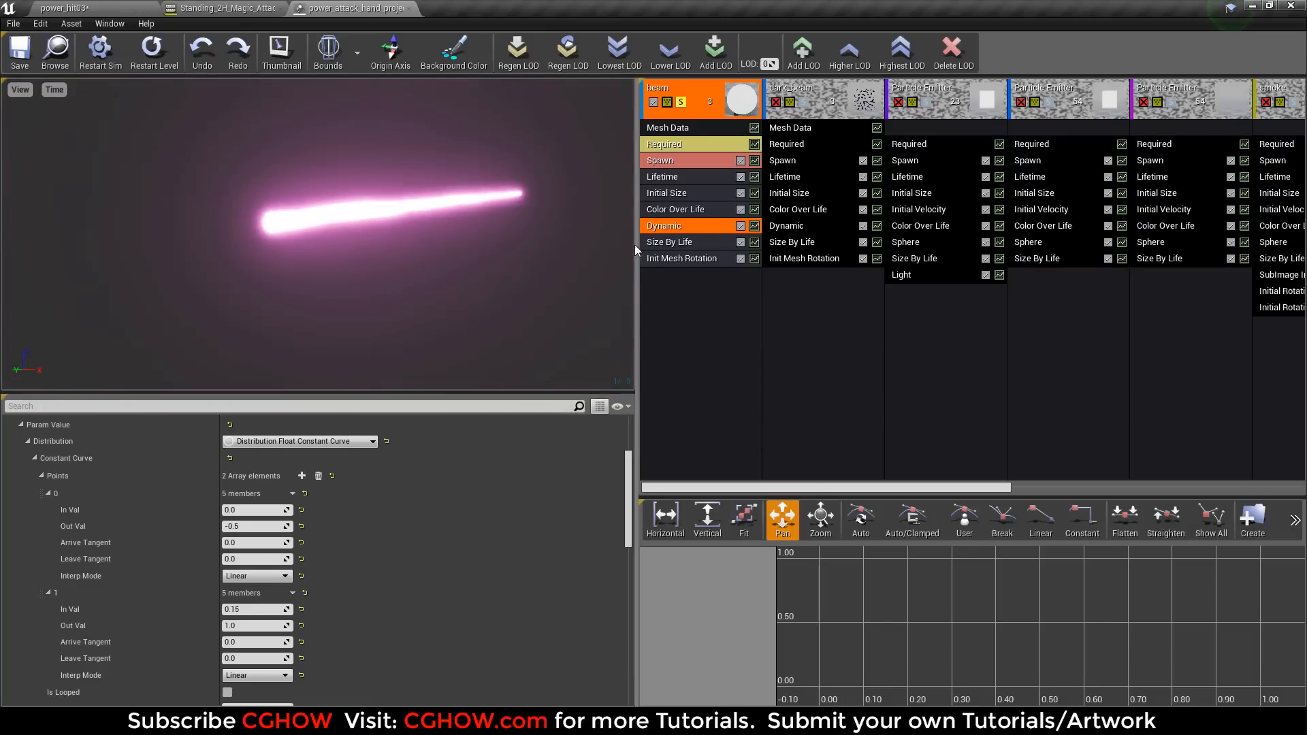
Examine the beam emitter's Color Over Life and Size By Life modules and replay the beam.
click(663, 210)
scroll(272, 537, up, 5)
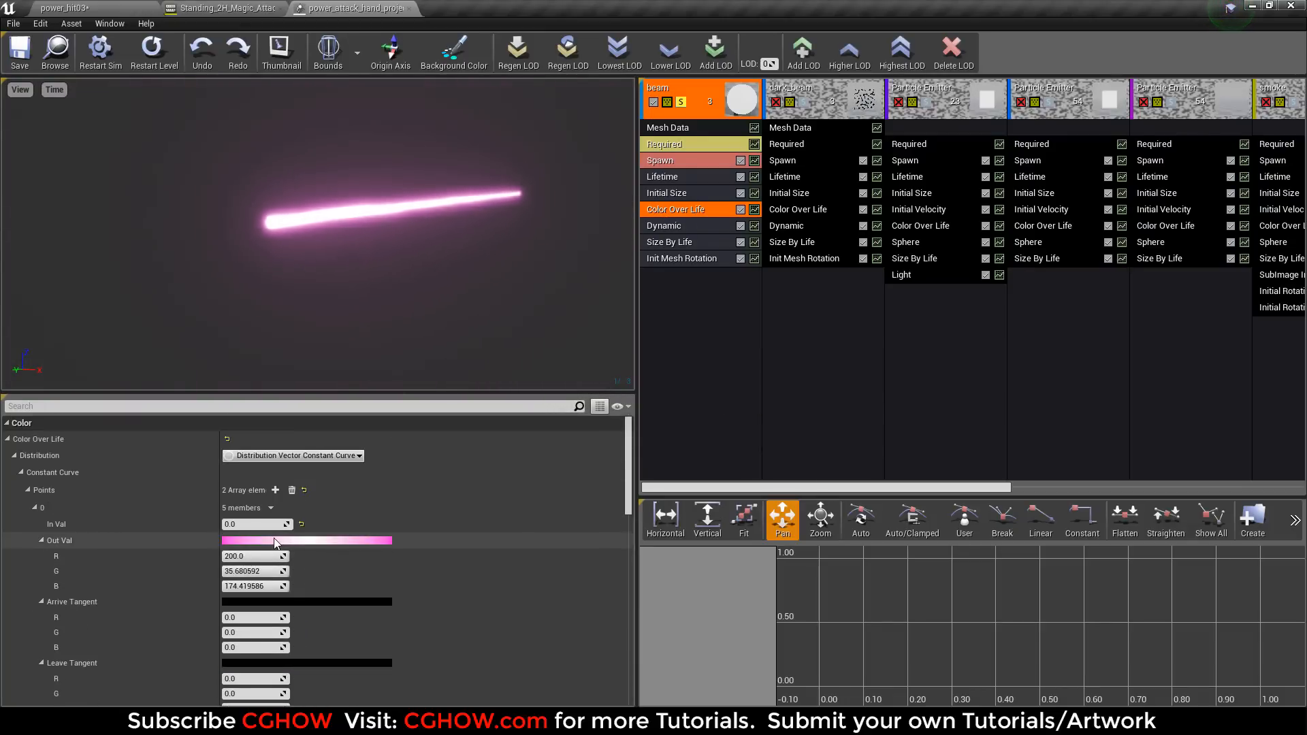
click(678, 246)
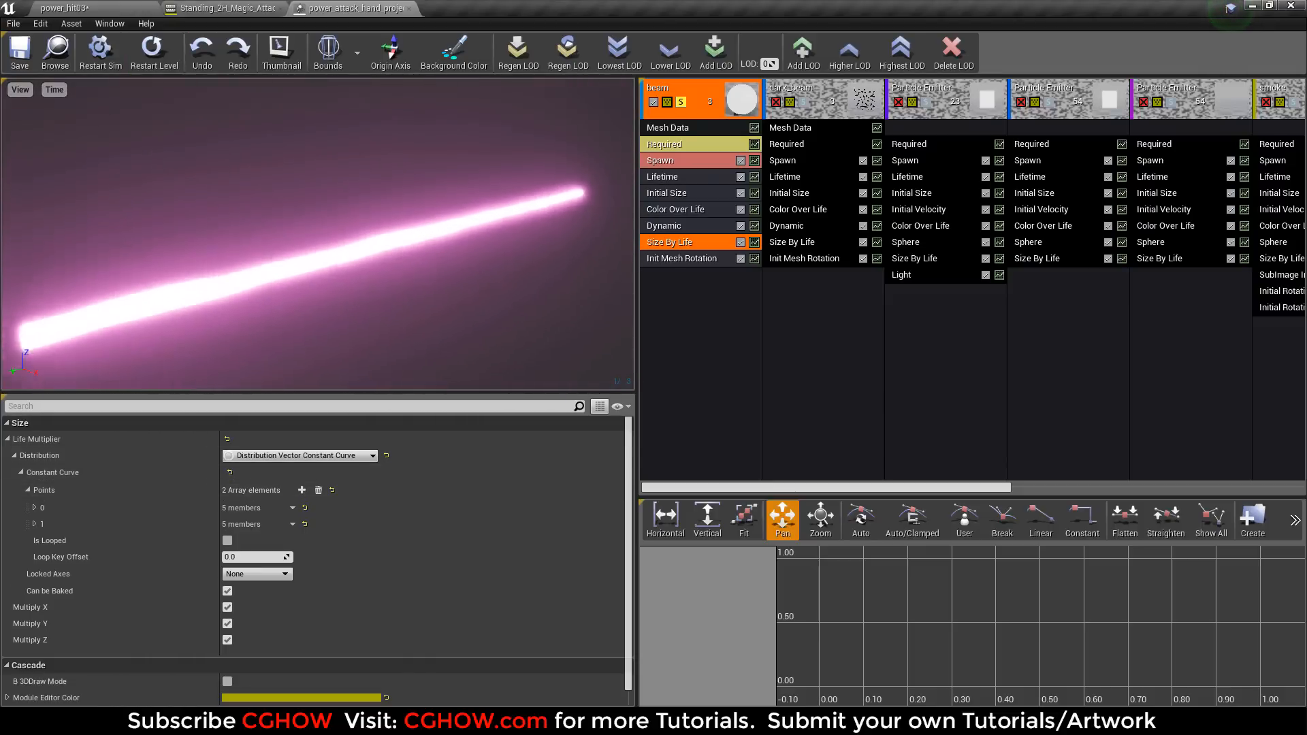
click(151, 49)
drag(364, 293, 422, 293)
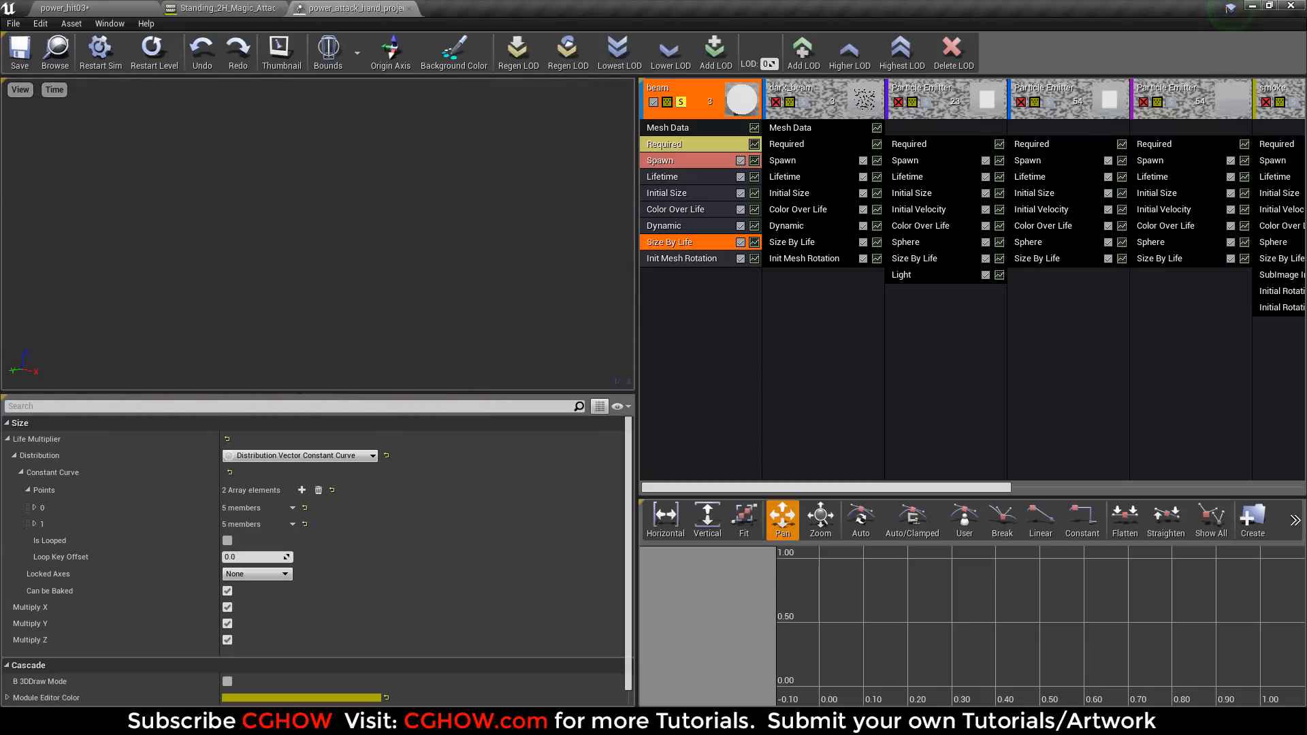
Solo the dark_beam emitter instead of beam, and inspect the power_Cyl mesh it uses.
click(681, 103)
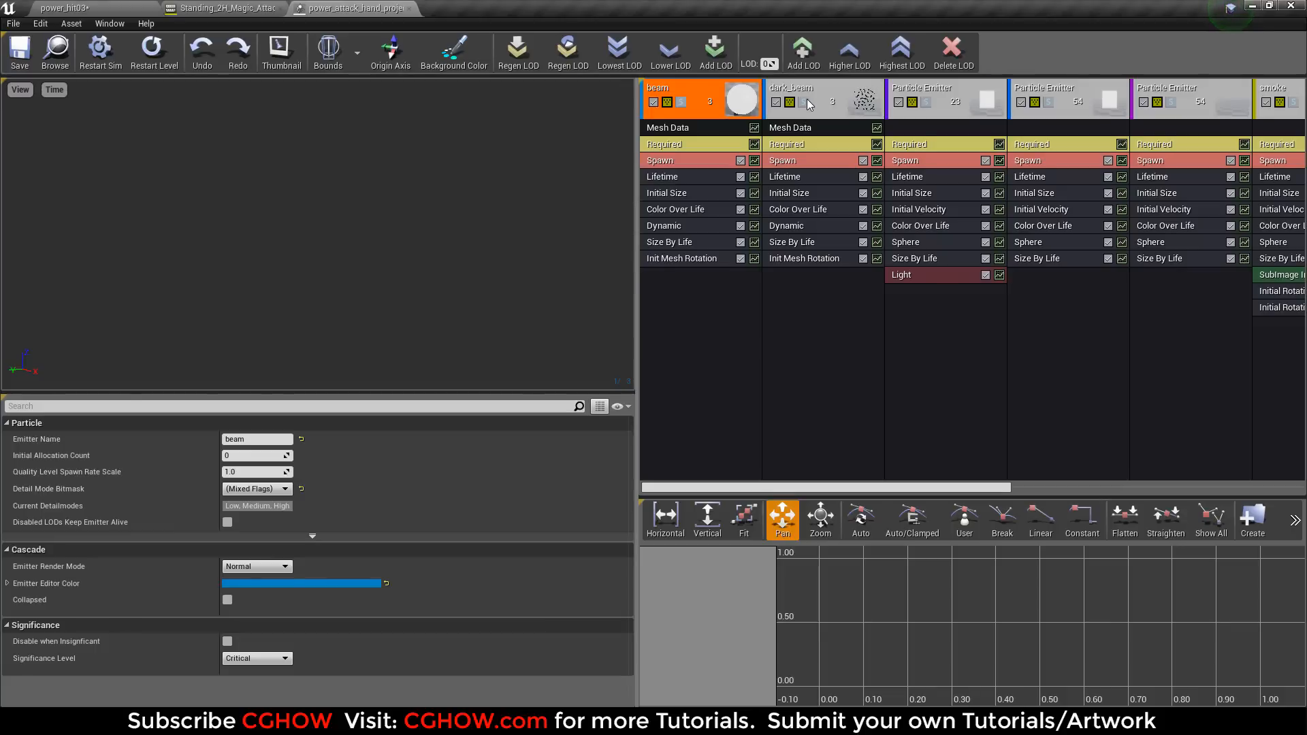
click(804, 102)
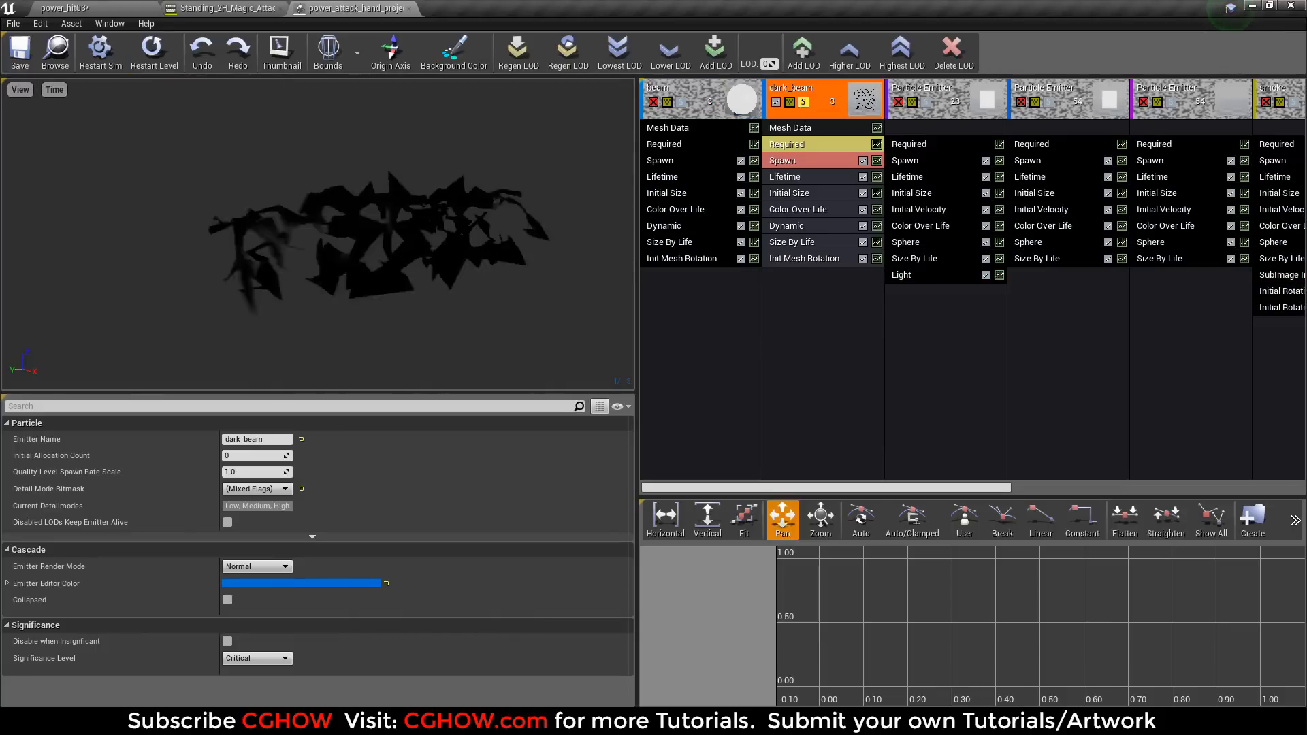
click(829, 128)
double_click(231, 464)
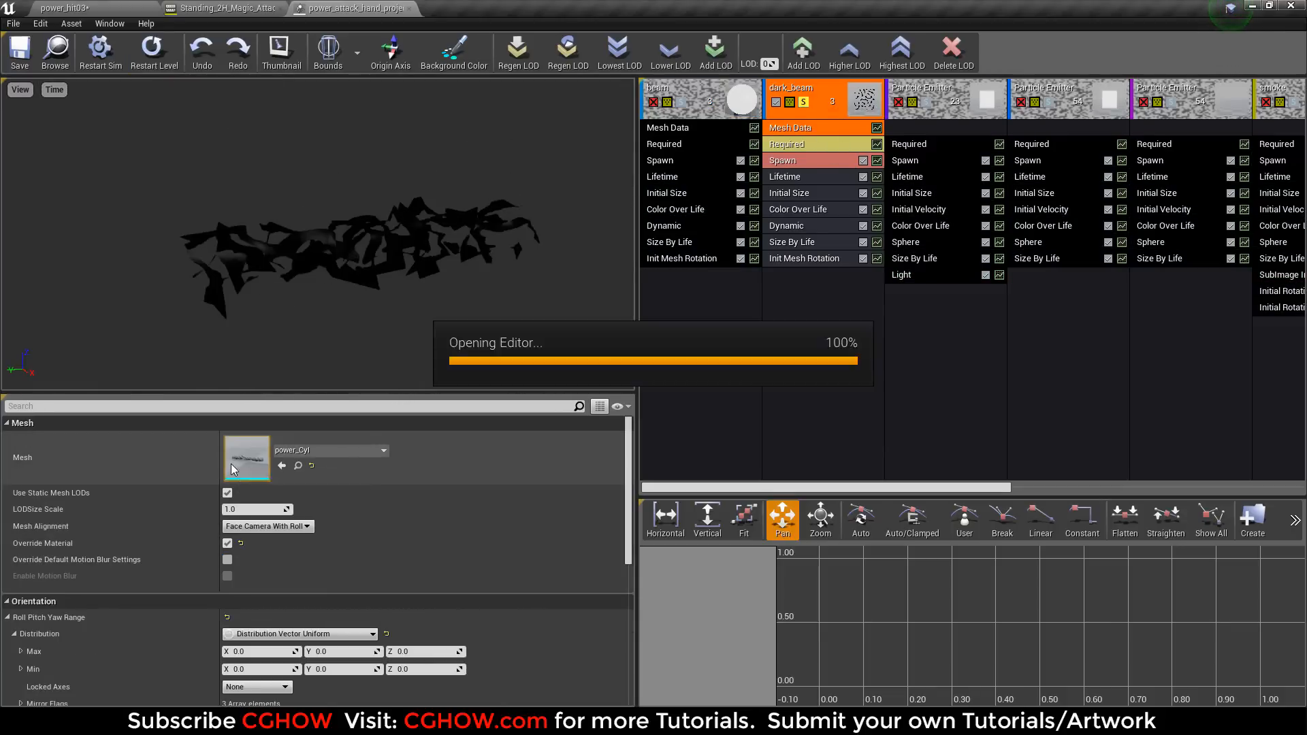
scroll(467, 388, up, 7)
alt+drag(467, 388, 293, 415)
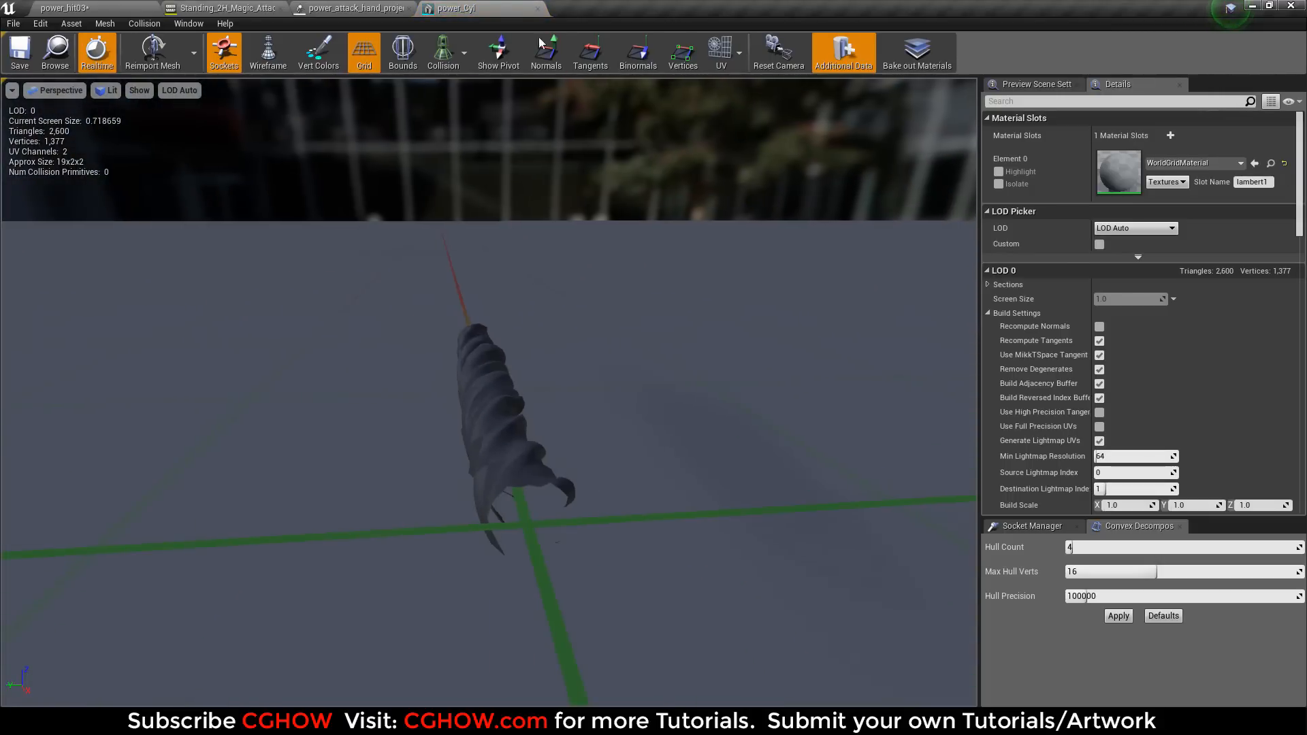
middle_click(512, 7)
Open the dark_beam emitter's m_black_mask material and examine its node graph and Texture Sample settings.
click(812, 146)
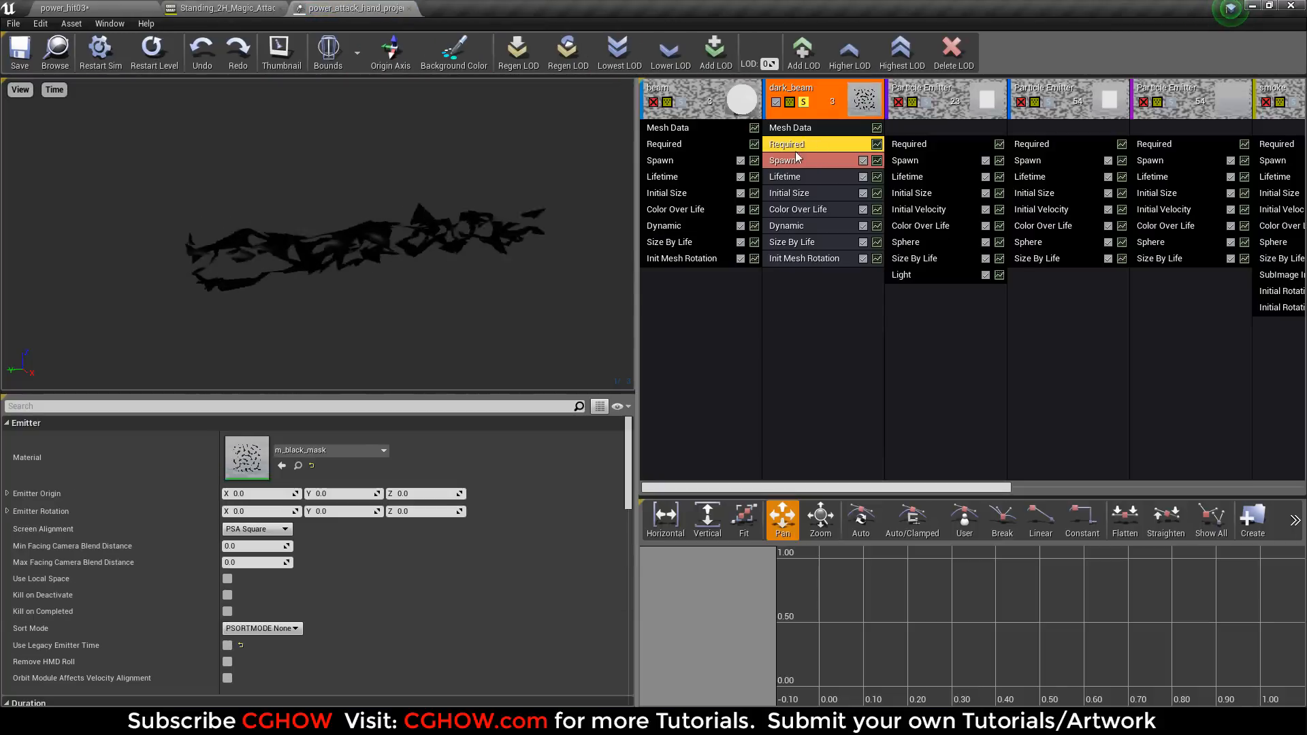
double_click(253, 446)
right_drag(381, 347, 773, 320)
scroll(746, 344, down, 1)
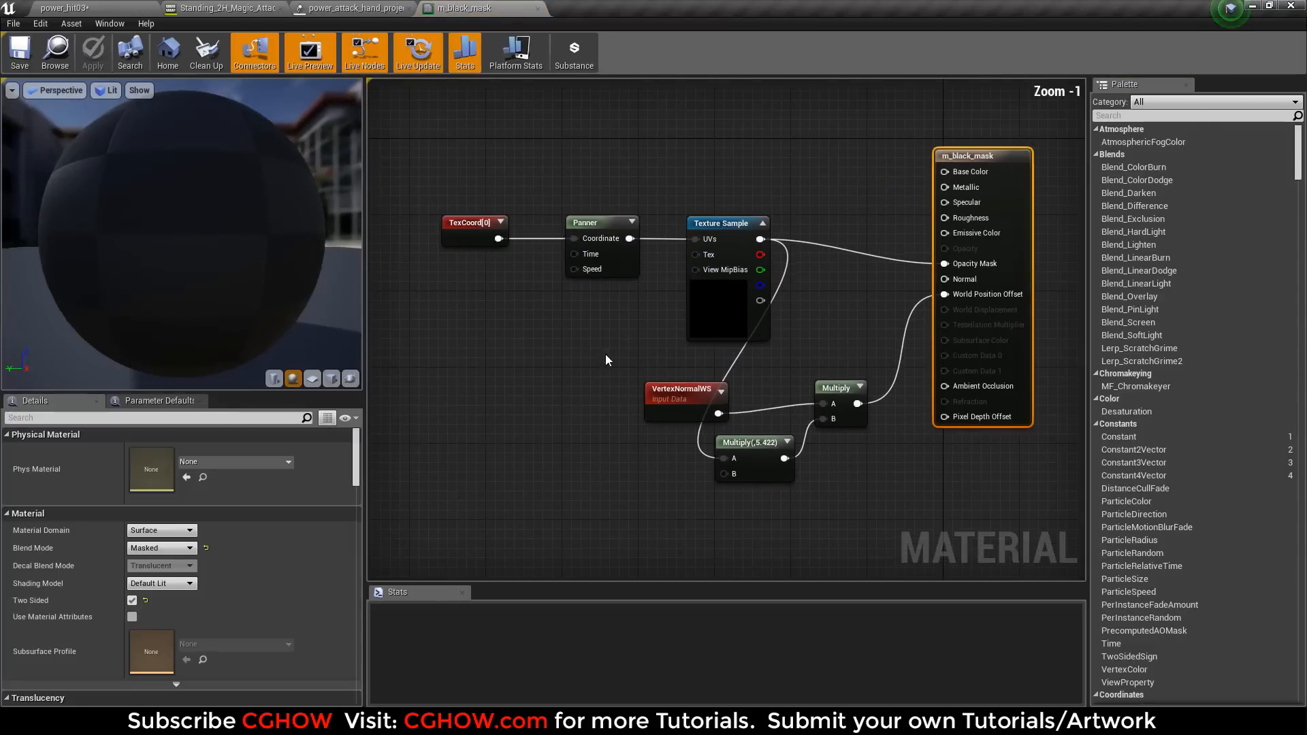
right_drag(605, 355, 637, 395)
drag(735, 349, 751, 352)
drag(751, 352, 581, 371)
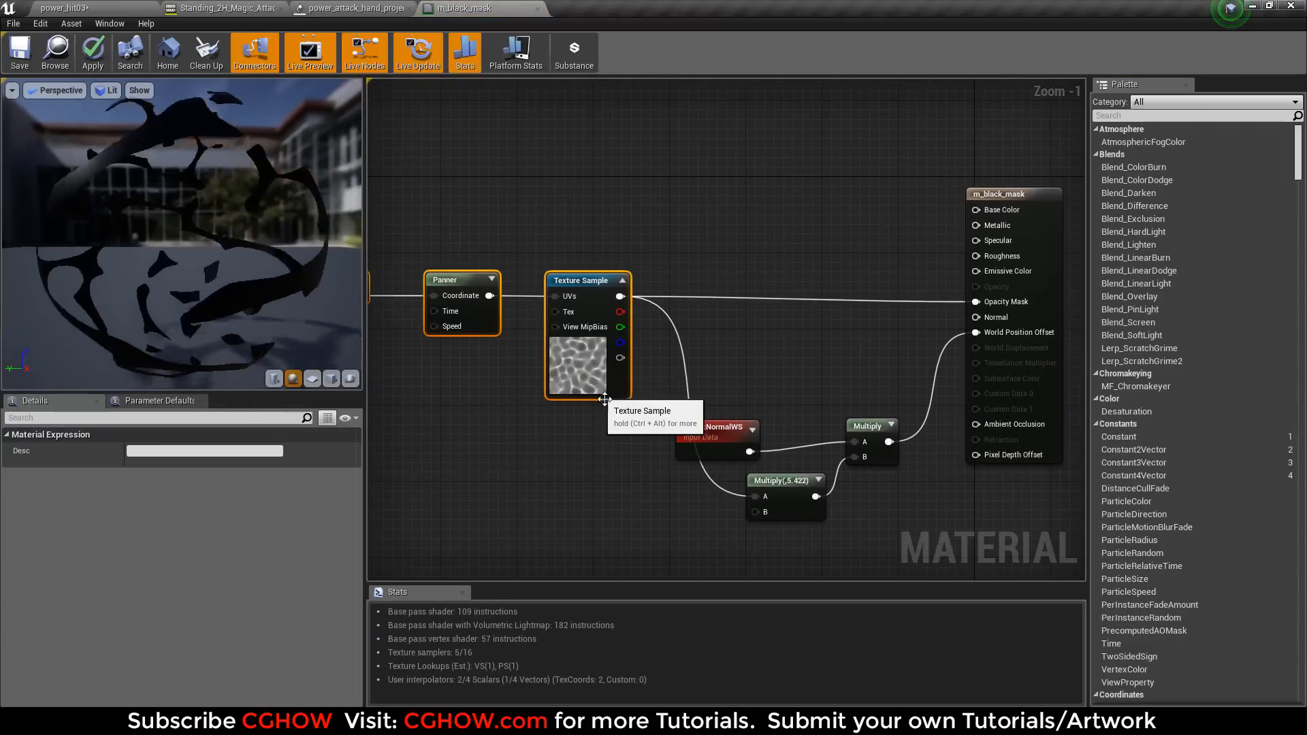
click(580, 373)
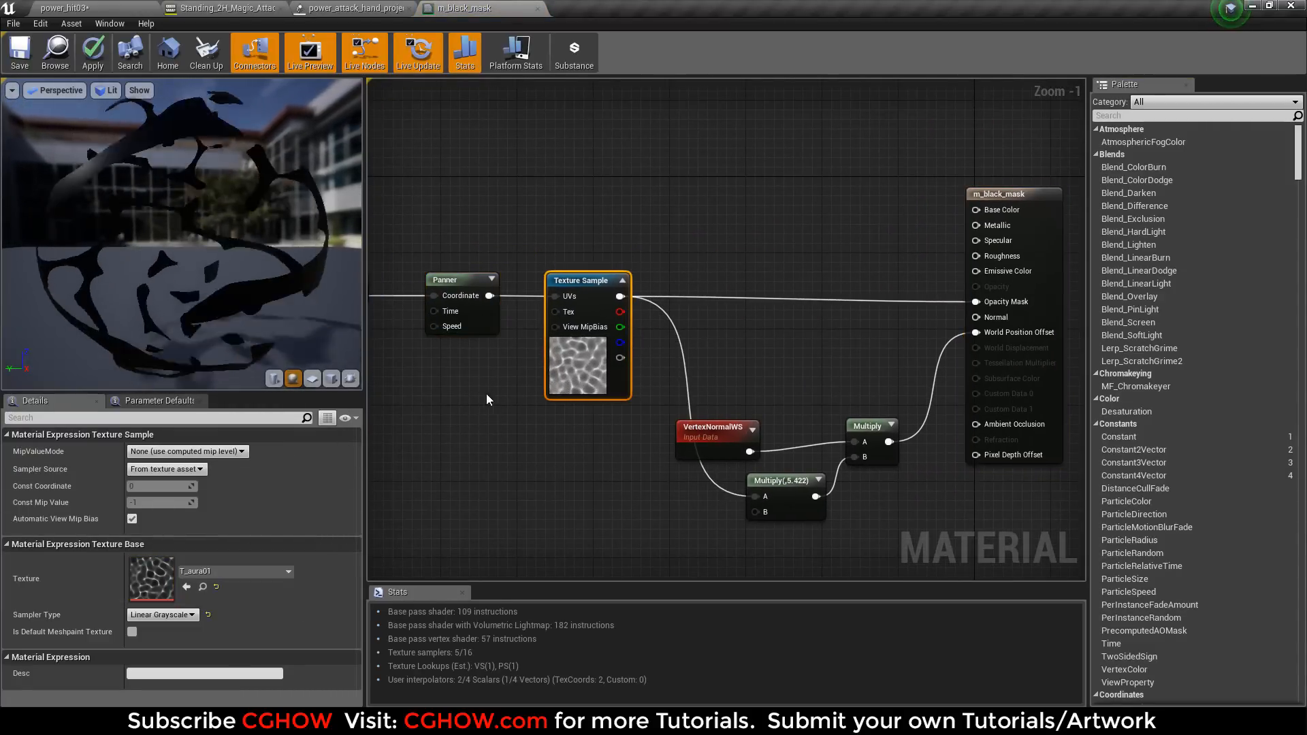
Preview the m_black_mask material on a cube and move the VertexNormalWS node slightly up from the Multiply(,5.422) node.
click(333, 380)
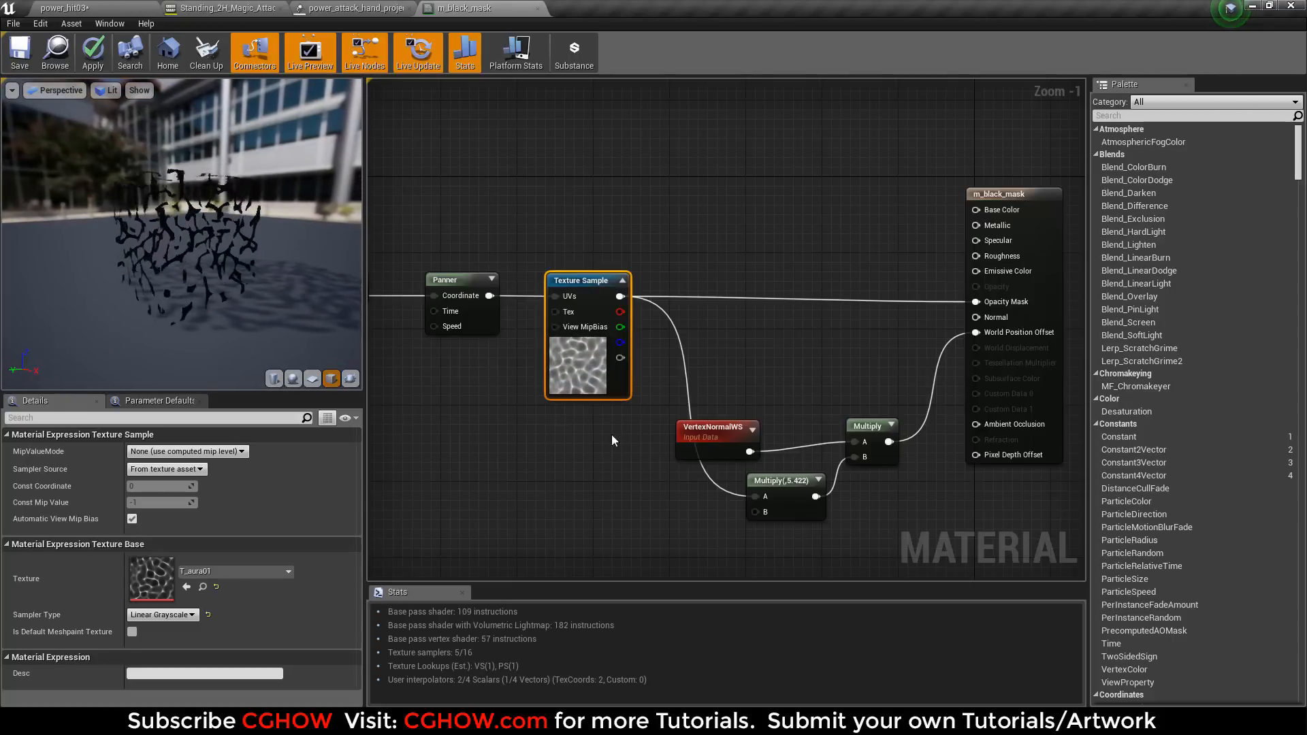
right_drag(572, 432, 482, 392)
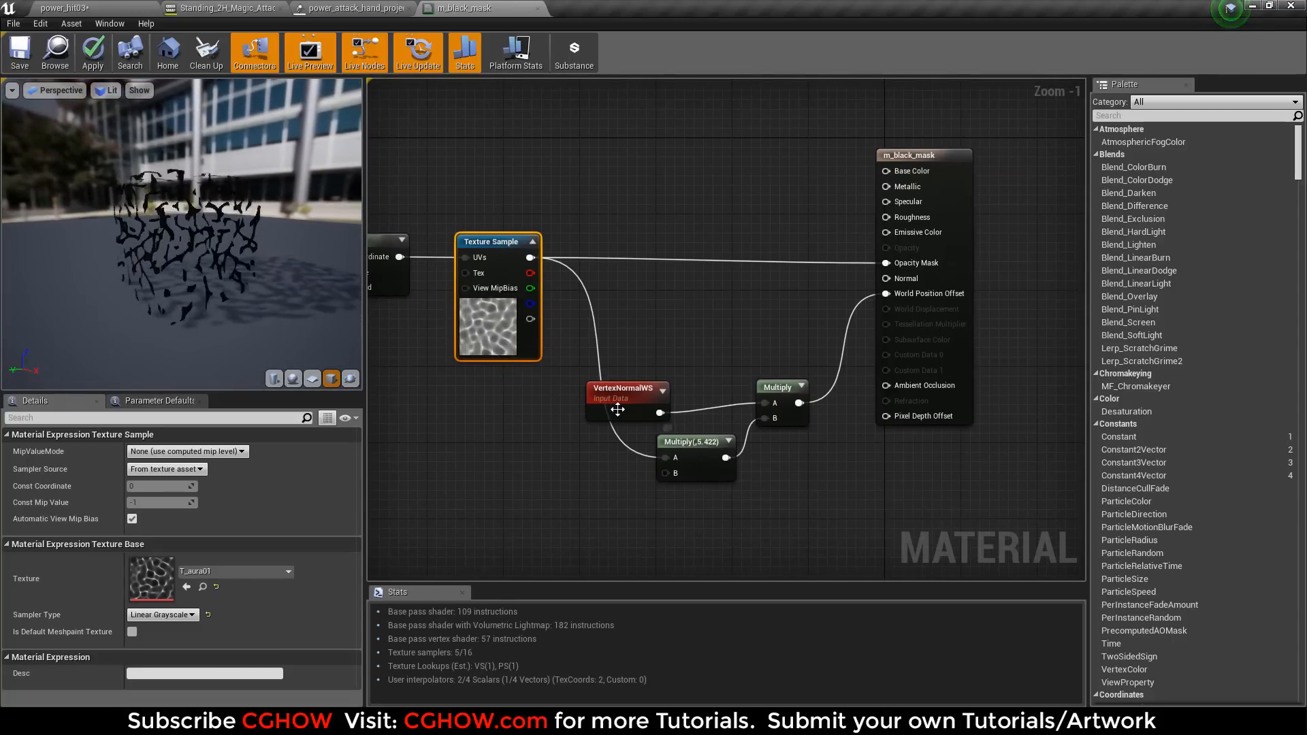
drag(630, 411, 644, 388)
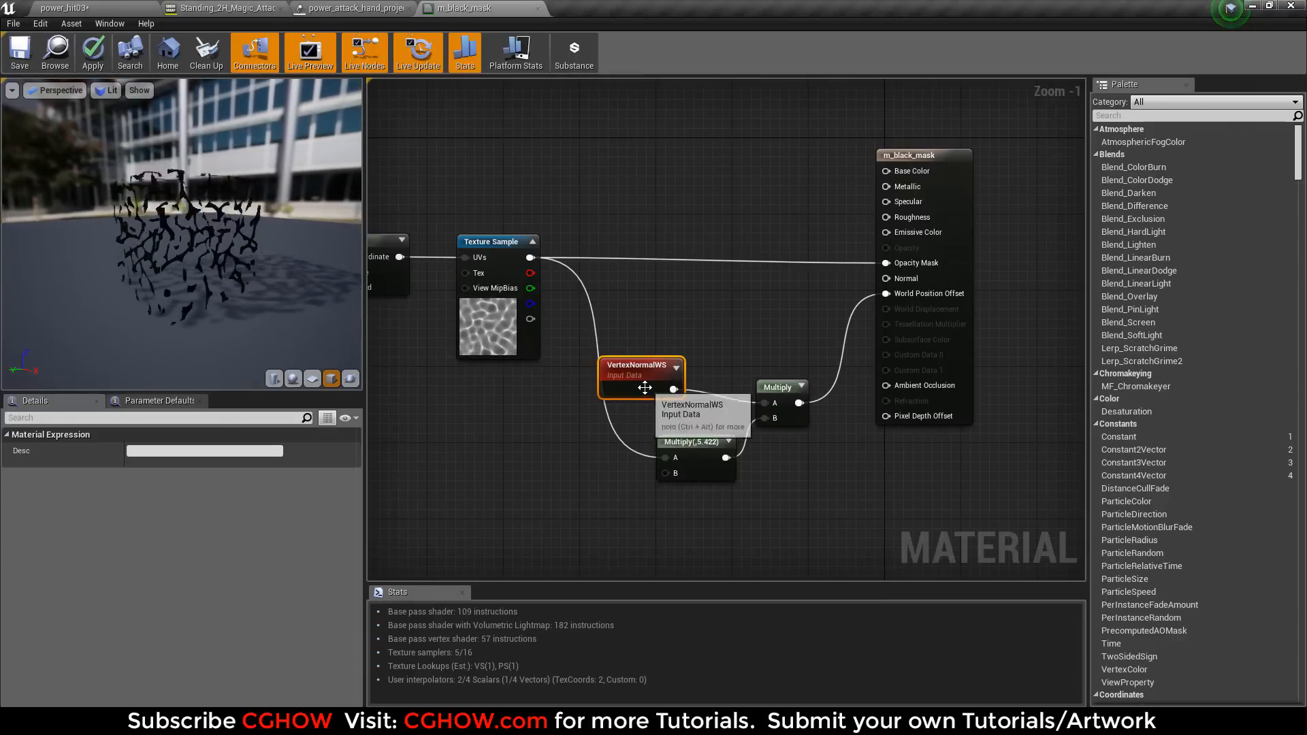
Move the Multiply node feeding World Position Offset slightly up in m_black_mask, and cancel closing the material.
drag(790, 386, 794, 364)
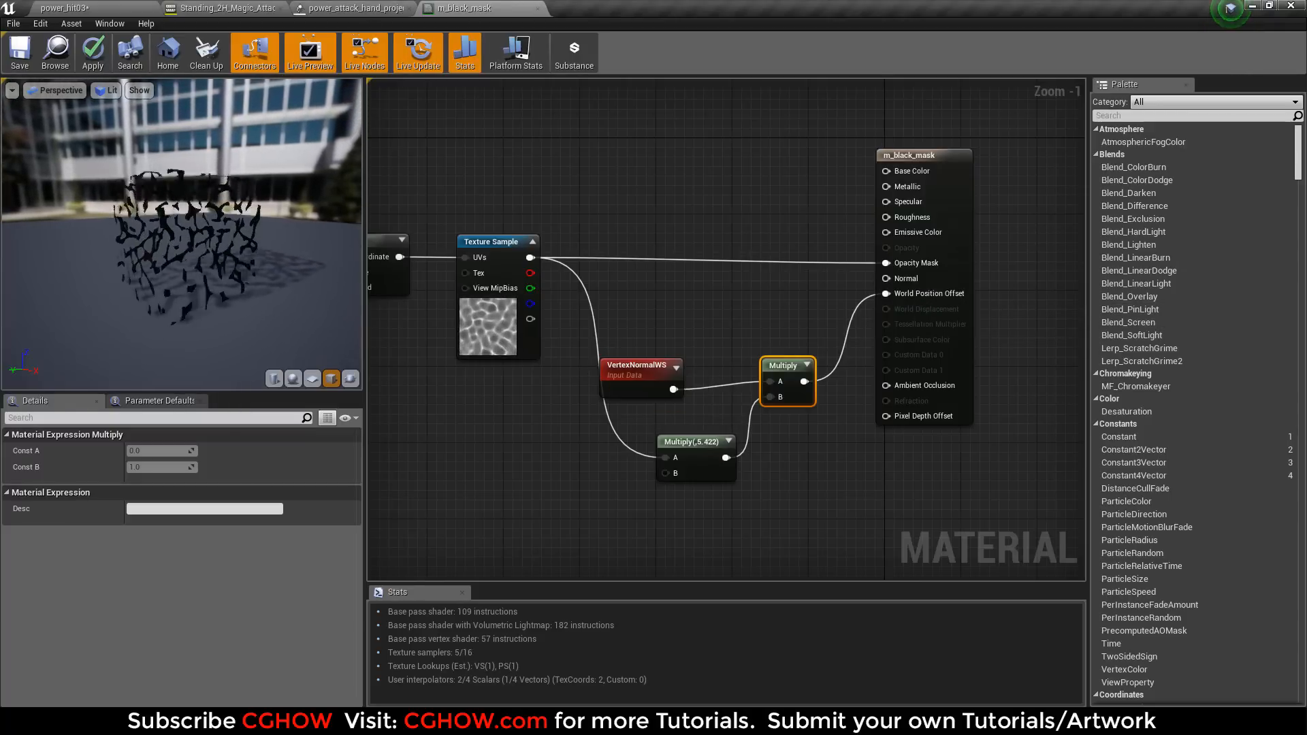
click(351, 8)
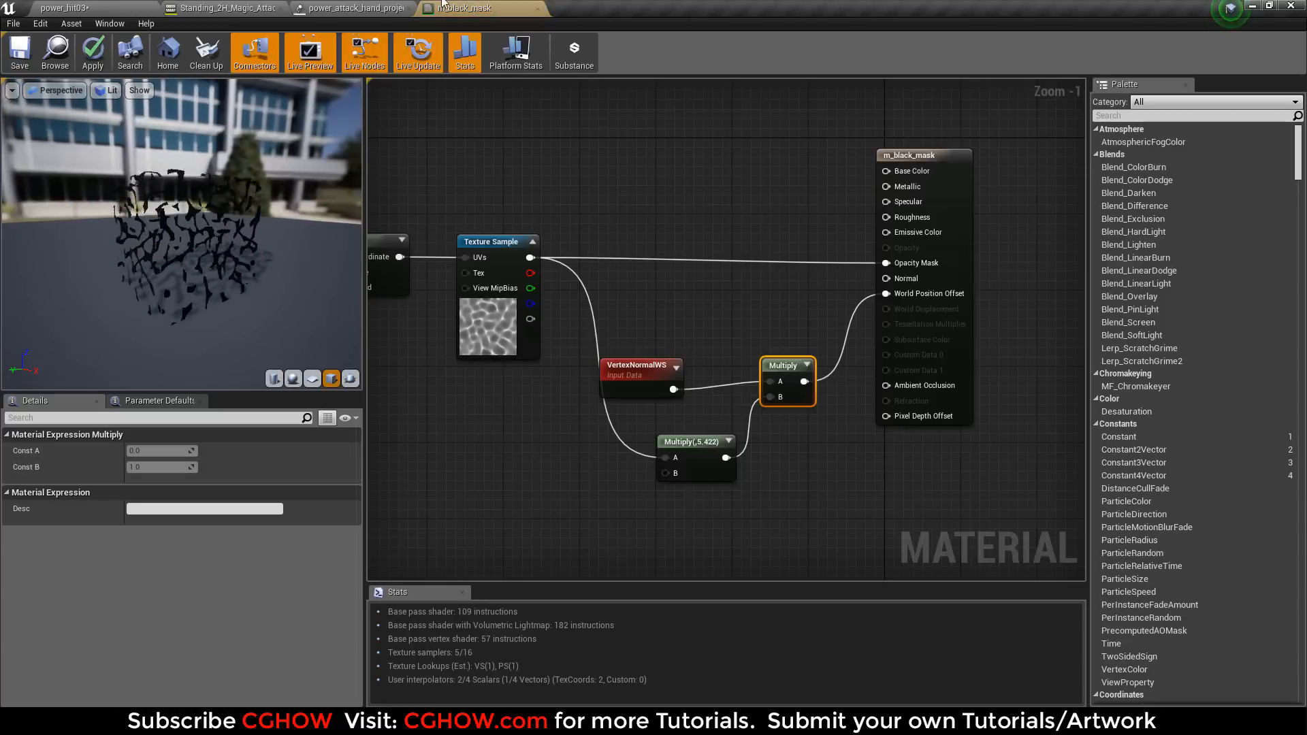
click(538, 8)
click(805, 407)
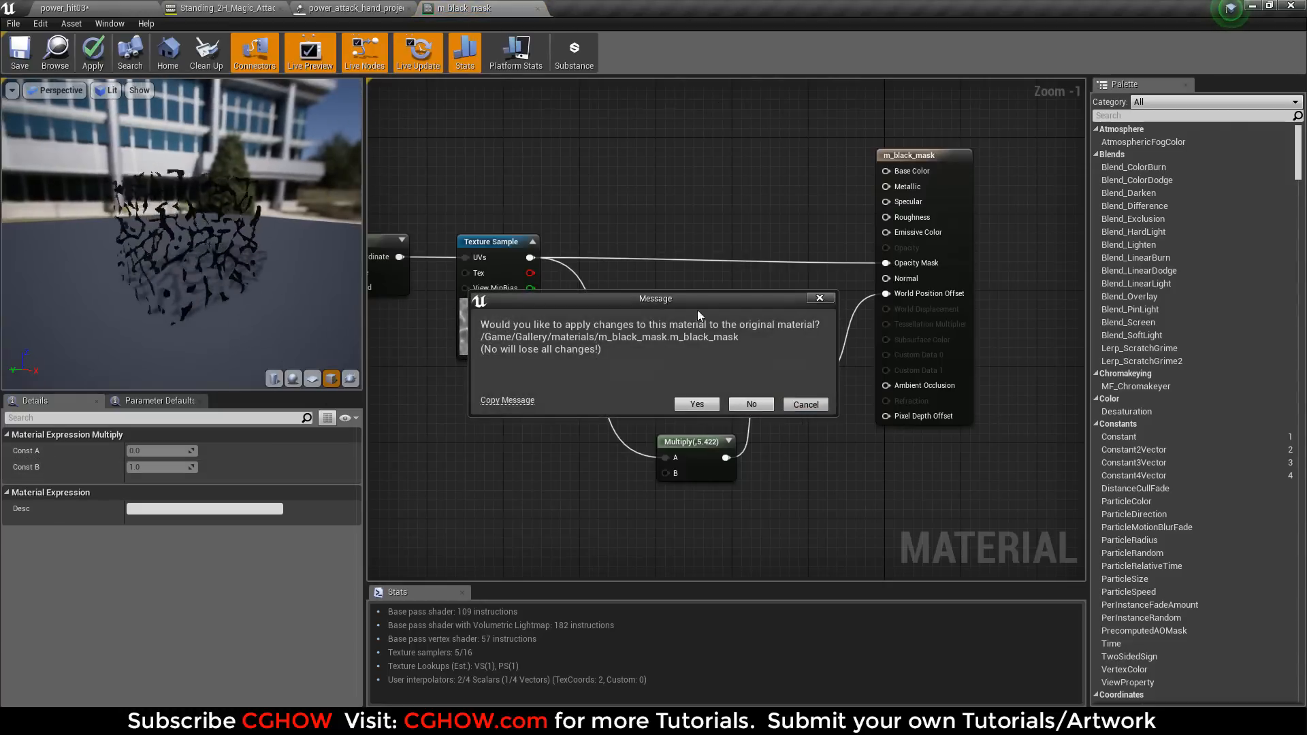
Open the power_Cyl mesh used by dark_beam's Mesh Data and display its vertex normals.
click(379, 8)
click(792, 128)
double_click(236, 471)
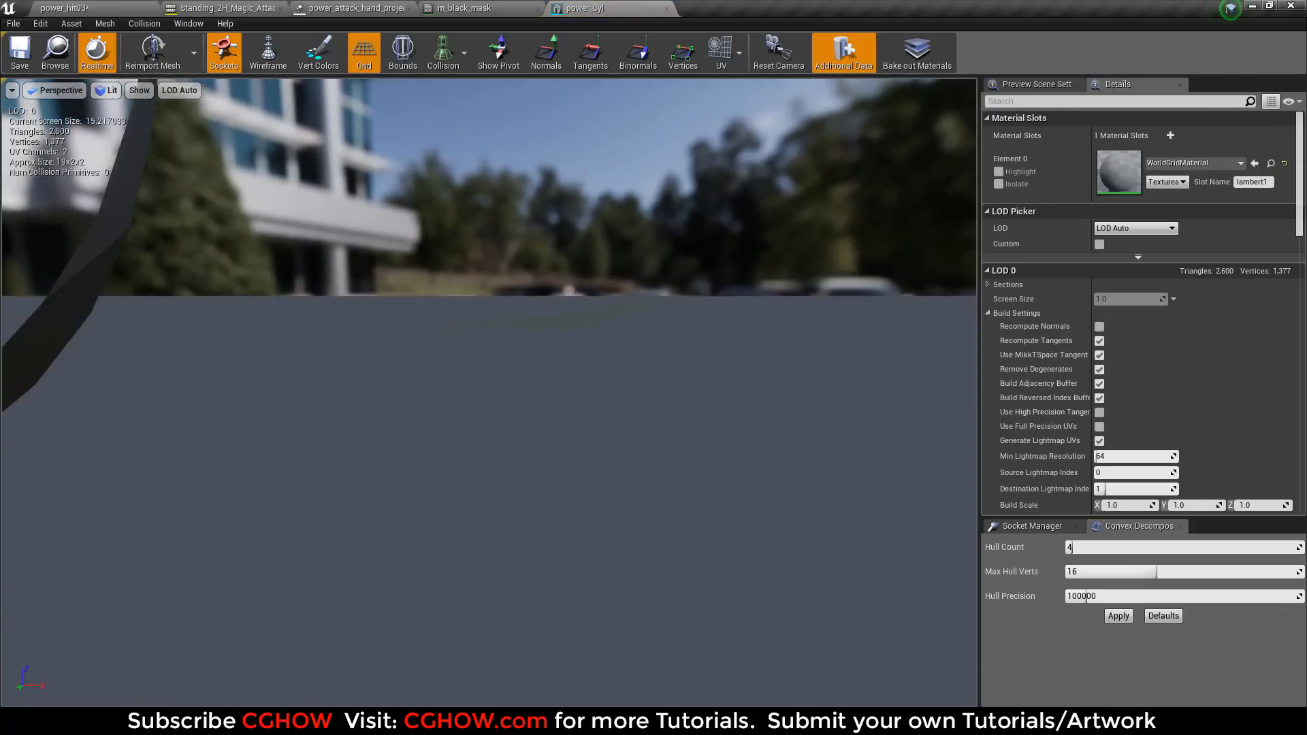
click(548, 47)
drag(509, 434, 443, 2)
Relate the VertexNormalWS node in m_black_mask to the power_Cyl mesh's normals, viewing the mesh from its end and side.
click(442, 8)
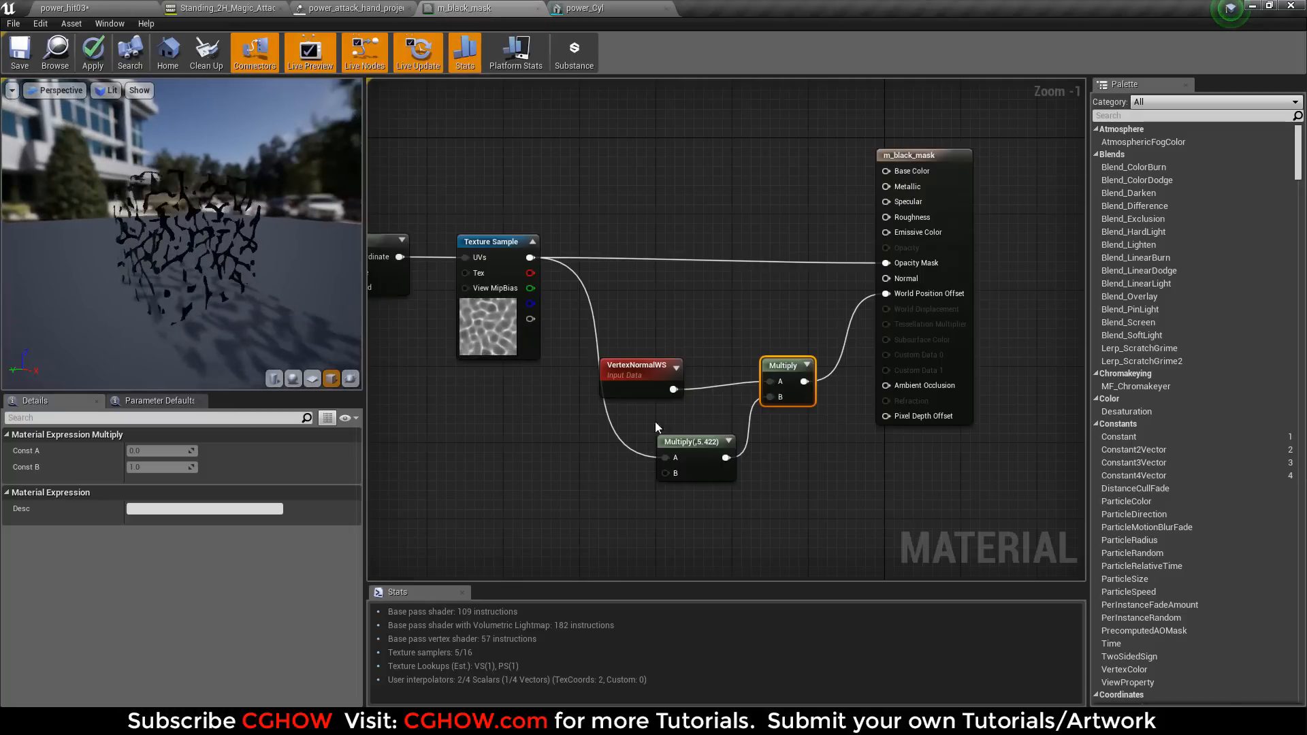
drag(644, 382, 634, 382)
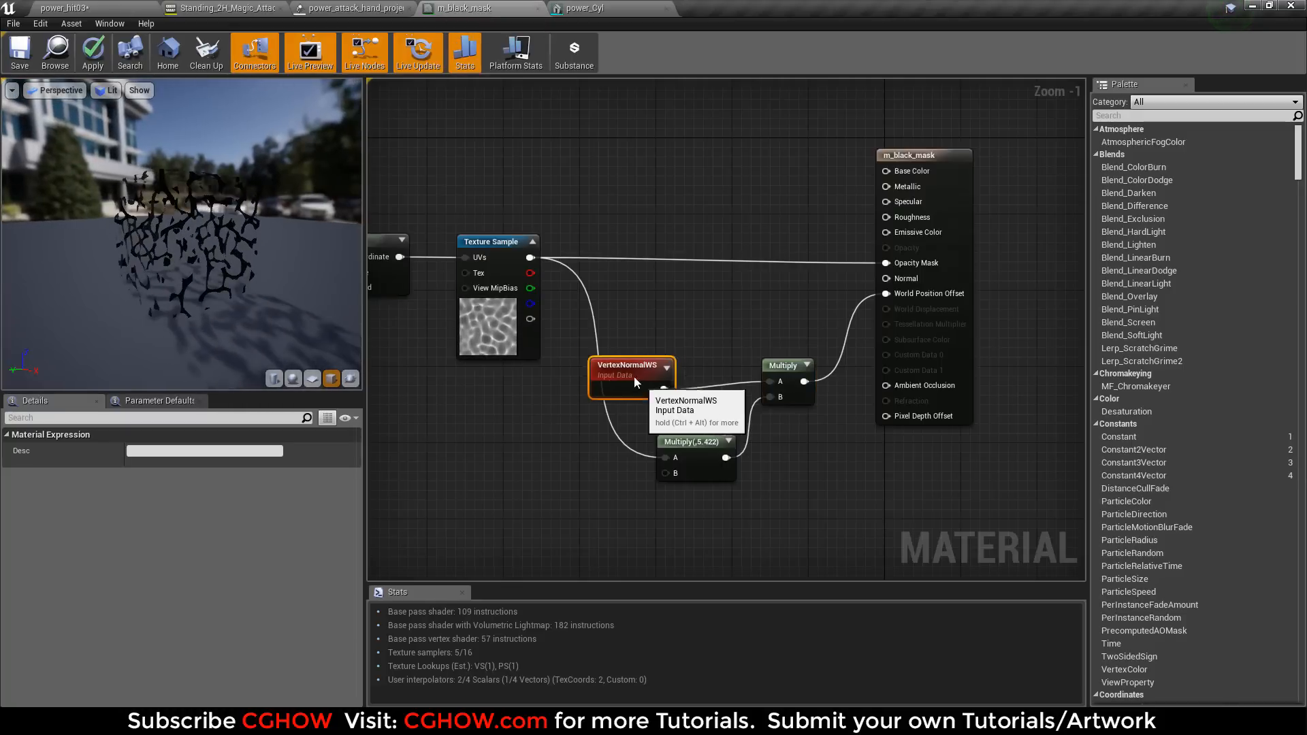
click(584, 8)
drag(443, 366, 340, 400)
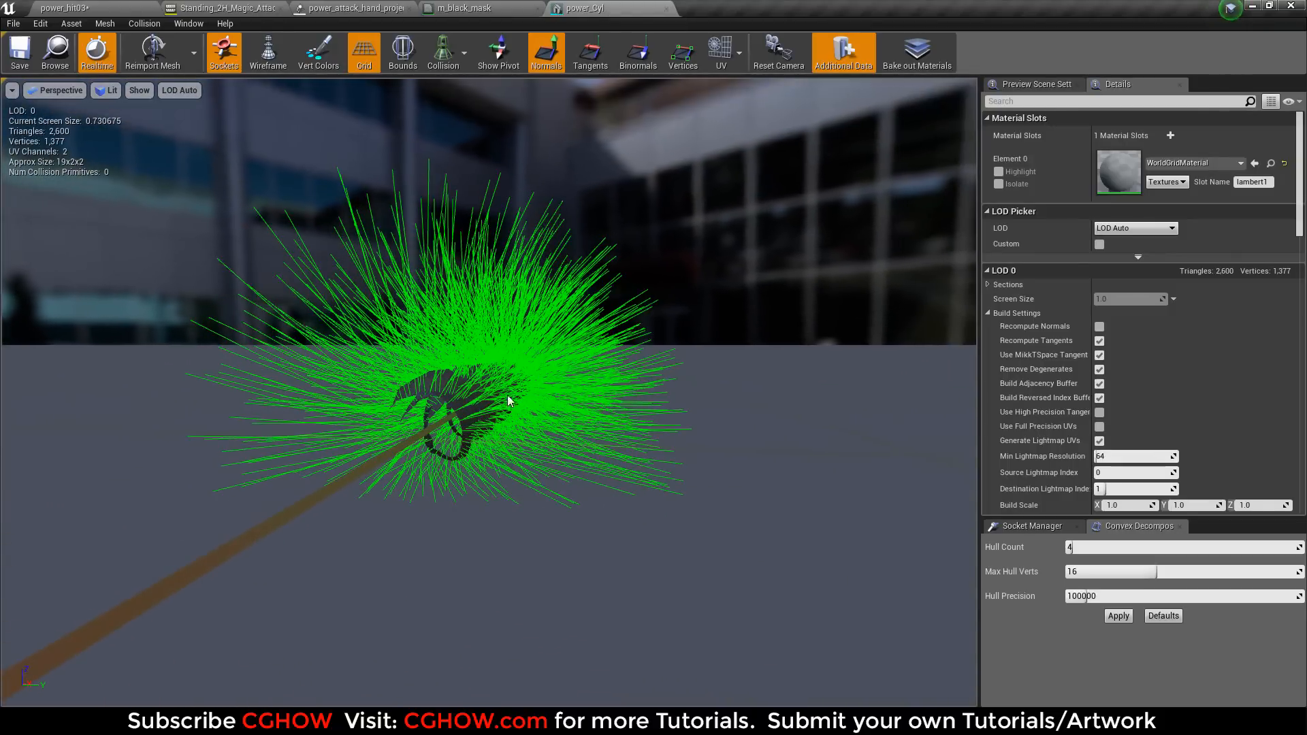
drag(572, 399, 613, 391)
drag(490, 399, 528, 396)
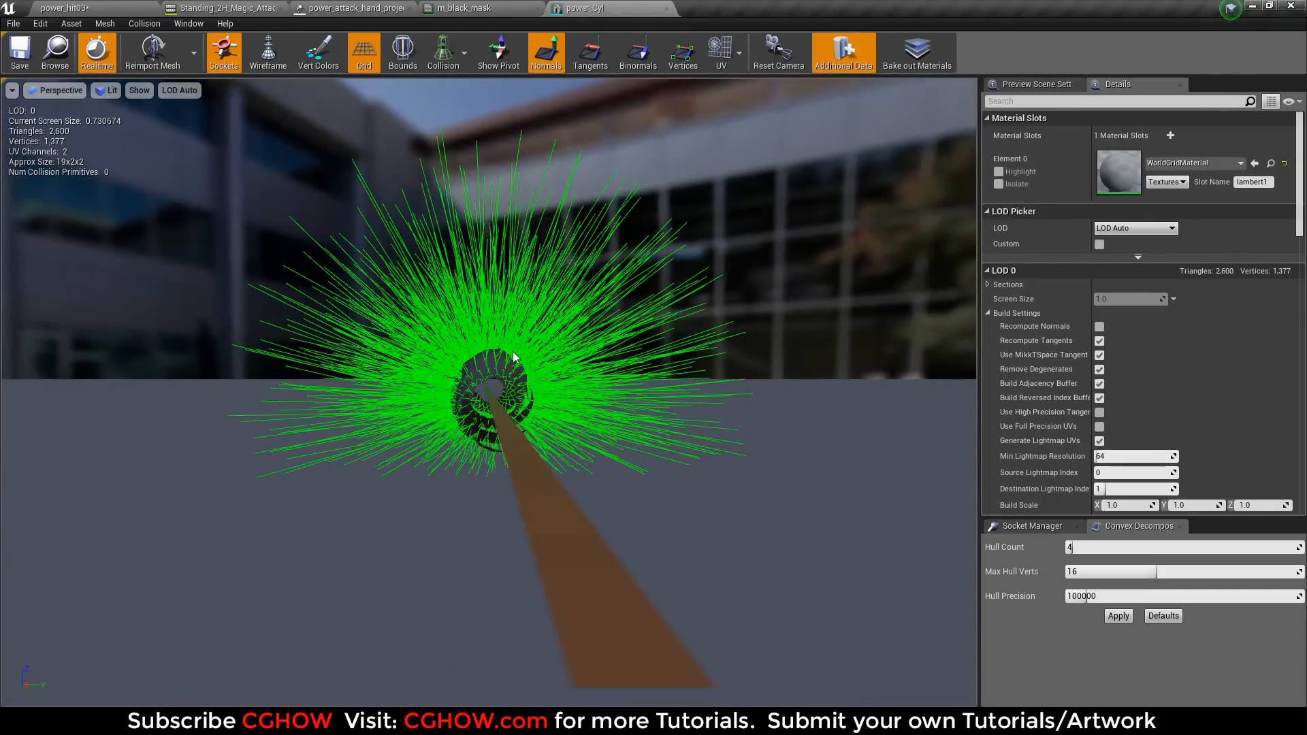
drag(503, 251, 367, 204)
drag(578, 399, 578, 429)
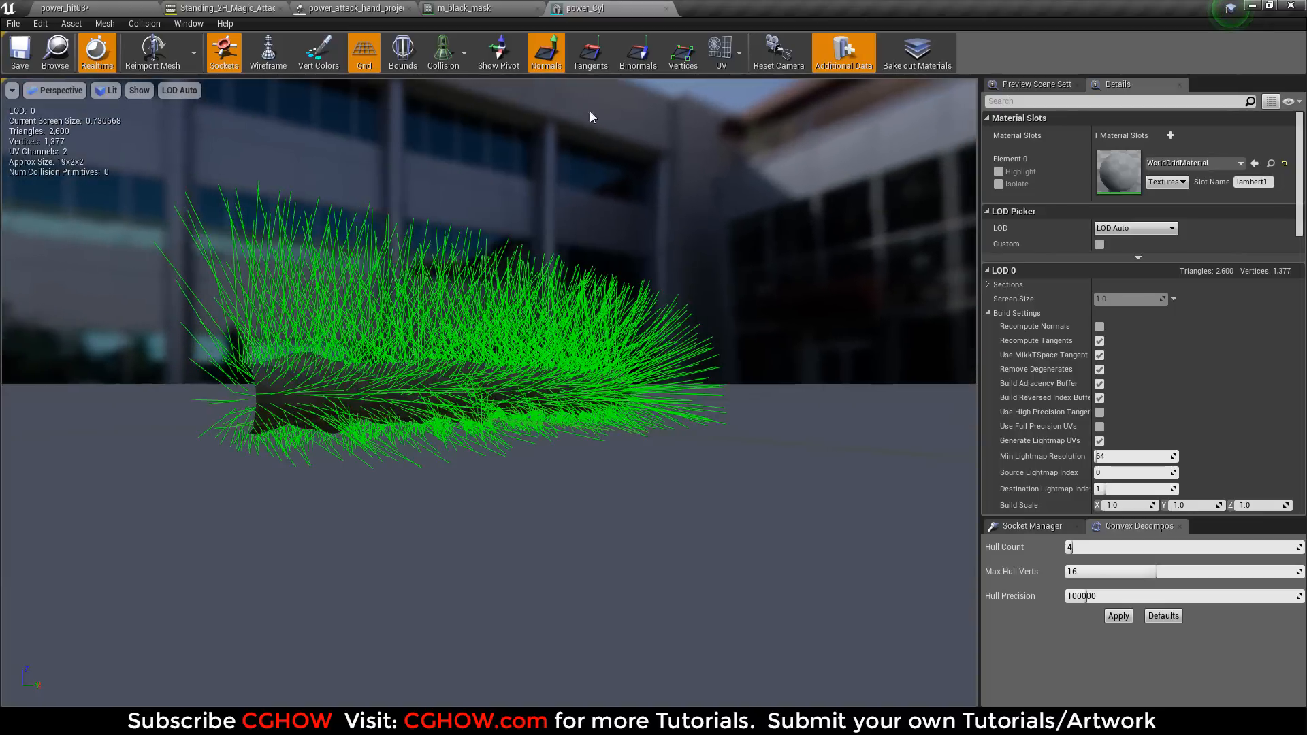
Close the power_Cyl mesh and the m_black_mask material, discarding the material's changes.
middle_click(591, 8)
right_drag(614, 271, 703, 245)
middle_click(463, 8)
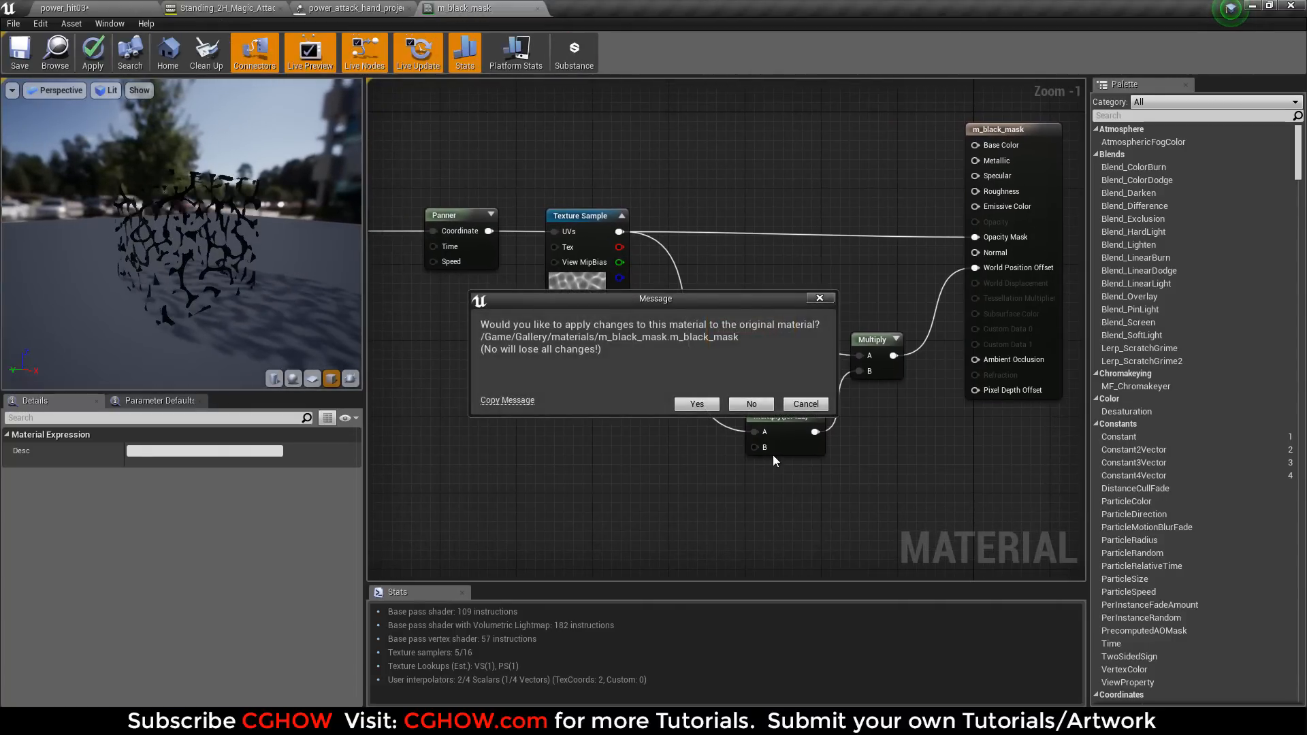
click(752, 404)
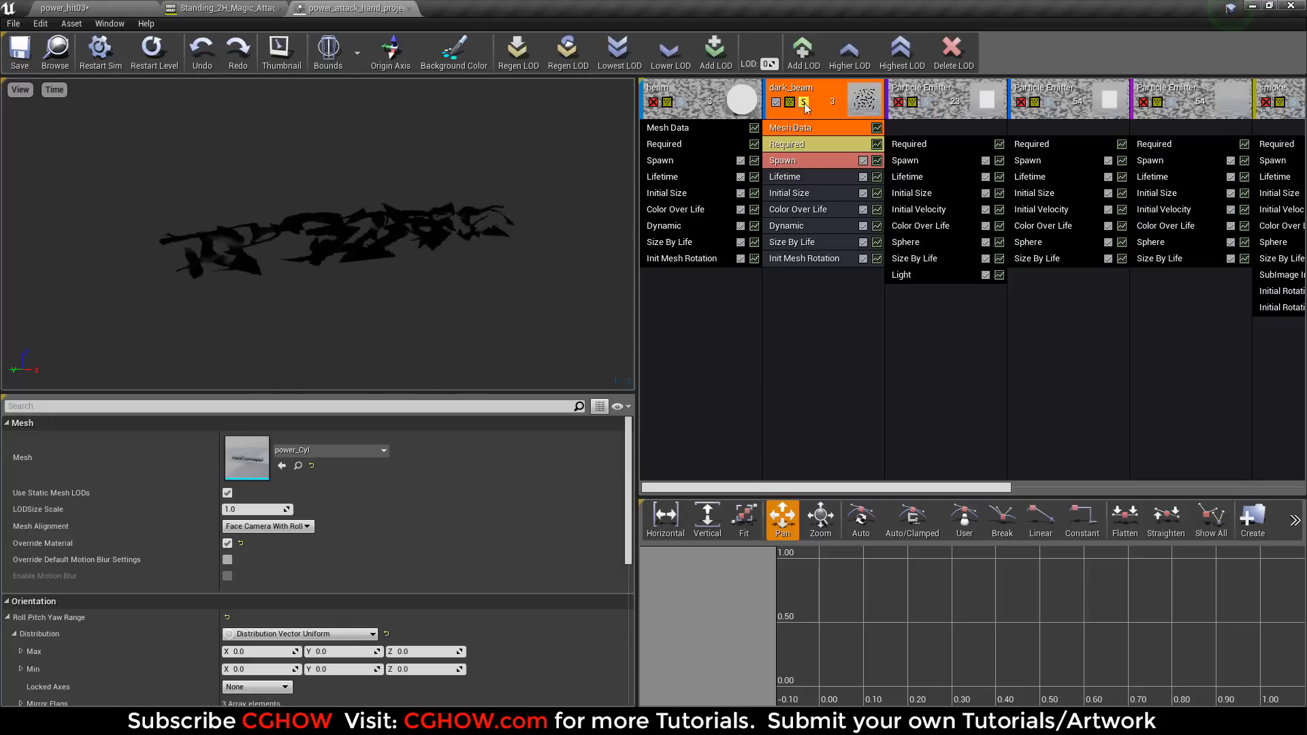
Solo the Particle Emitter next to dark_beam instead of dark_beam, adjust the preview's playback speed and replay the effect.
click(929, 102)
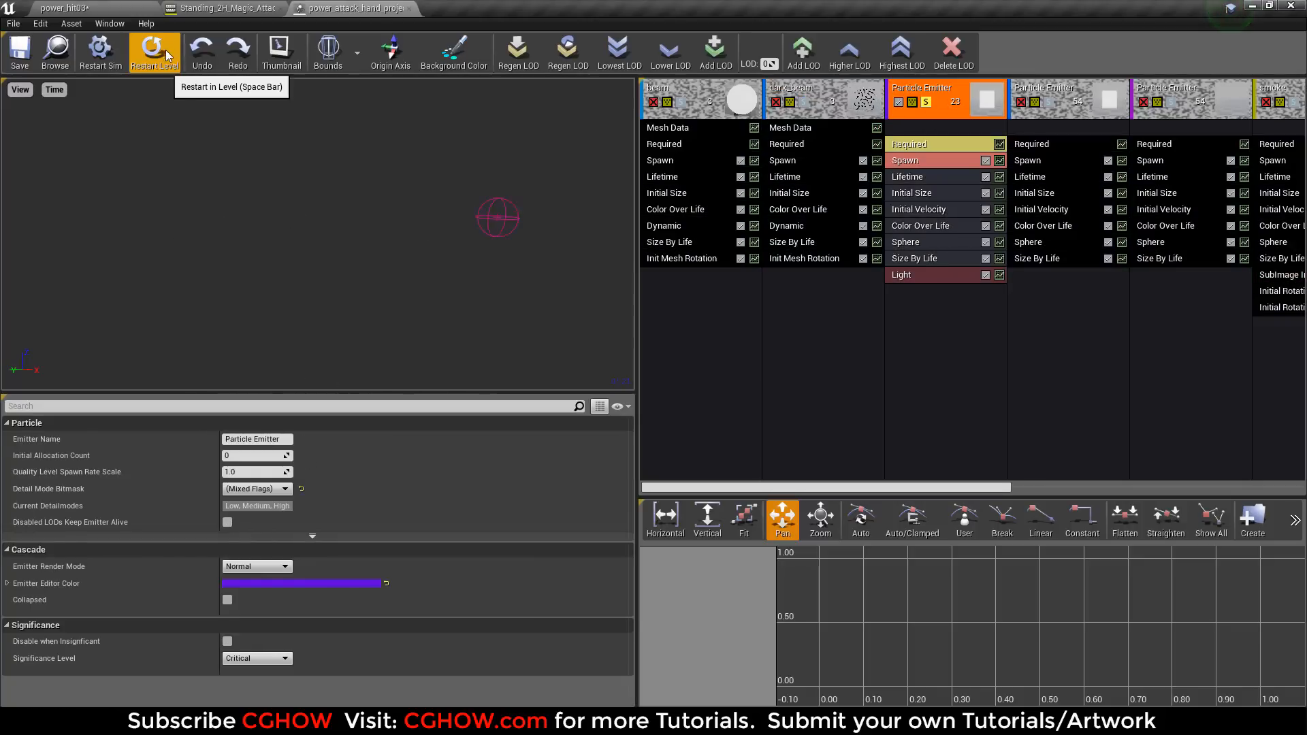
click(54, 89)
mouse_move(75, 155)
click(130, 170)
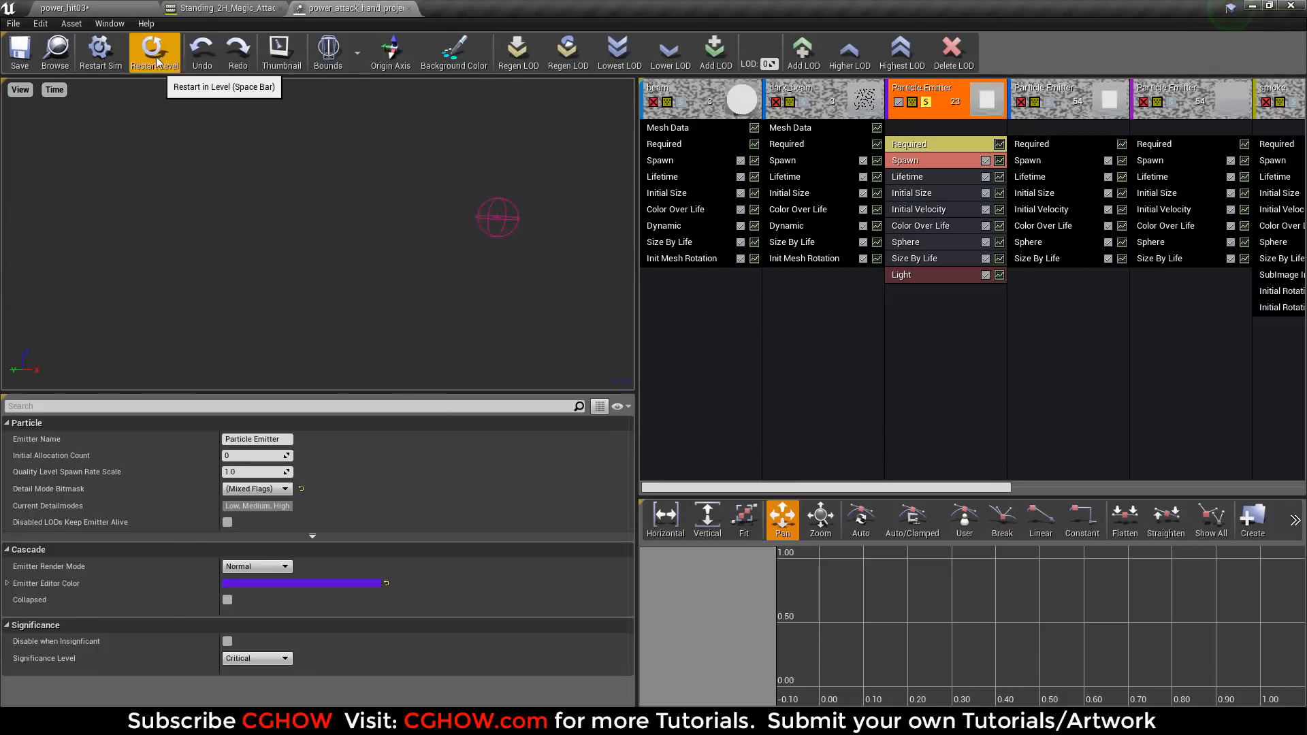
Examine the soloed emitter's m_sparks01 material and its T_spark01 texture, and close both editors.
click(925, 148)
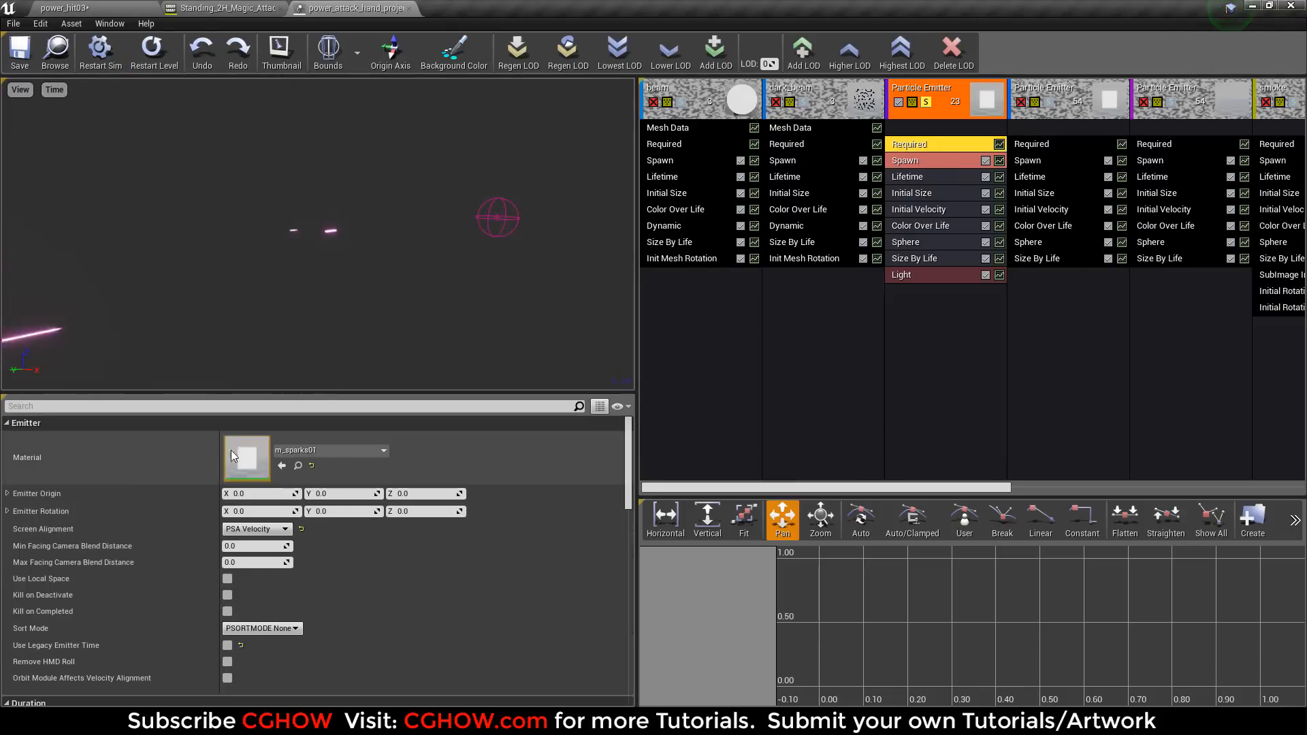
double_click(247, 463)
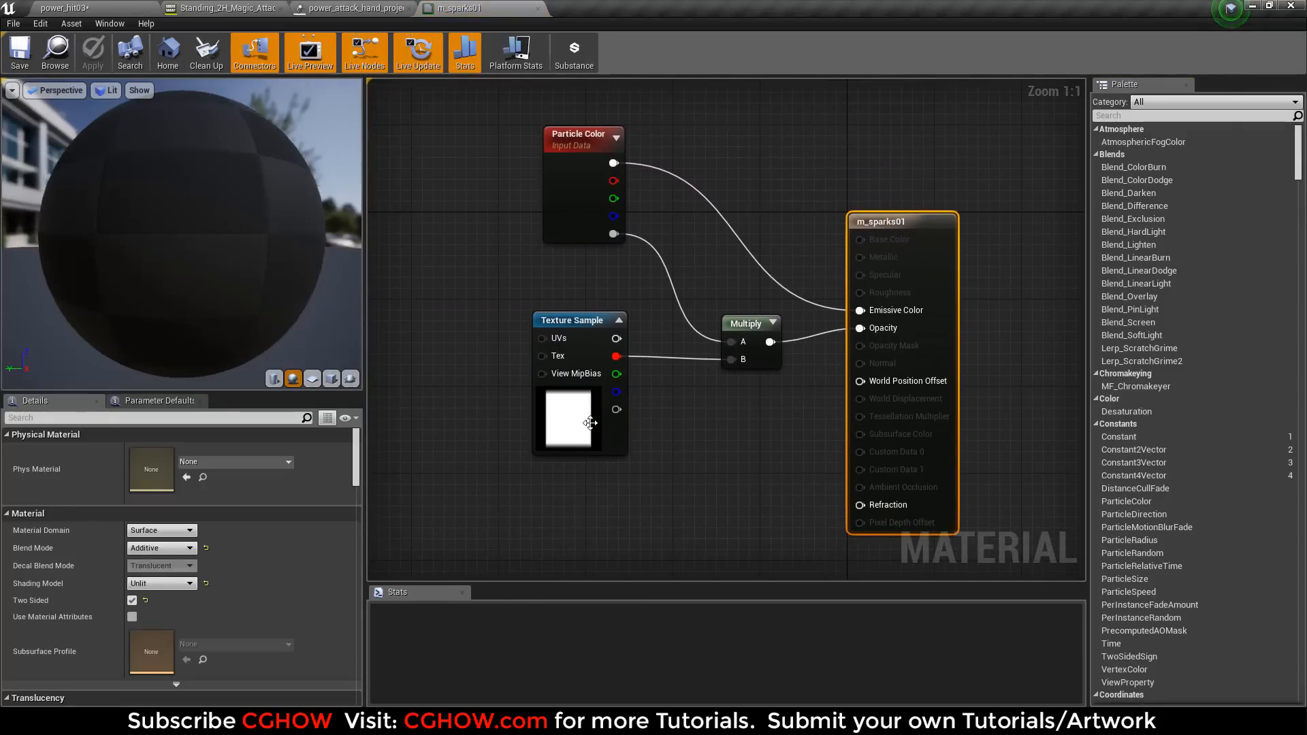
click(546, 422)
double_click(136, 575)
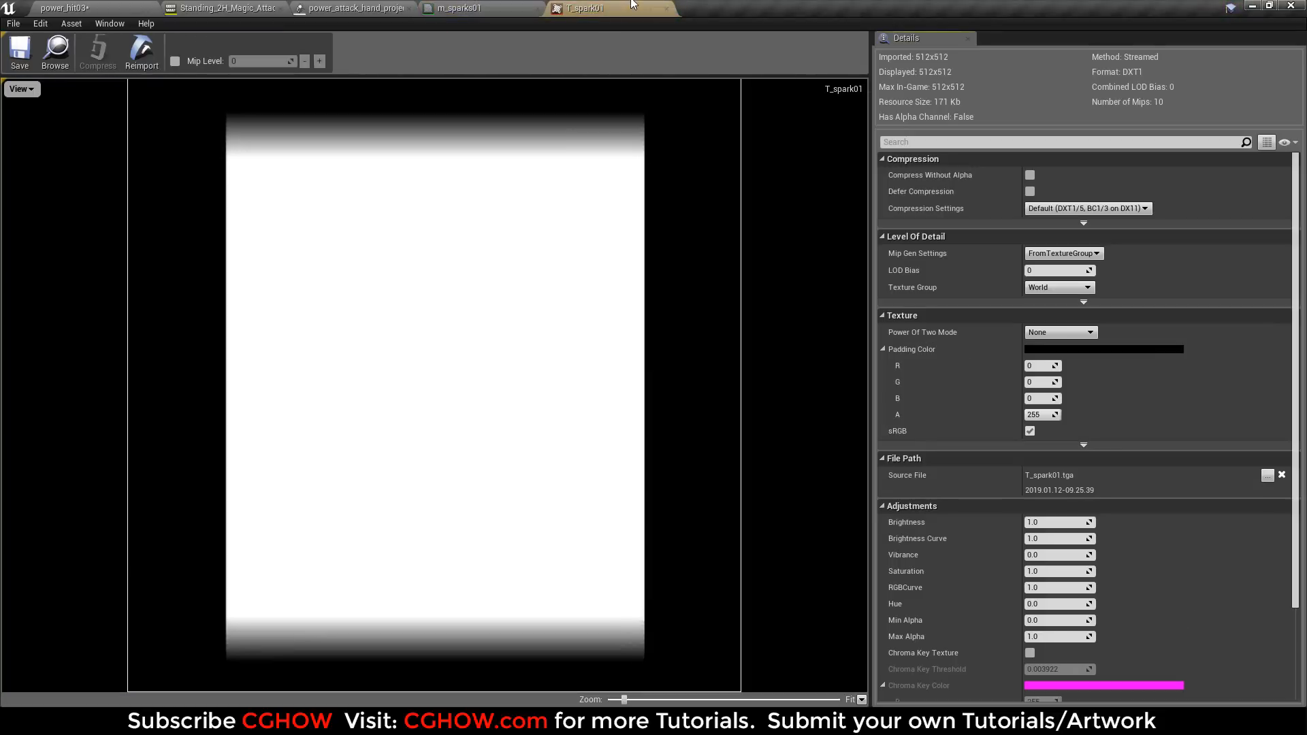
middle_click(632, 5)
click(489, 6)
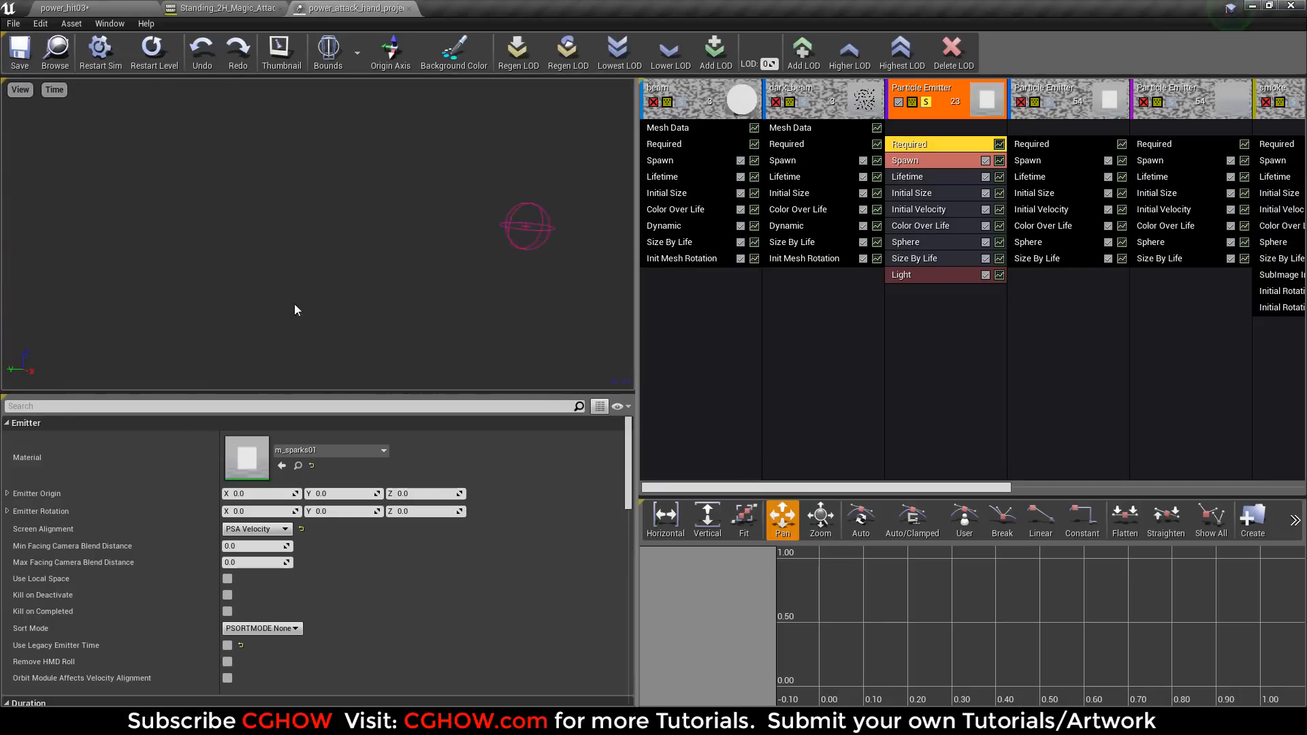
Examine the soloed emitter's Initial Velocity and Light modules, enabling Preview Light Radius, and end its solo.
click(920, 211)
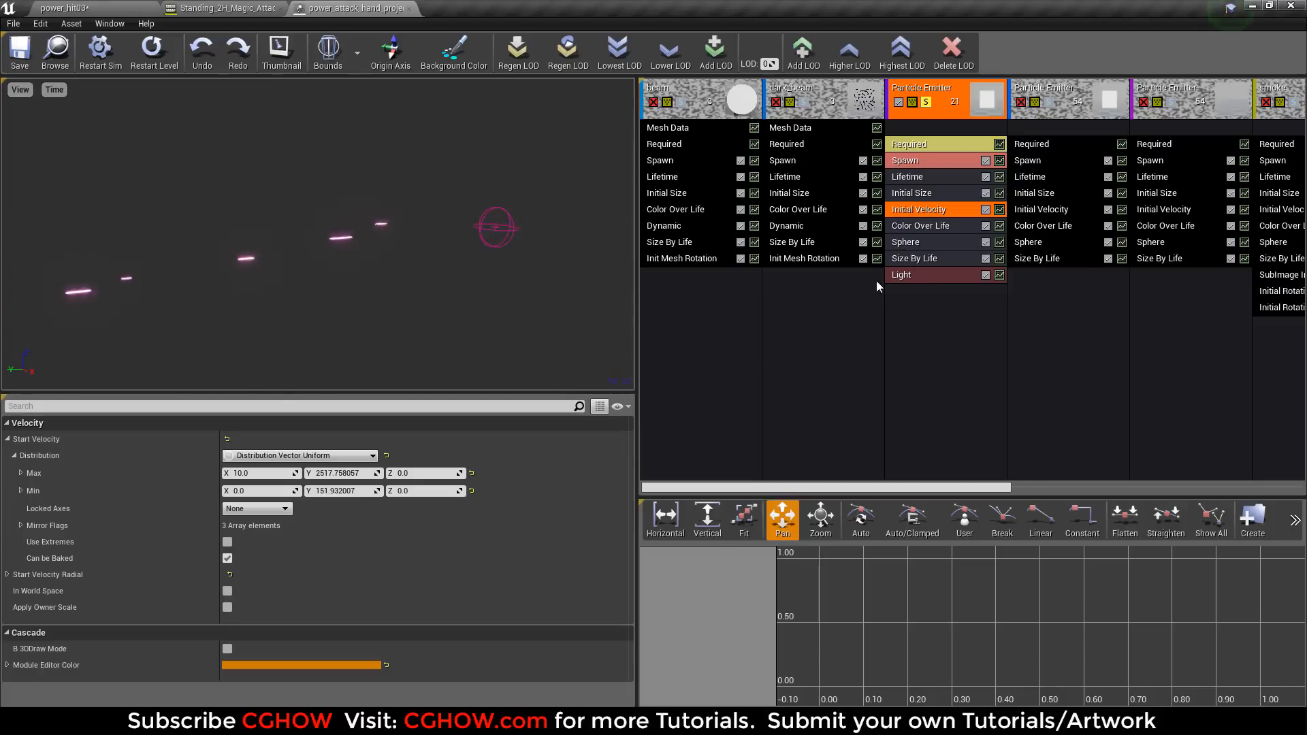
click(903, 277)
click(227, 471)
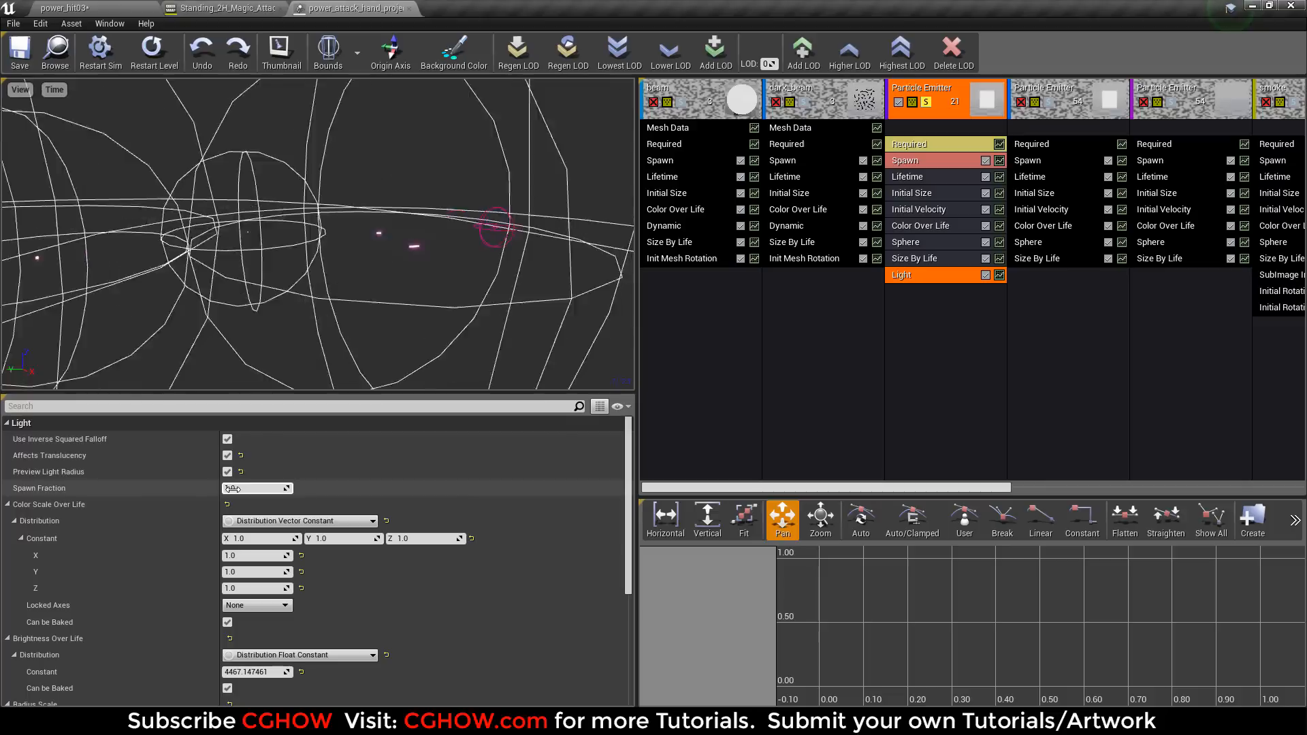
click(968, 461)
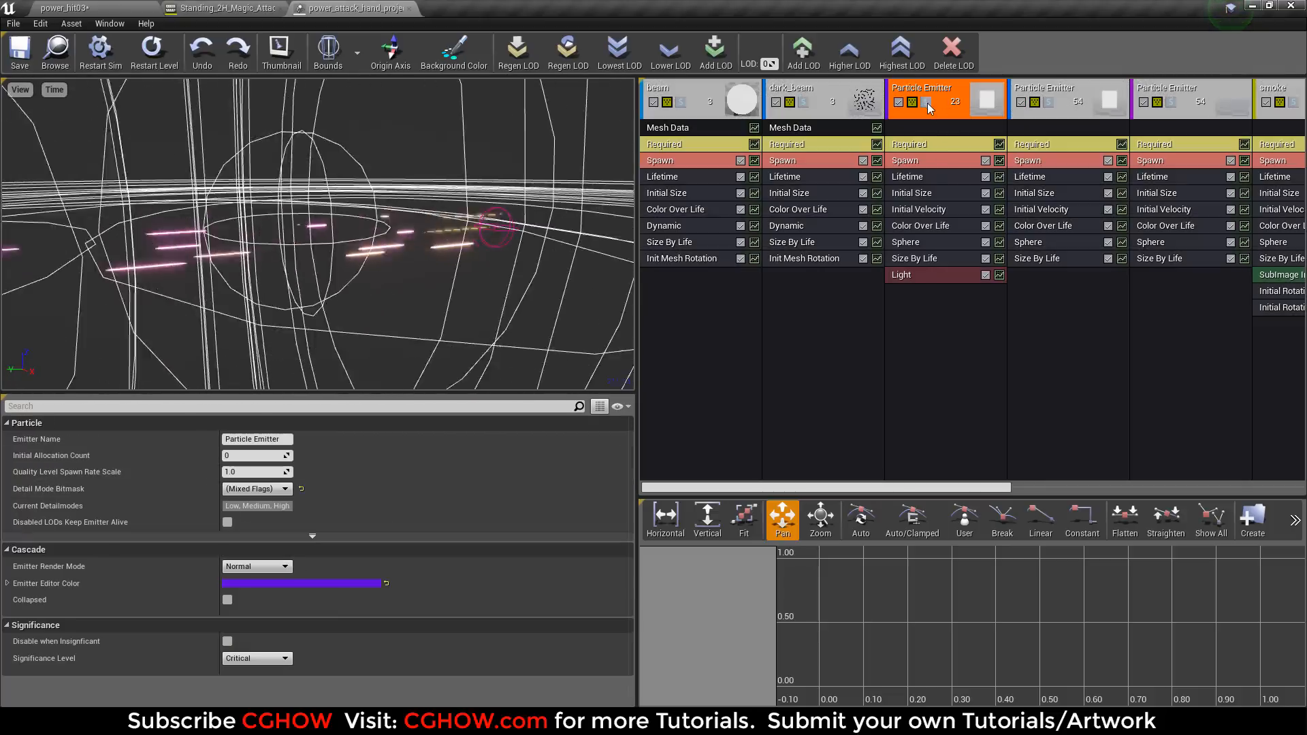
Turn off the light radius preview in the first Particle Emitter's Light module and solo the second Particle Emitter.
drag(851, 487, 961, 488)
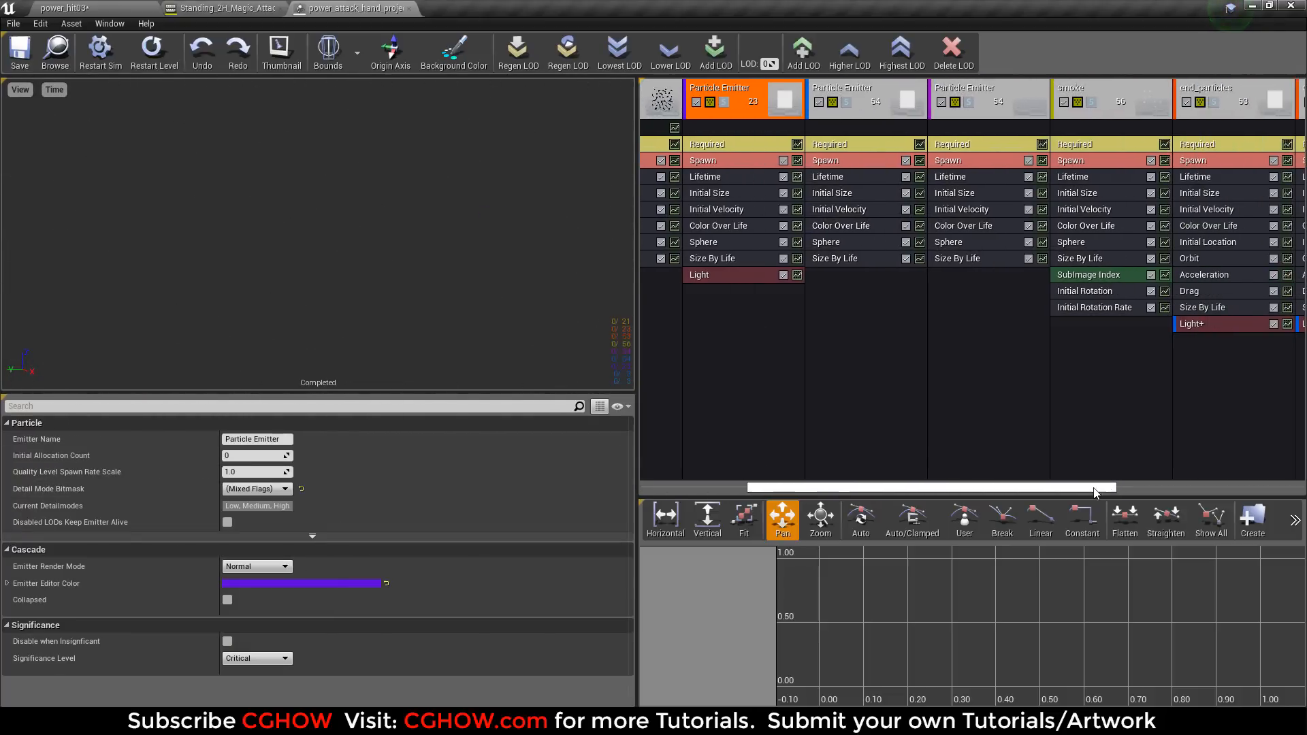
click(840, 102)
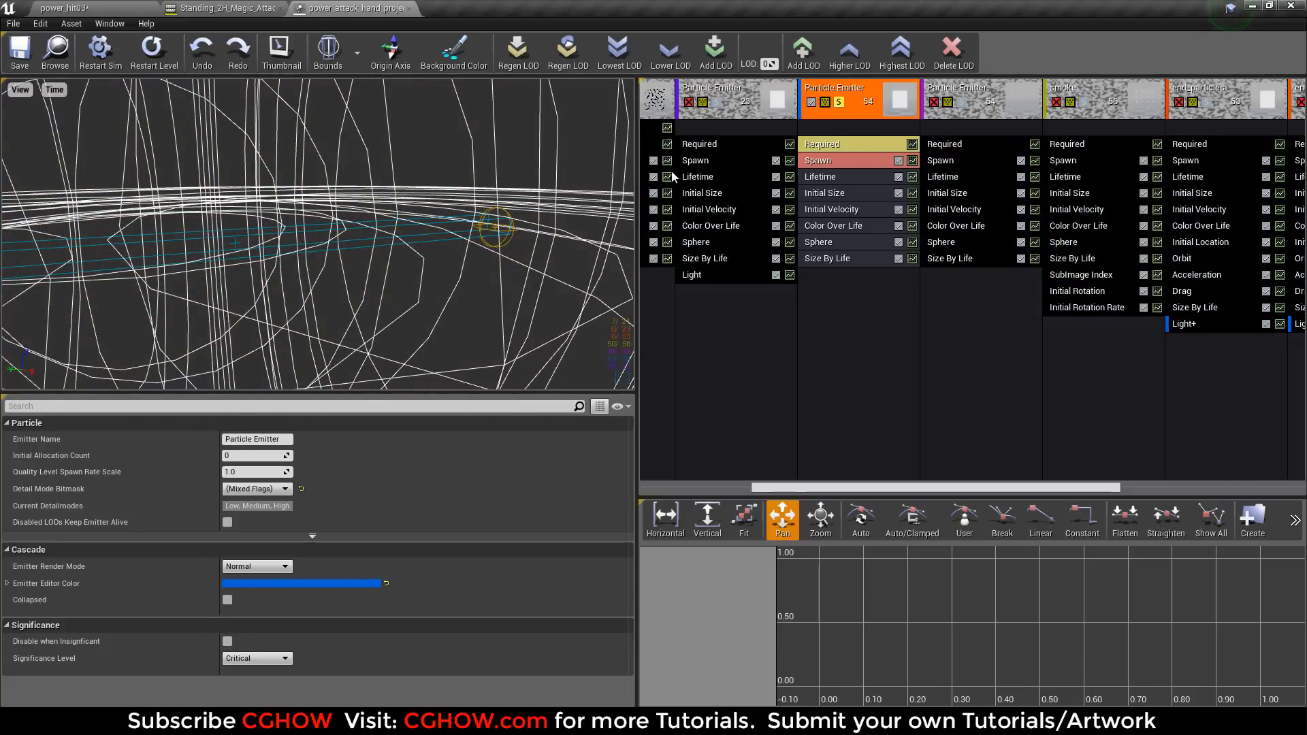
click(840, 102)
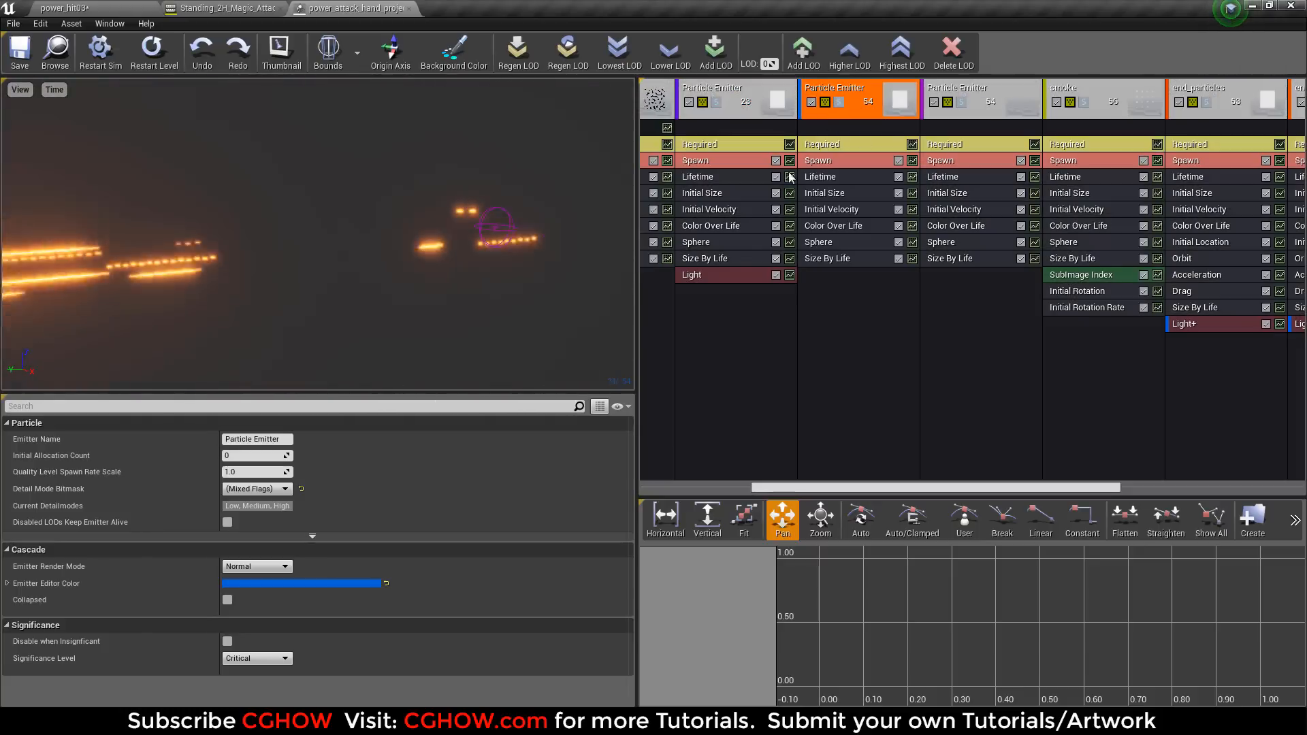
click(730, 282)
click(839, 102)
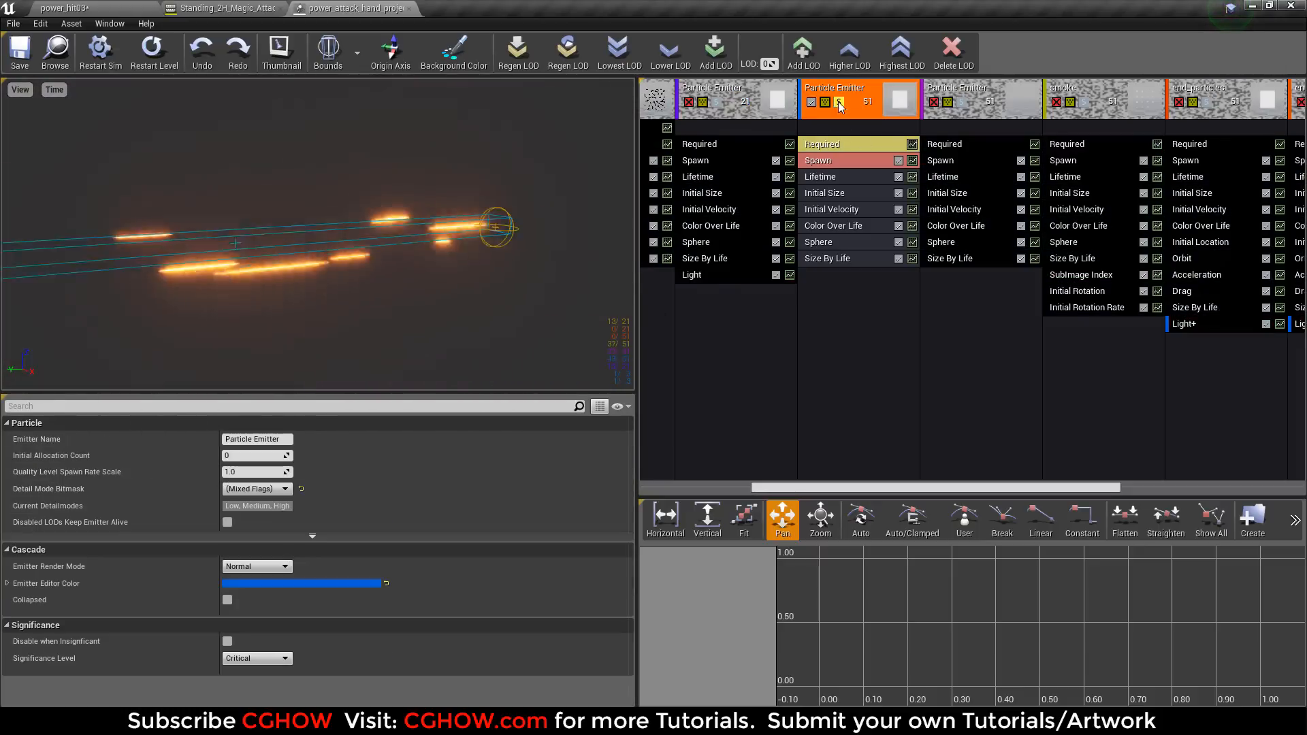
Replay the second Particle Emitter, examine its Initial Velocity range, and end its solo.
click(166, 60)
drag(502, 248, 496, 247)
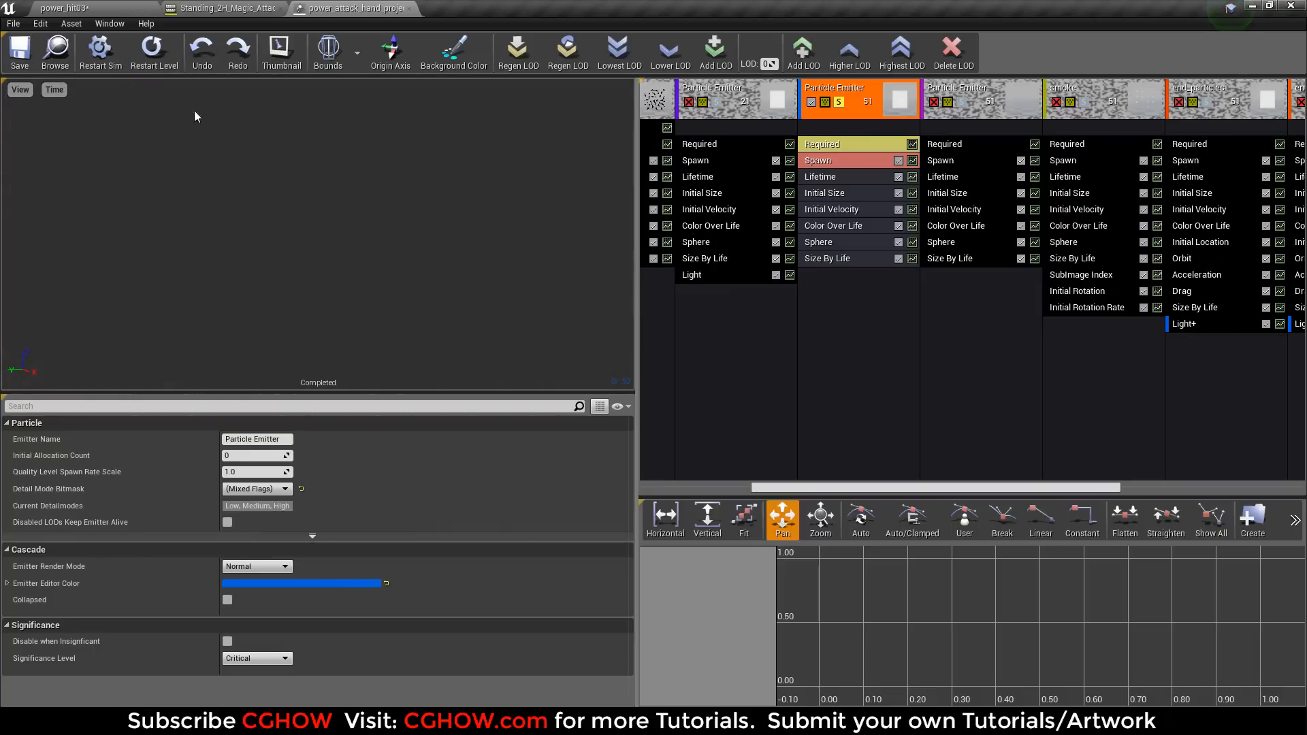
click(156, 48)
click(834, 210)
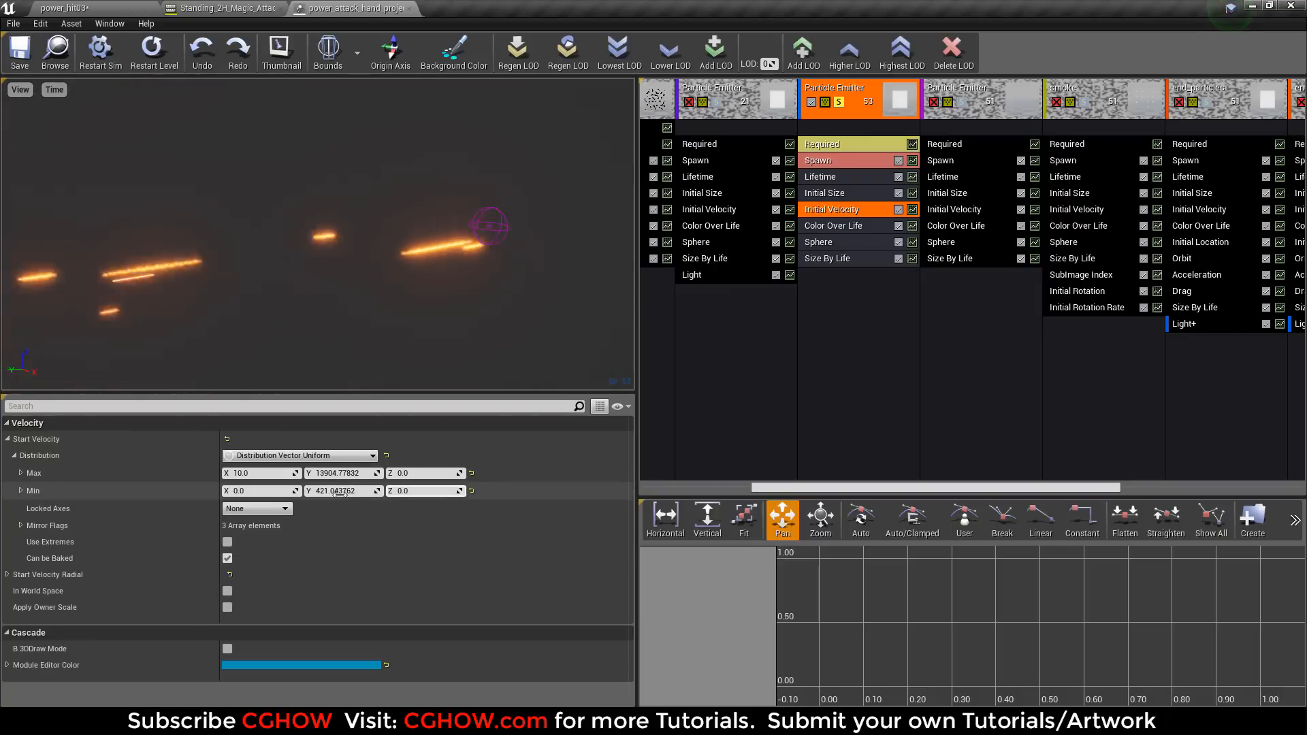
click(837, 106)
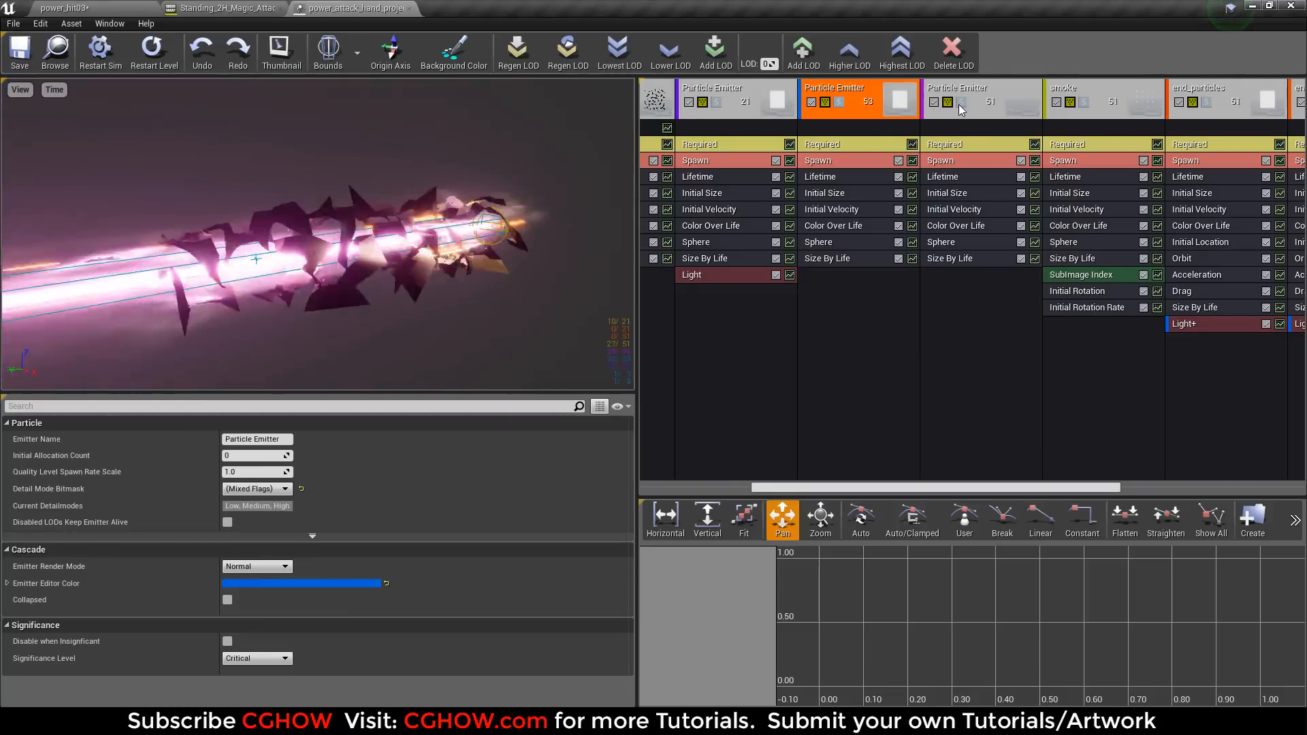
Solo the third Particle Emitter briefly, and inspect the M_Heat_Distortion material in its Required module.
click(959, 105)
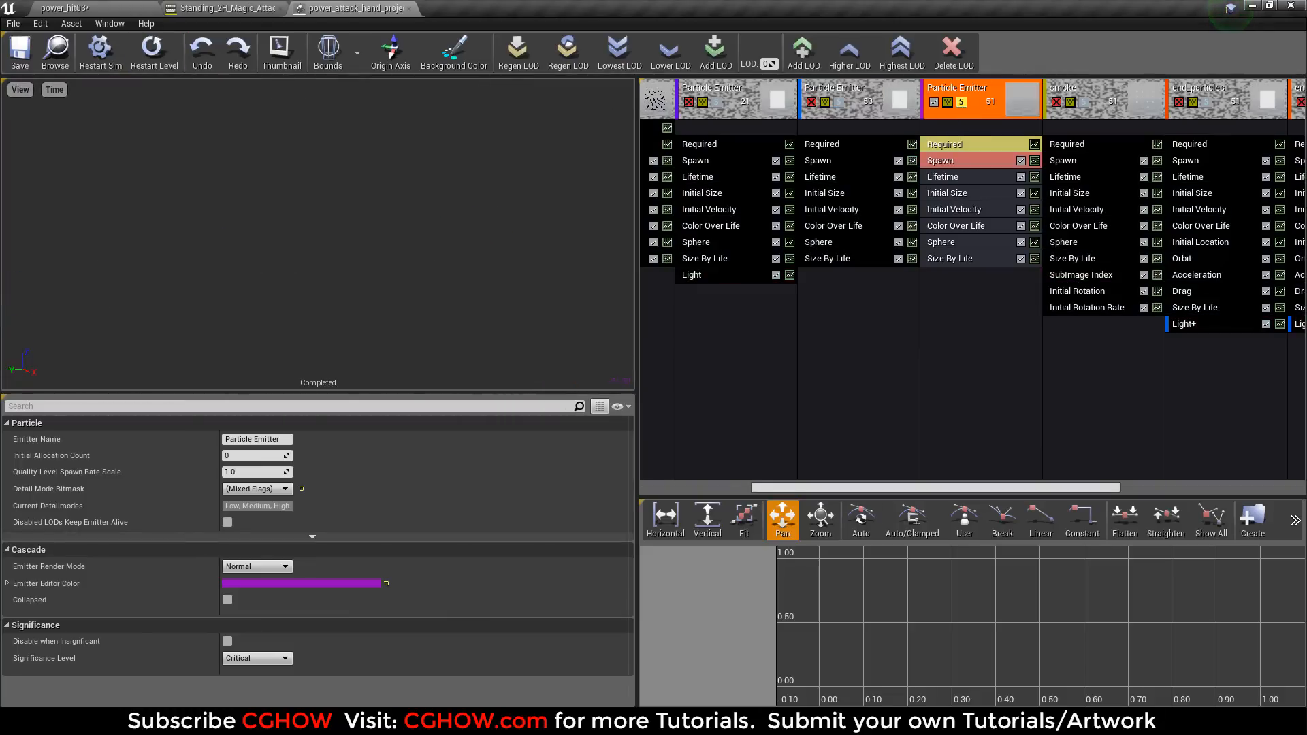
click(962, 103)
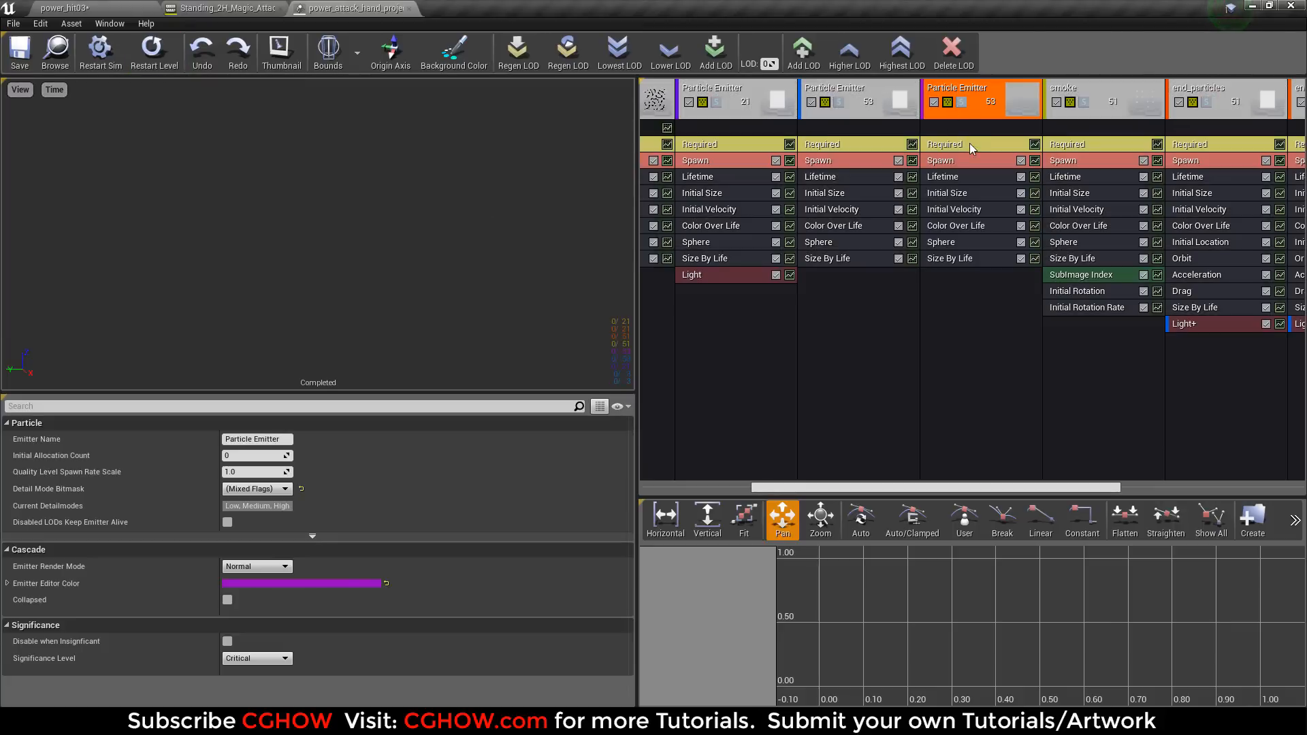
click(972, 149)
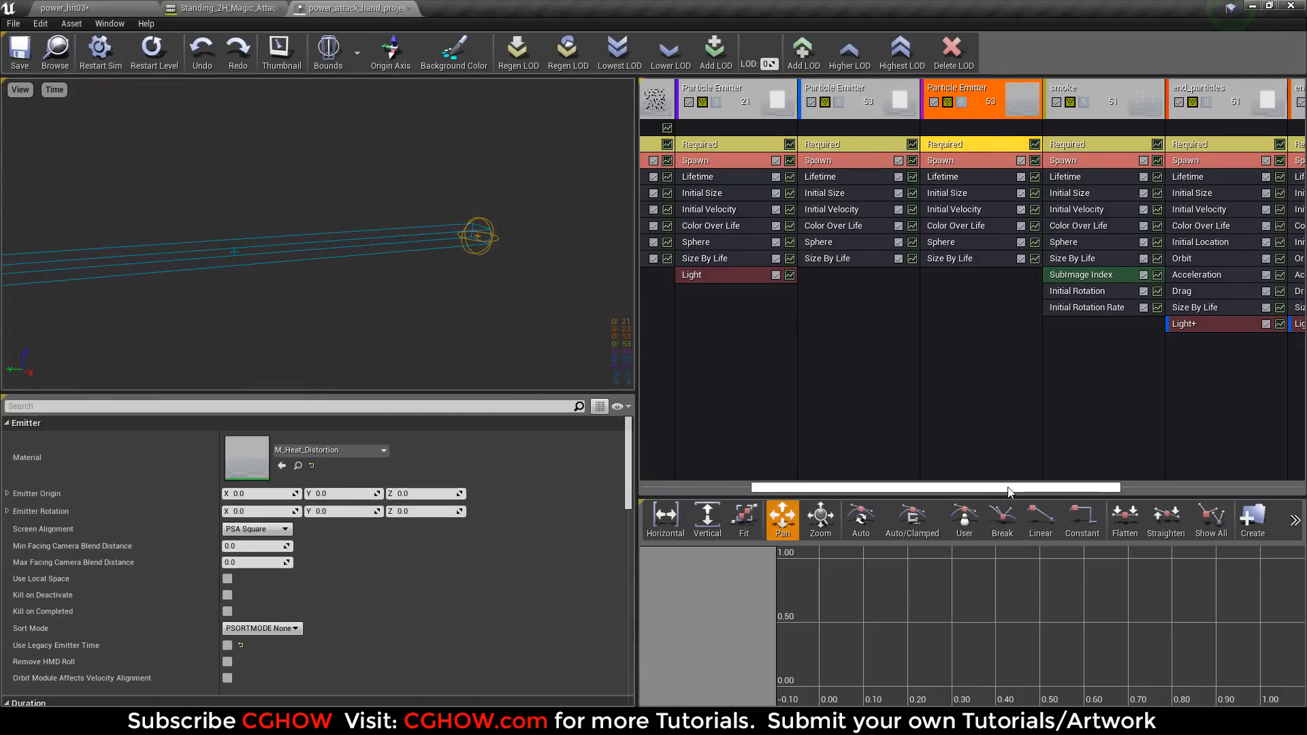
Rename the Particle Emitter next to dark_beam as parks.
drag(1009, 489, 967, 486)
right_click(821, 97)
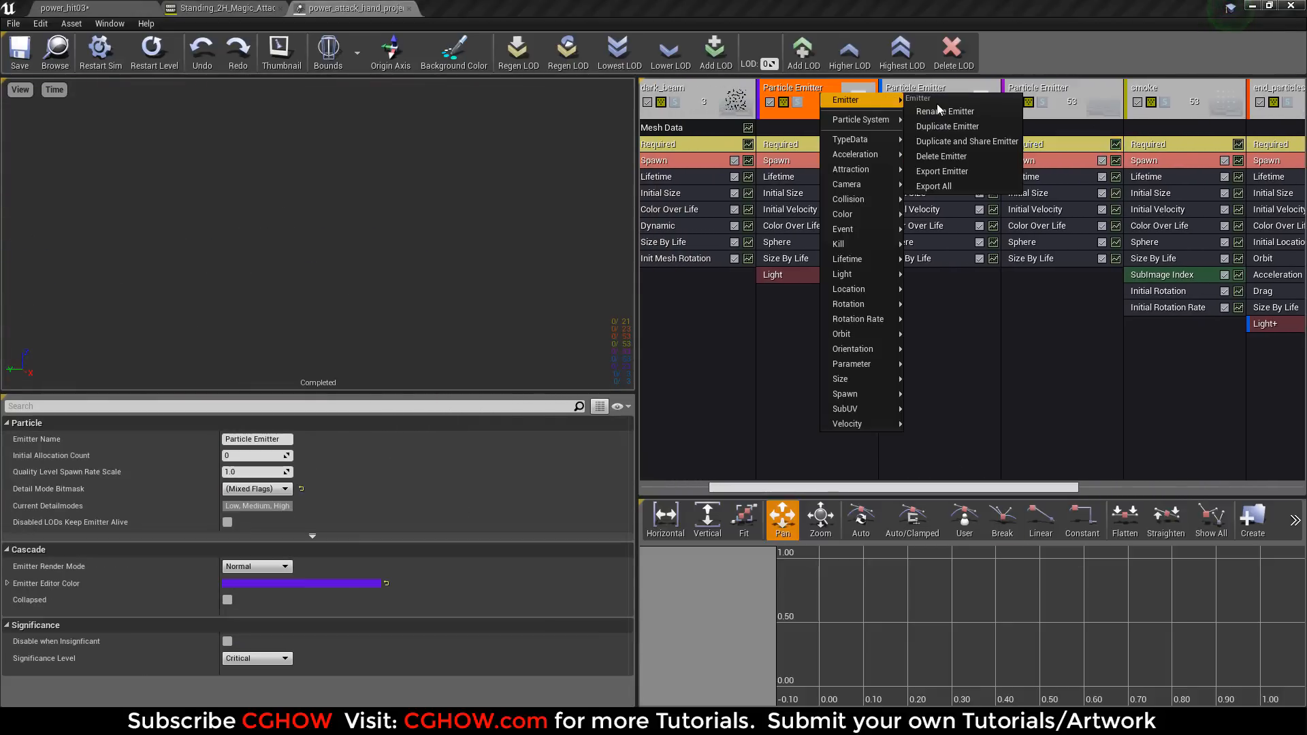
click(962, 109)
text(parks)
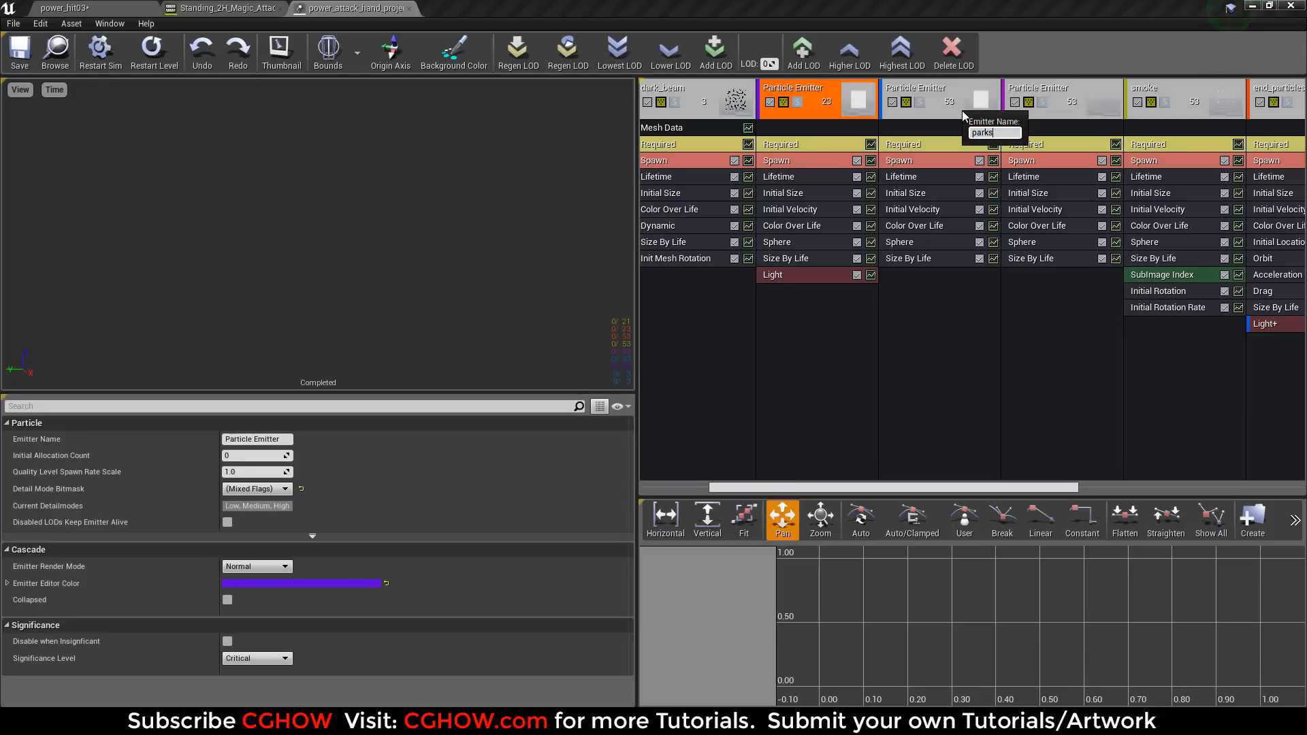
key(Return)
Correct the parks emitter's name to sparks.
right_click(782, 92)
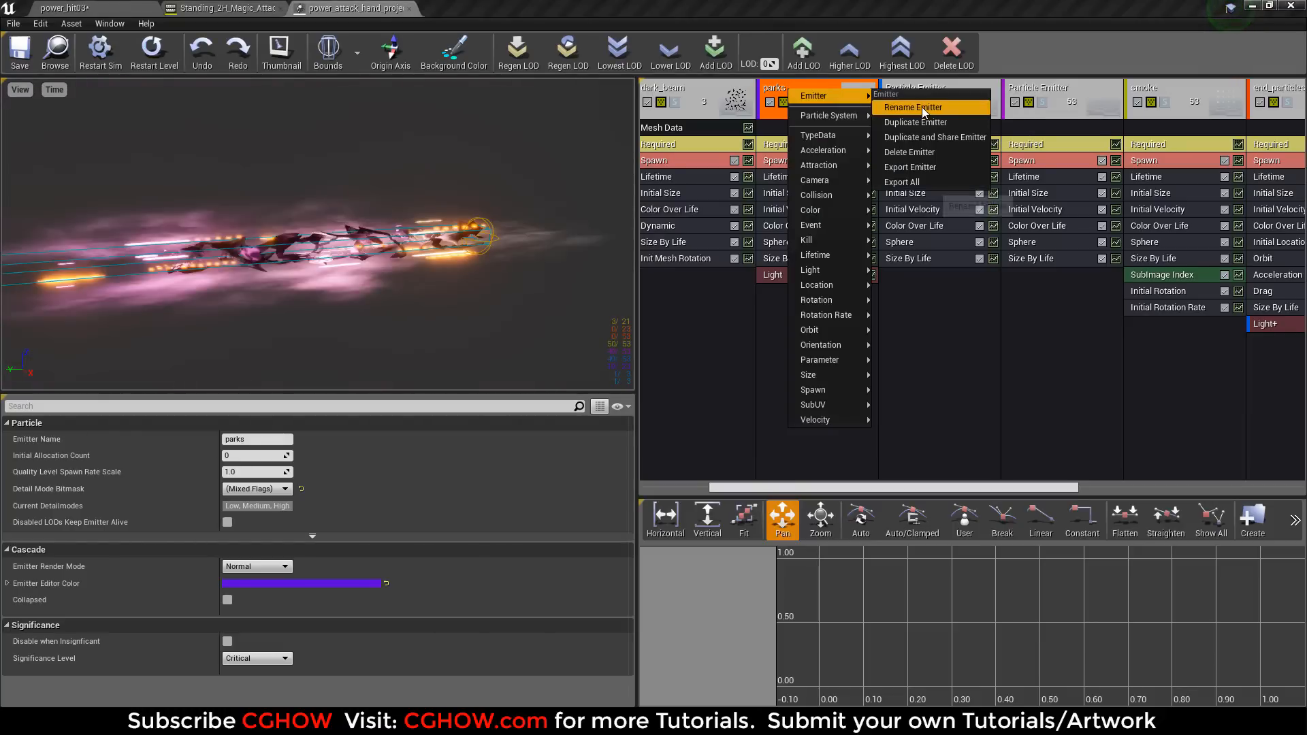
click(922, 108)
text(sparks)
key(Return)
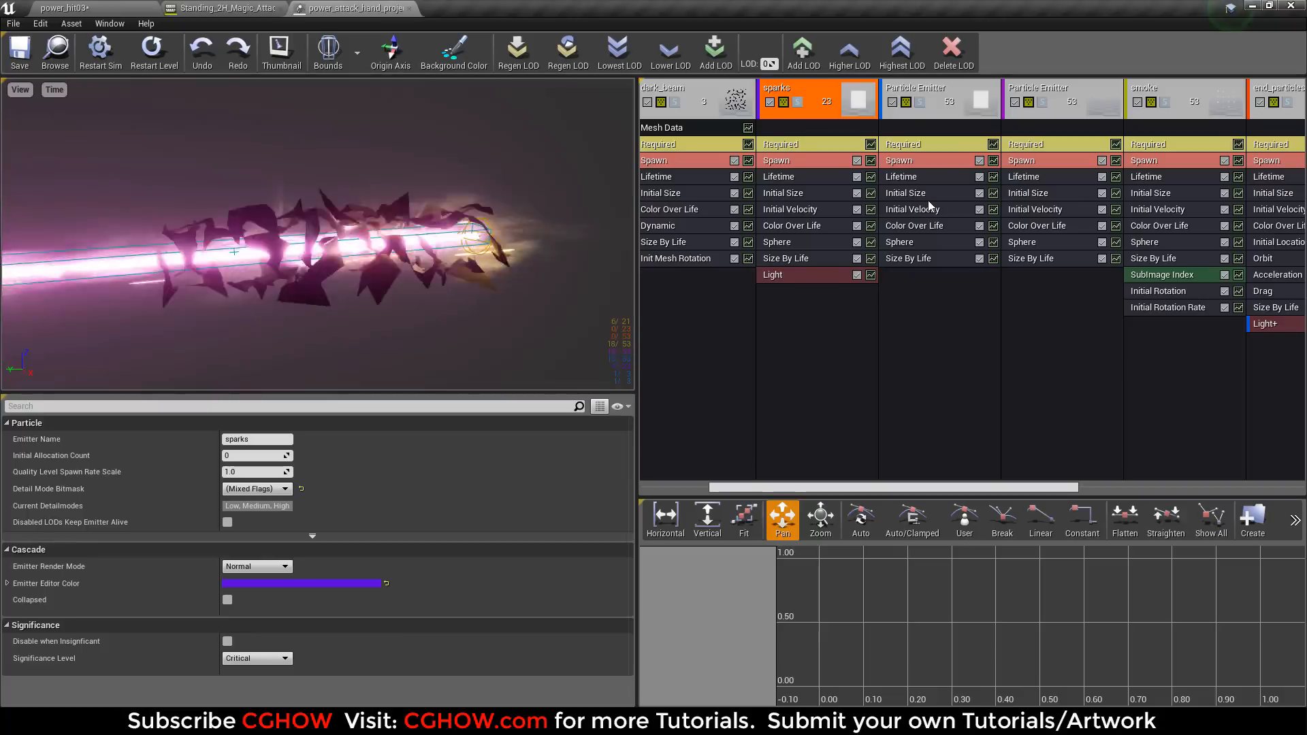
Rename the Particle Emitter next to the sparks emitter as sparks01.
right_click(923, 90)
mouse_move(953, 94)
click(1048, 106)
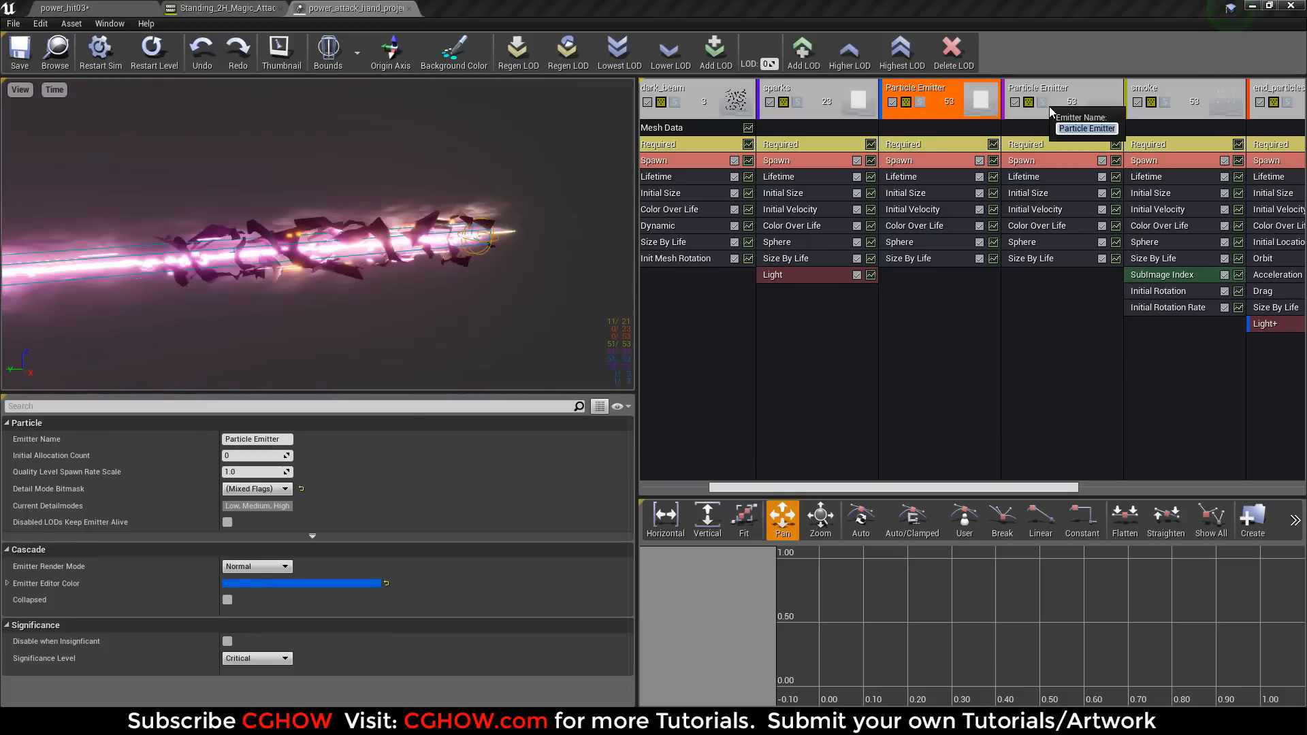
text(sparks01)
key(Return)
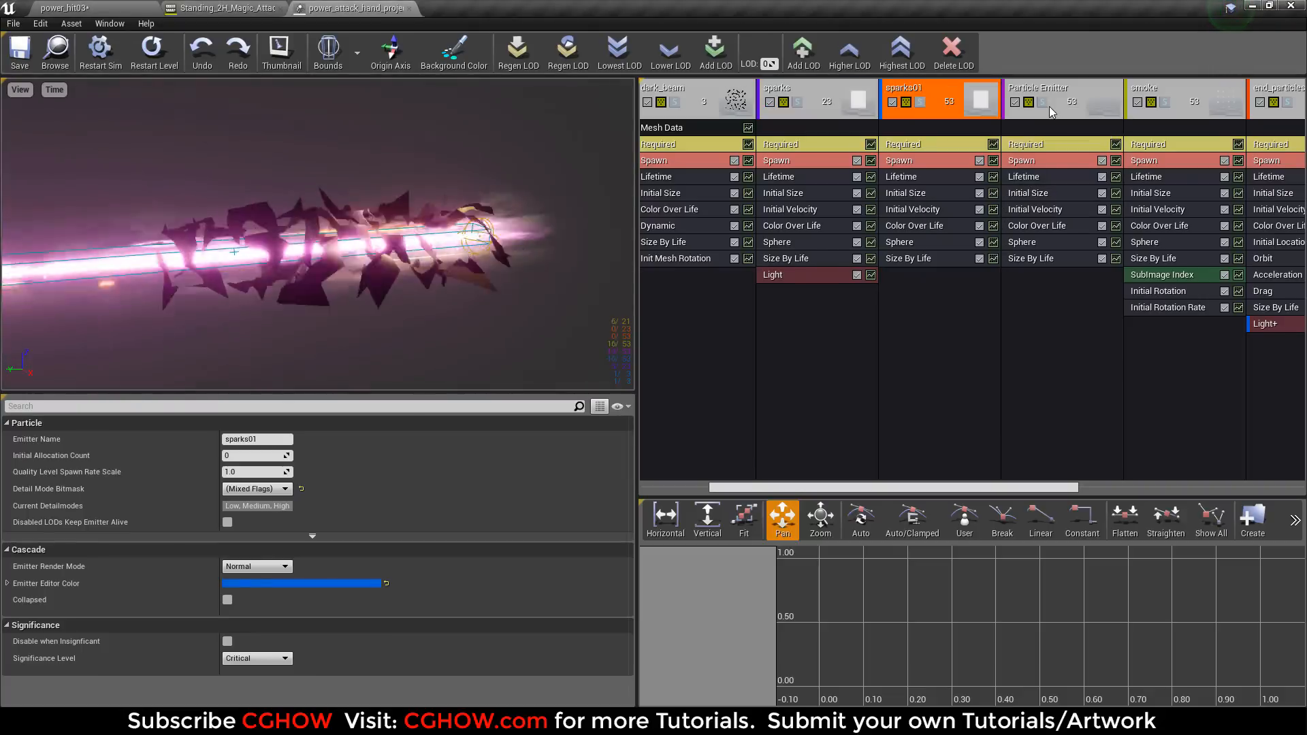
Rename the Particle Emitter between sparks01 and smoke as heat_dist.
right_click(1052, 90)
mouse_move(1089, 96)
click(1161, 113)
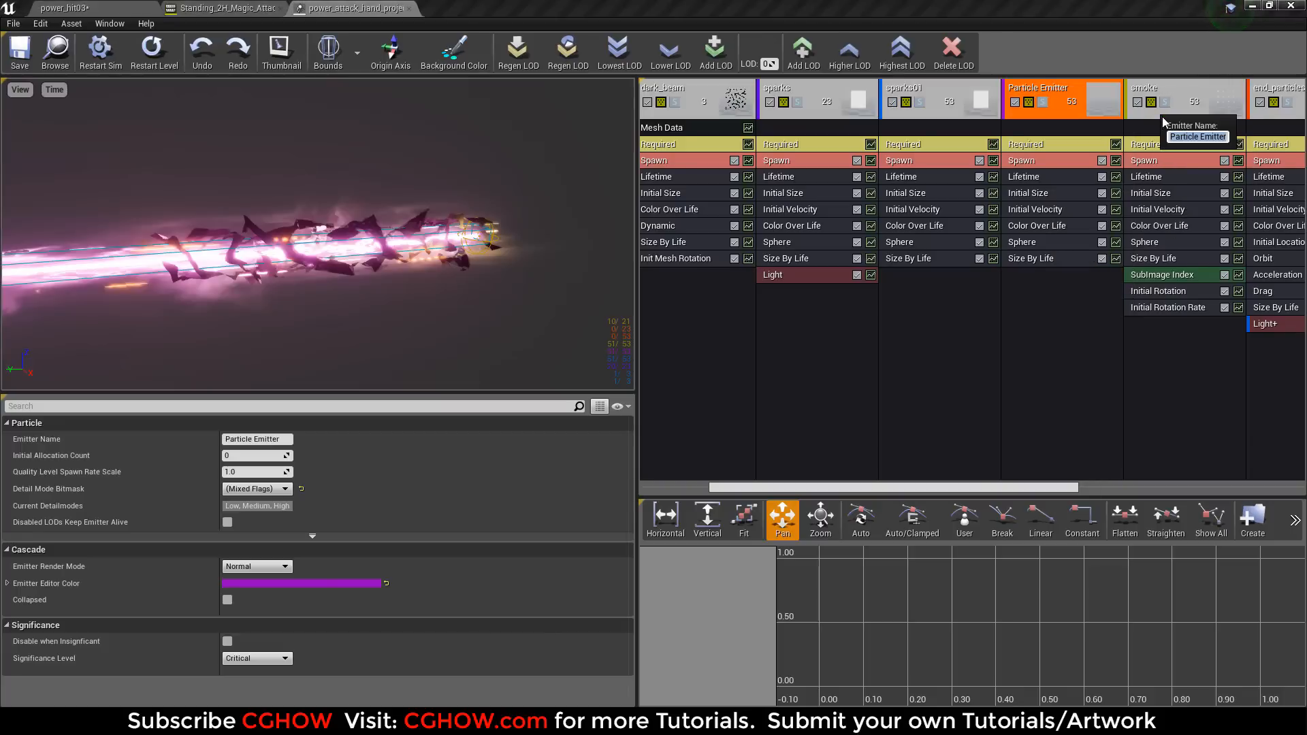
text(heat_dist)
key(Return)
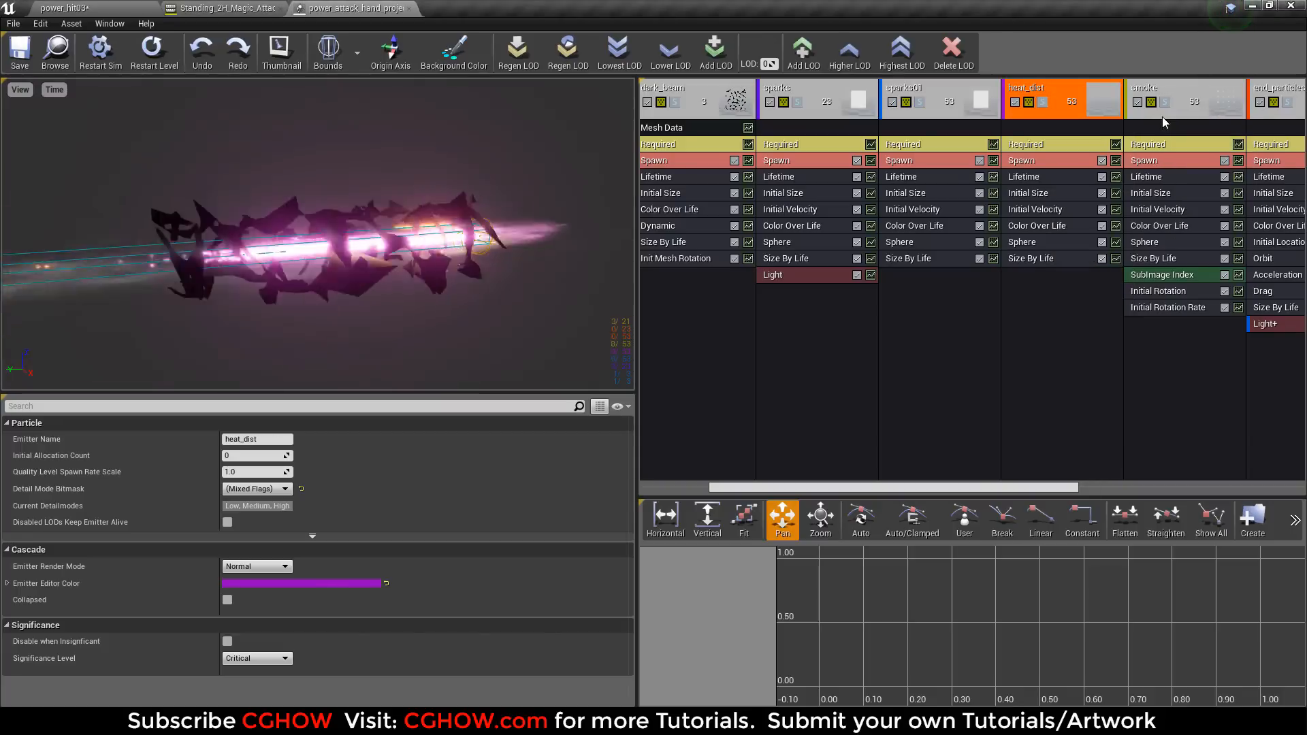
Solo the heat_dist emitter, simulate the power_hit03 level to watch the attack, and return to the particle system.
click(1042, 103)
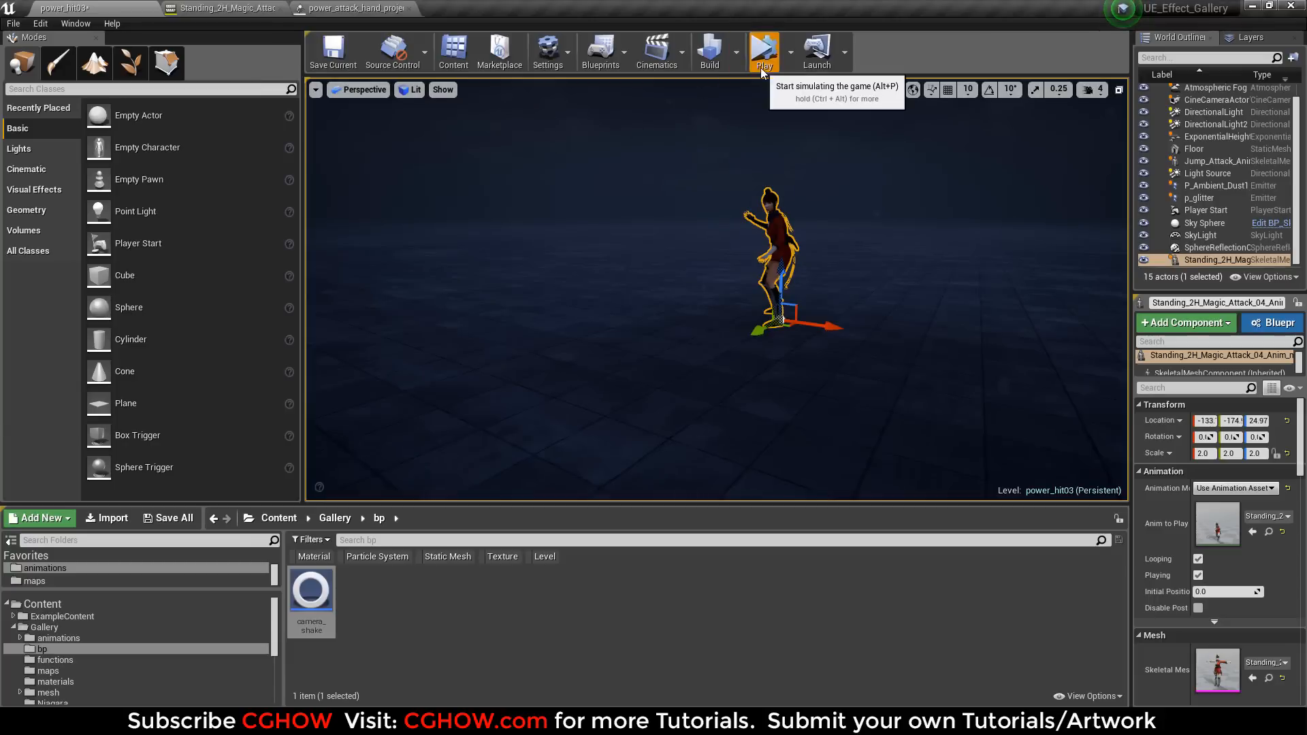
click(761, 68)
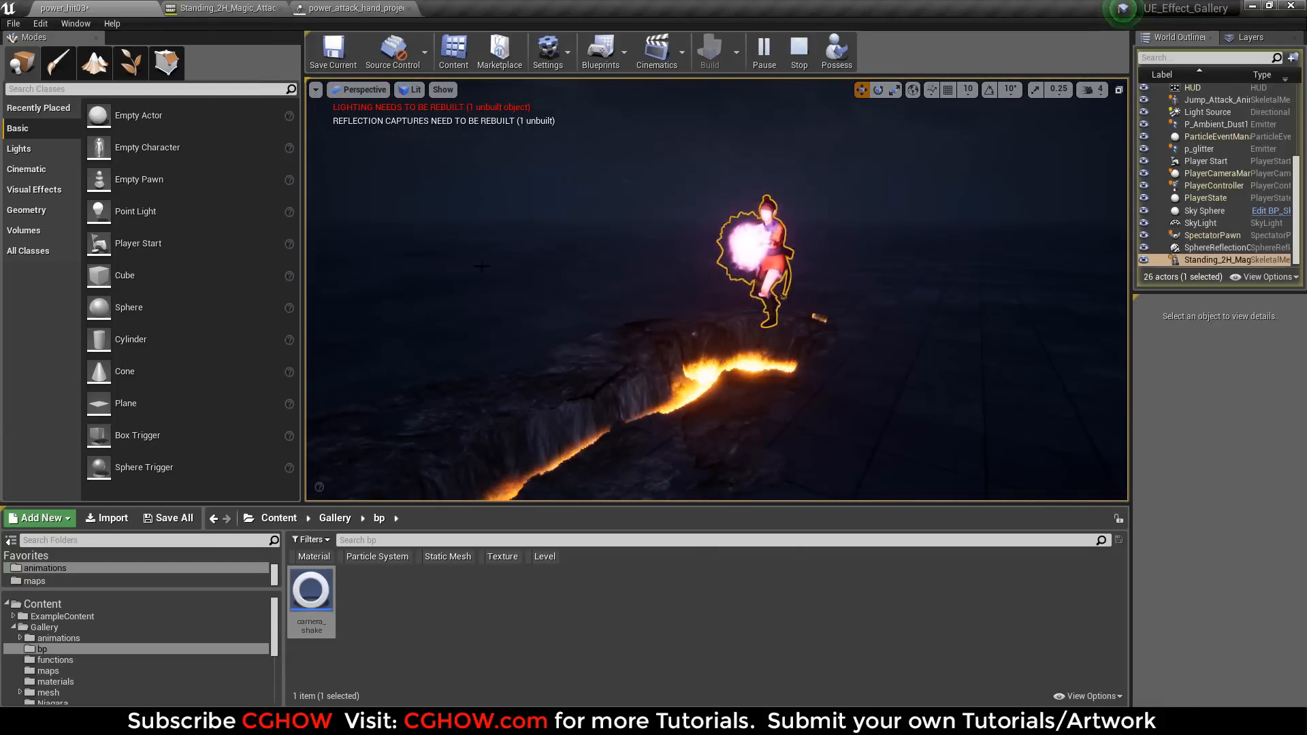
click(799, 49)
click(356, 8)
Open the M_Heat_Distortion material from heat_dist's Required module and examine its Texture Sample and Panner nodes.
click(1030, 145)
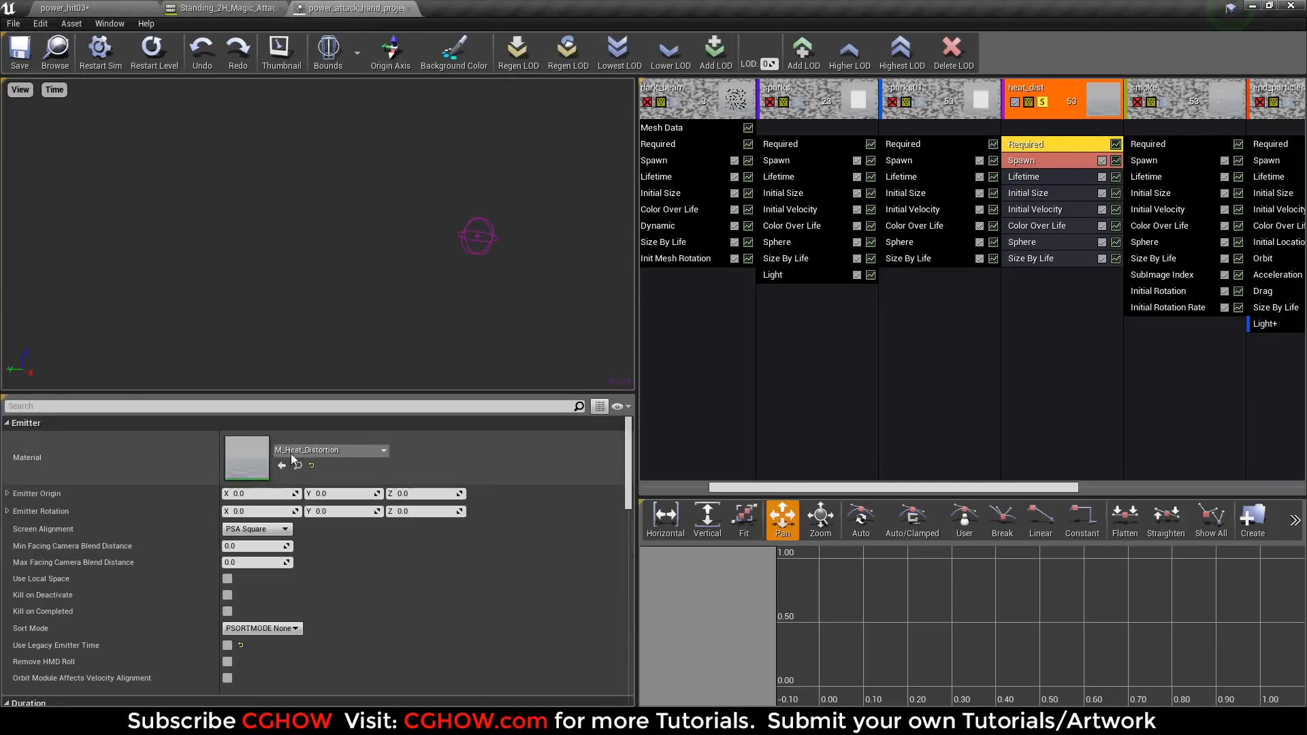
double_click(259, 456)
scroll(749, 395, down, 2)
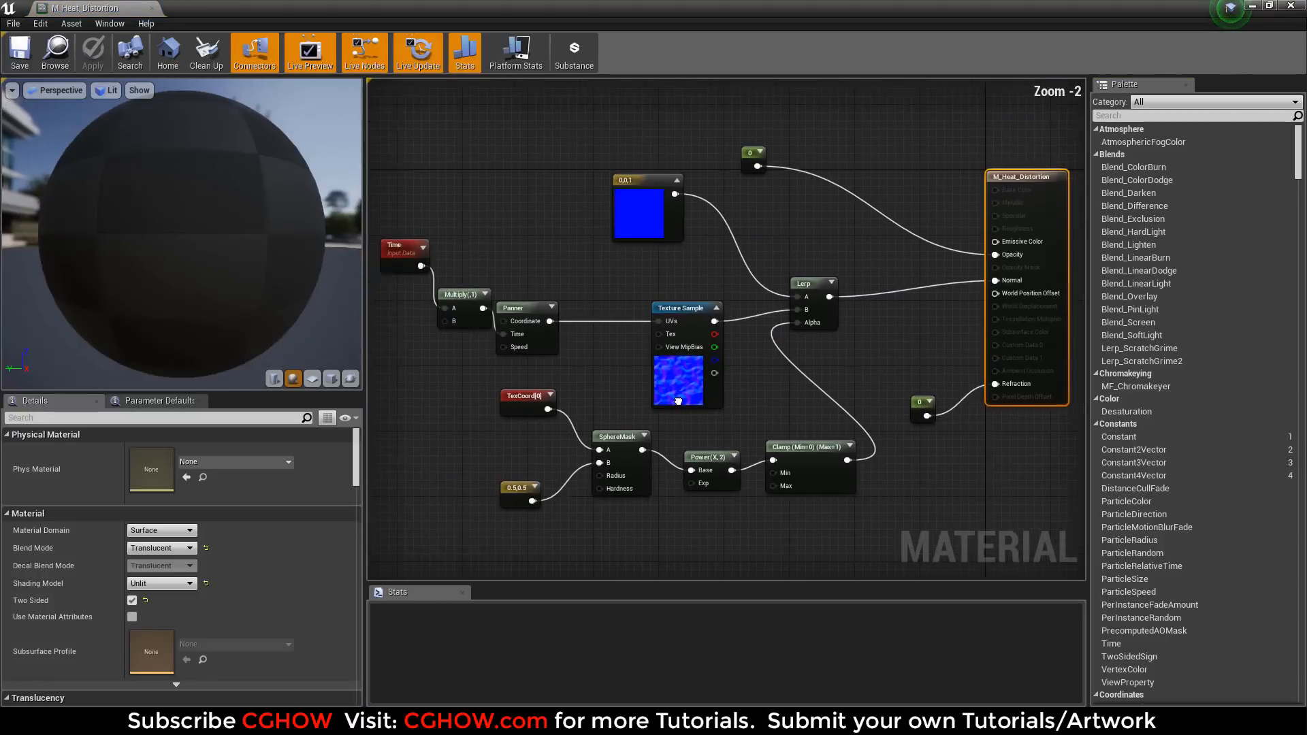
drag(178, 262, 103, 240)
click(693, 370)
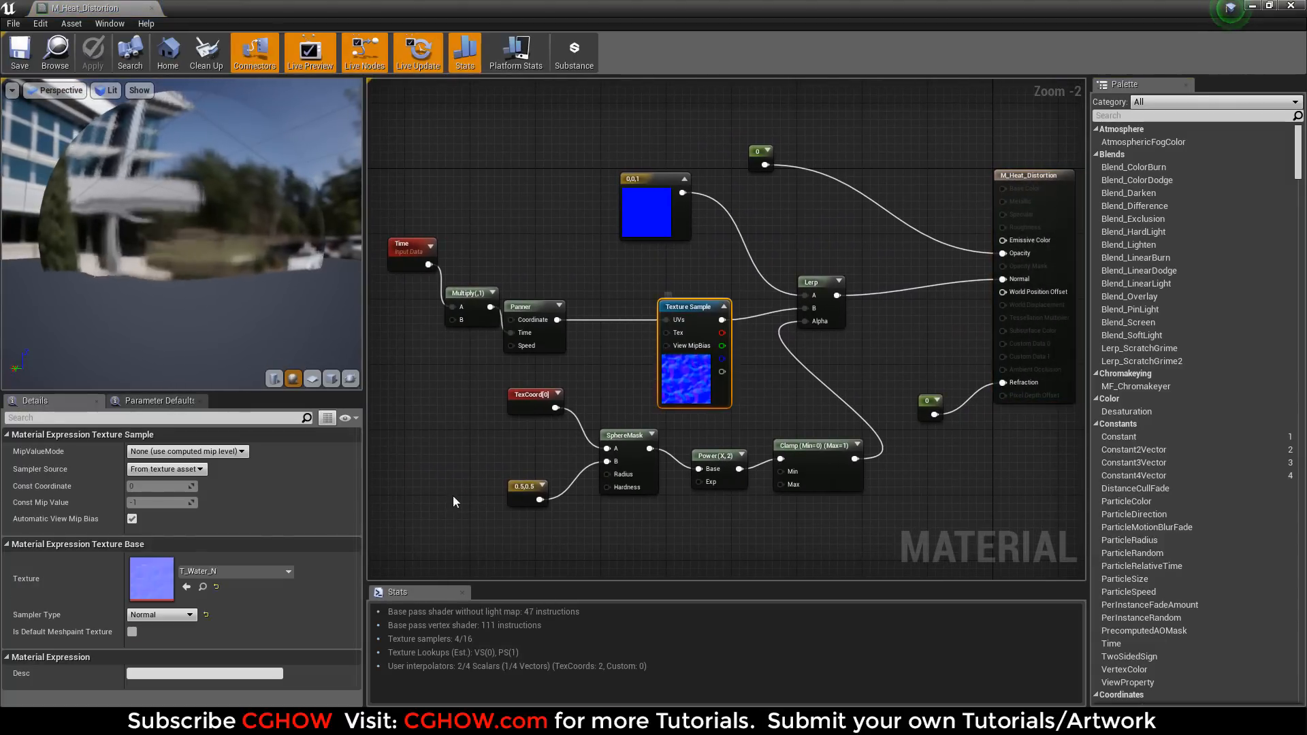
right_drag(876, 337, 866, 341)
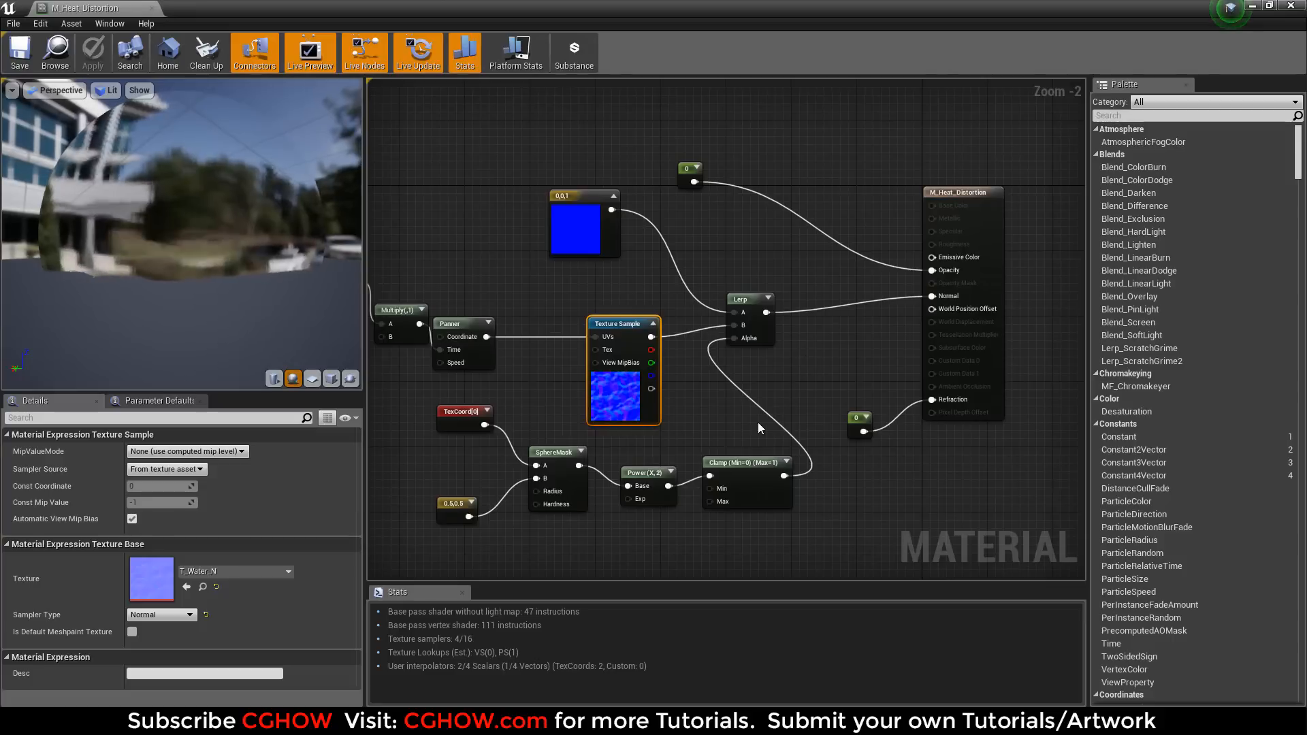
right_drag(589, 440, 669, 429)
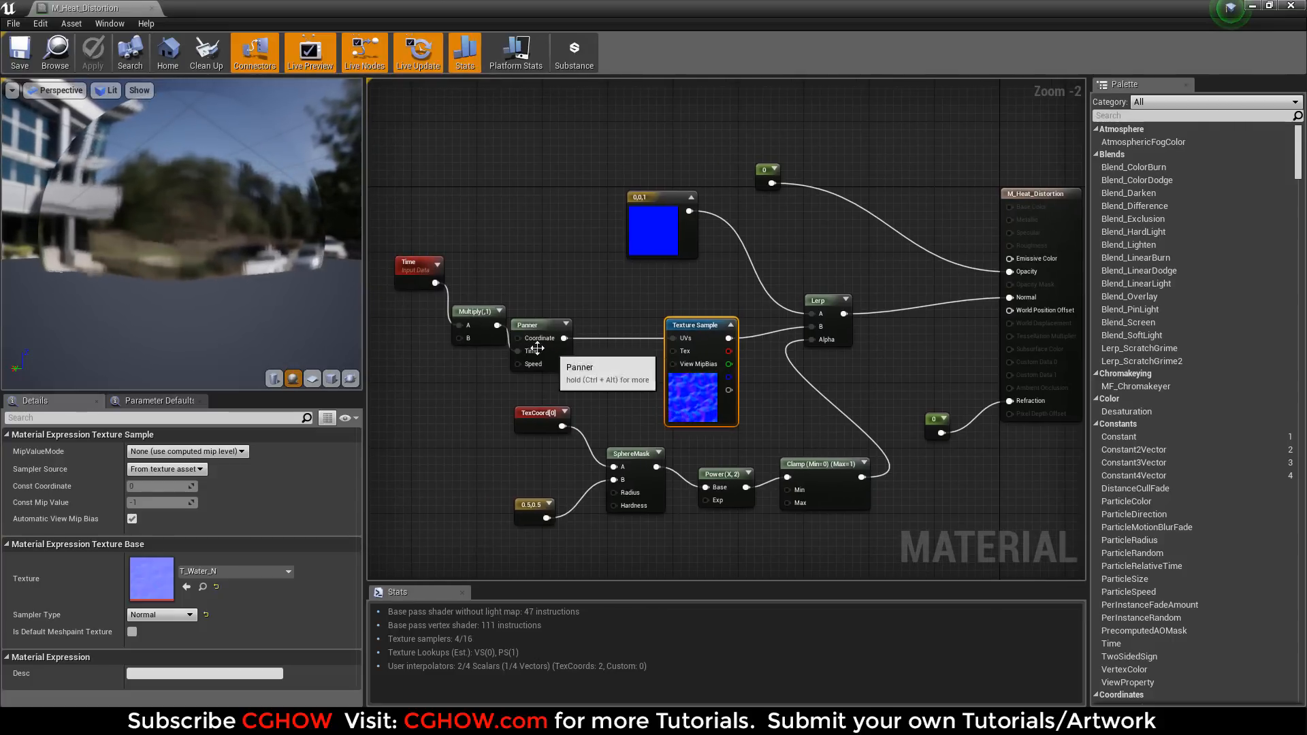
Line up the Time and Multiply nodes in front of the Panner in M_Heat_Distortion, and close the material.
drag(388, 241, 450, 356)
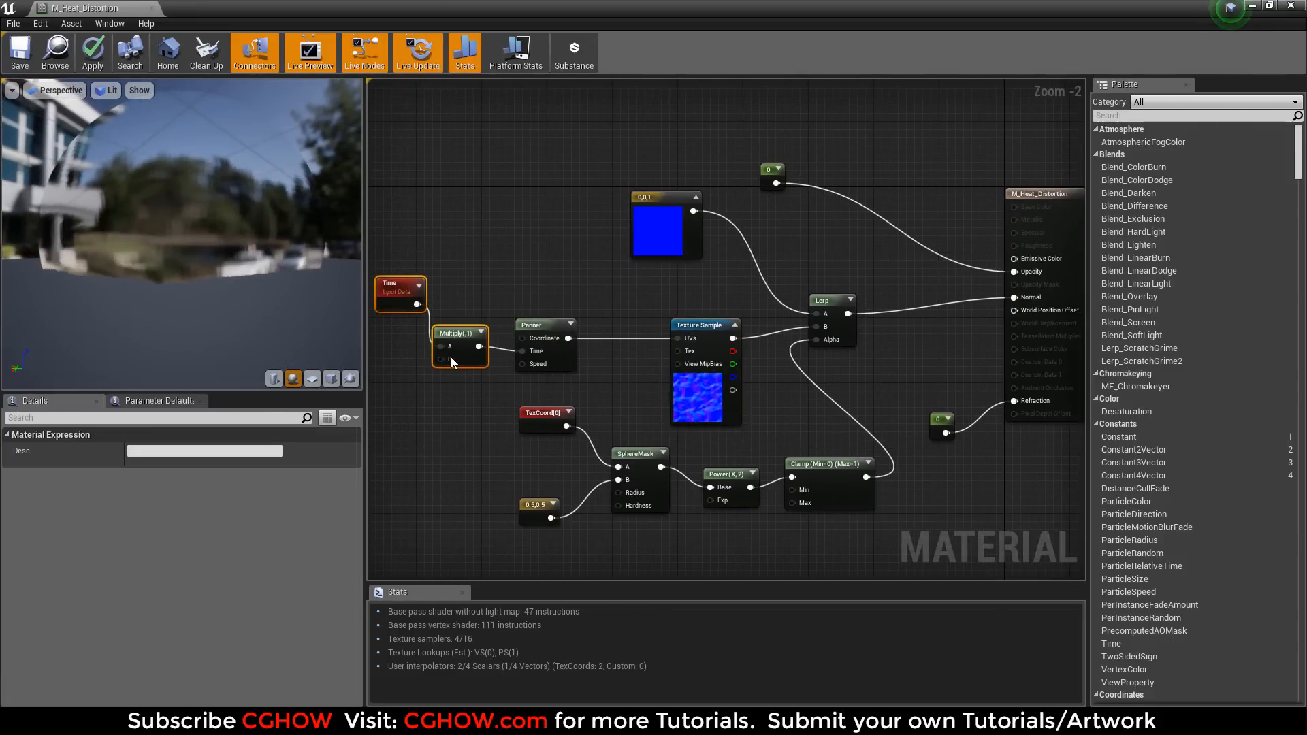
right_drag(465, 396, 543, 403)
drag(451, 291, 435, 338)
click(448, 420)
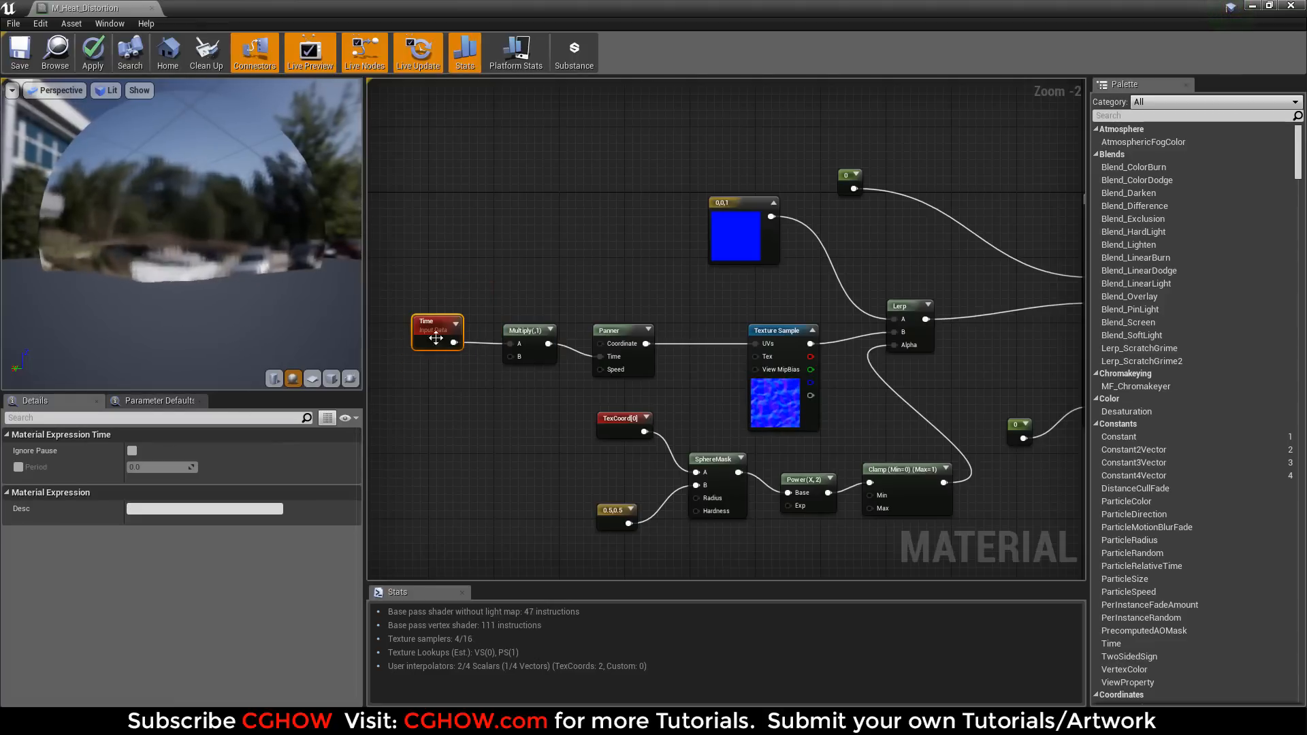
middle_click(88, 8)
click(755, 410)
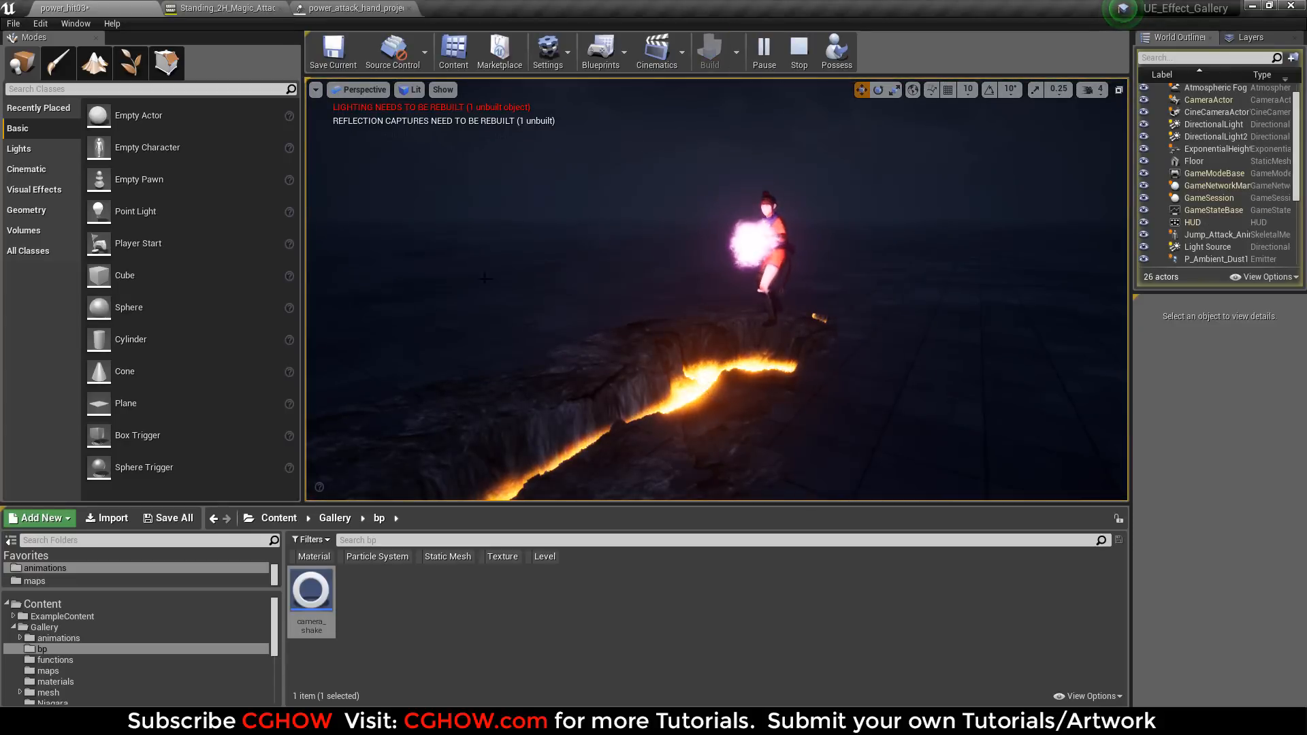
Stop the level simulation, return to the particle system, and end the solo of the heat_dist emitter.
key(Escape)
click(384, 7)
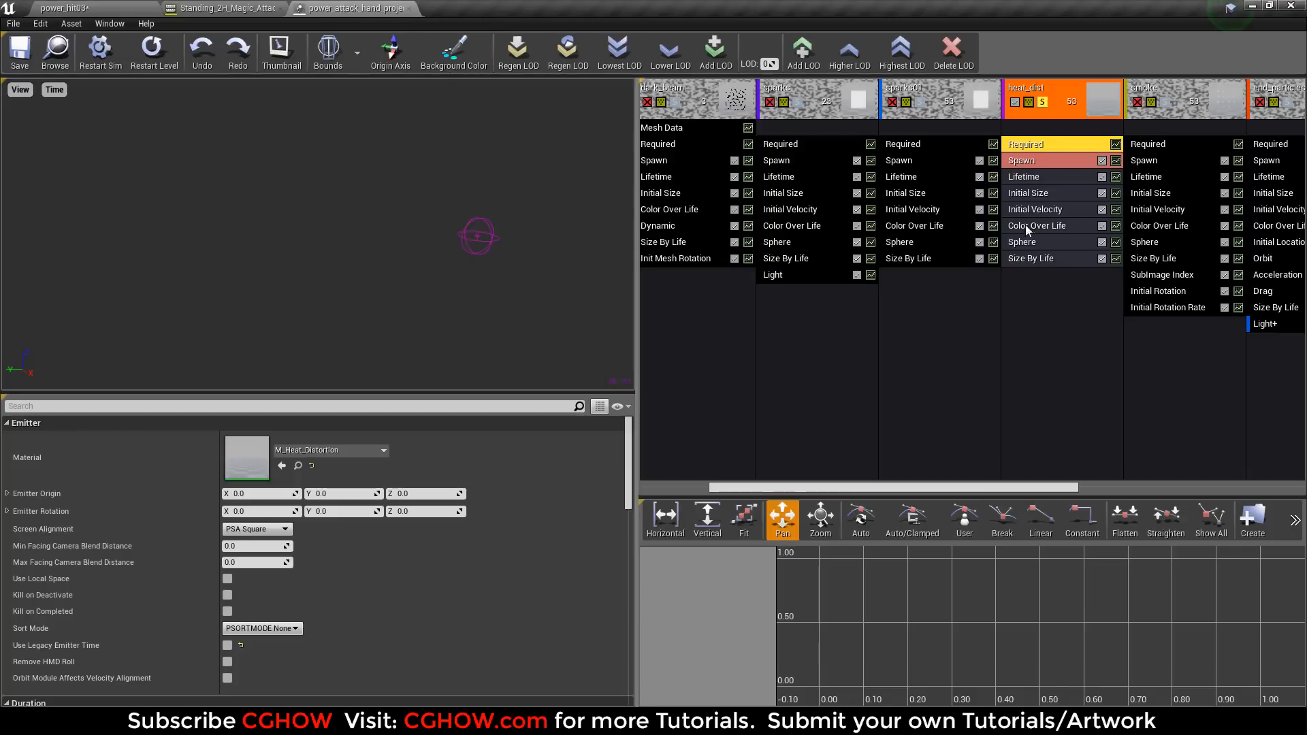
drag(991, 486, 1077, 486)
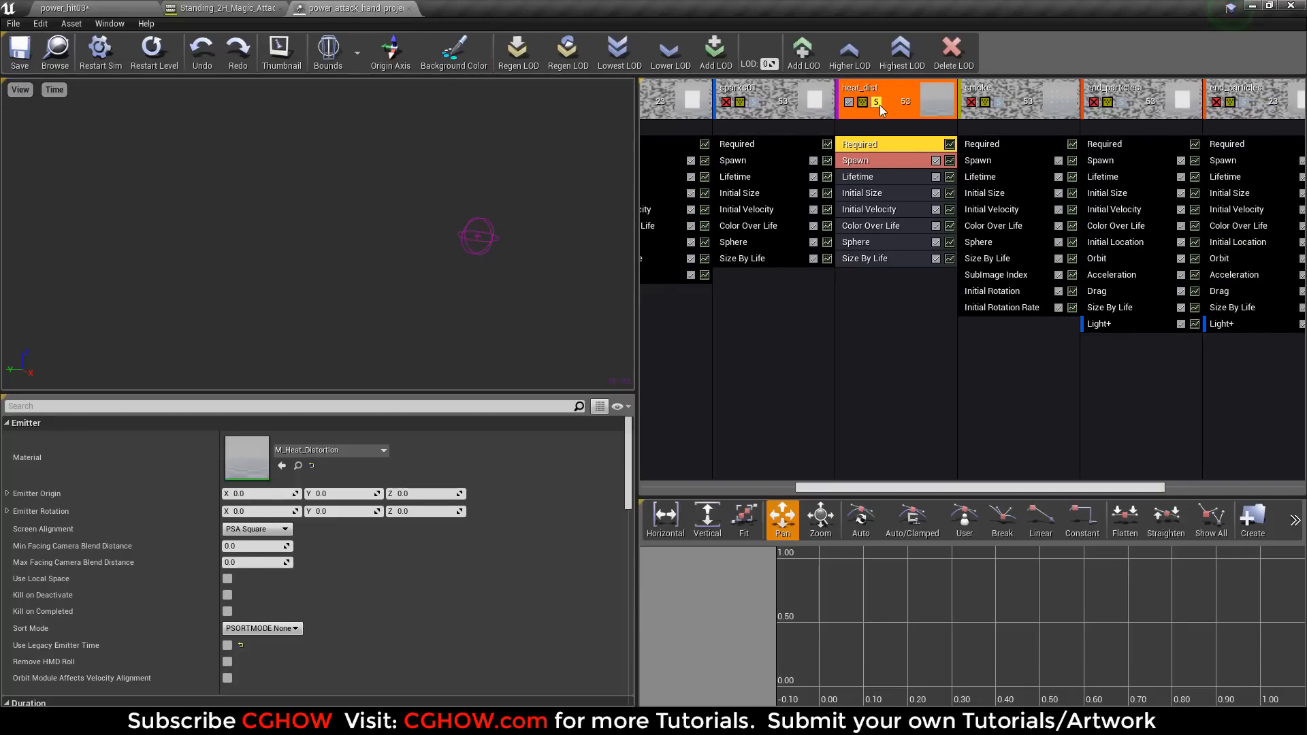
click(877, 102)
Solo the smoke emitter, inspect its m_smoke01 material and t_smoke_subUV_4x4_01 texture, close both, and end the solo.
click(998, 103)
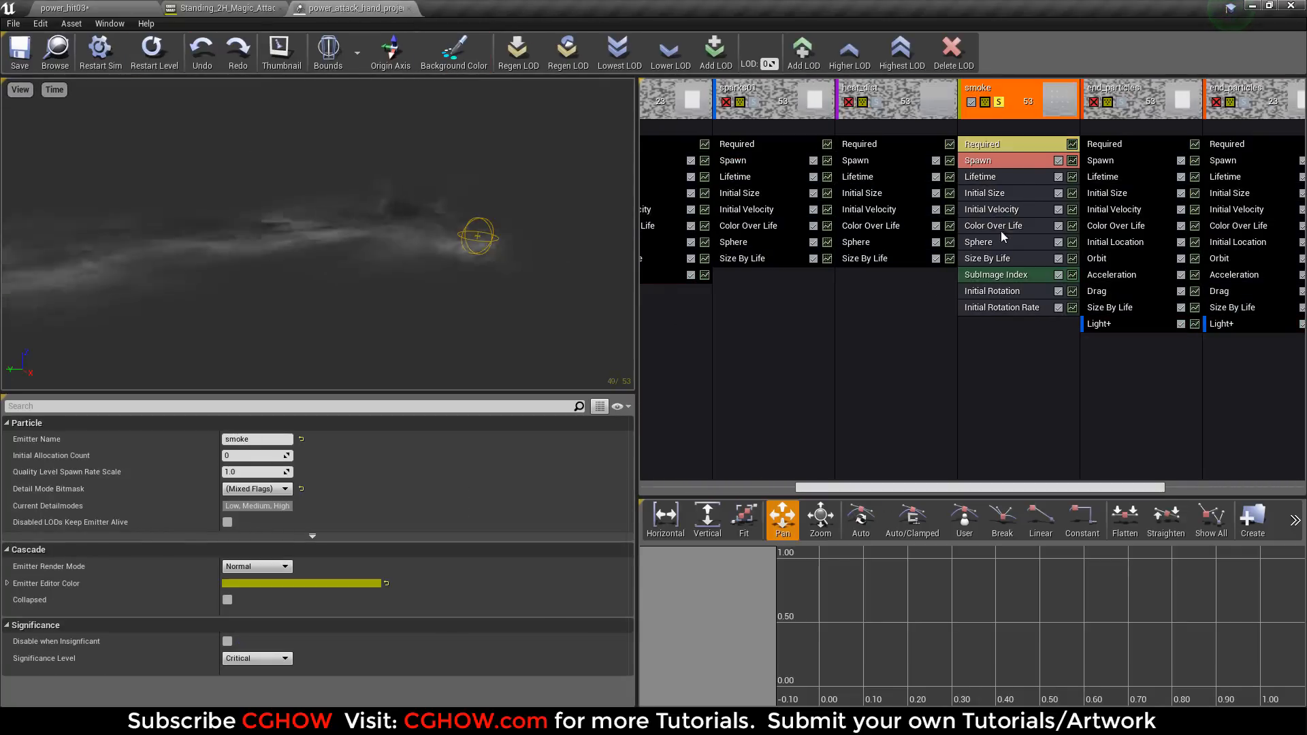
click(1008, 144)
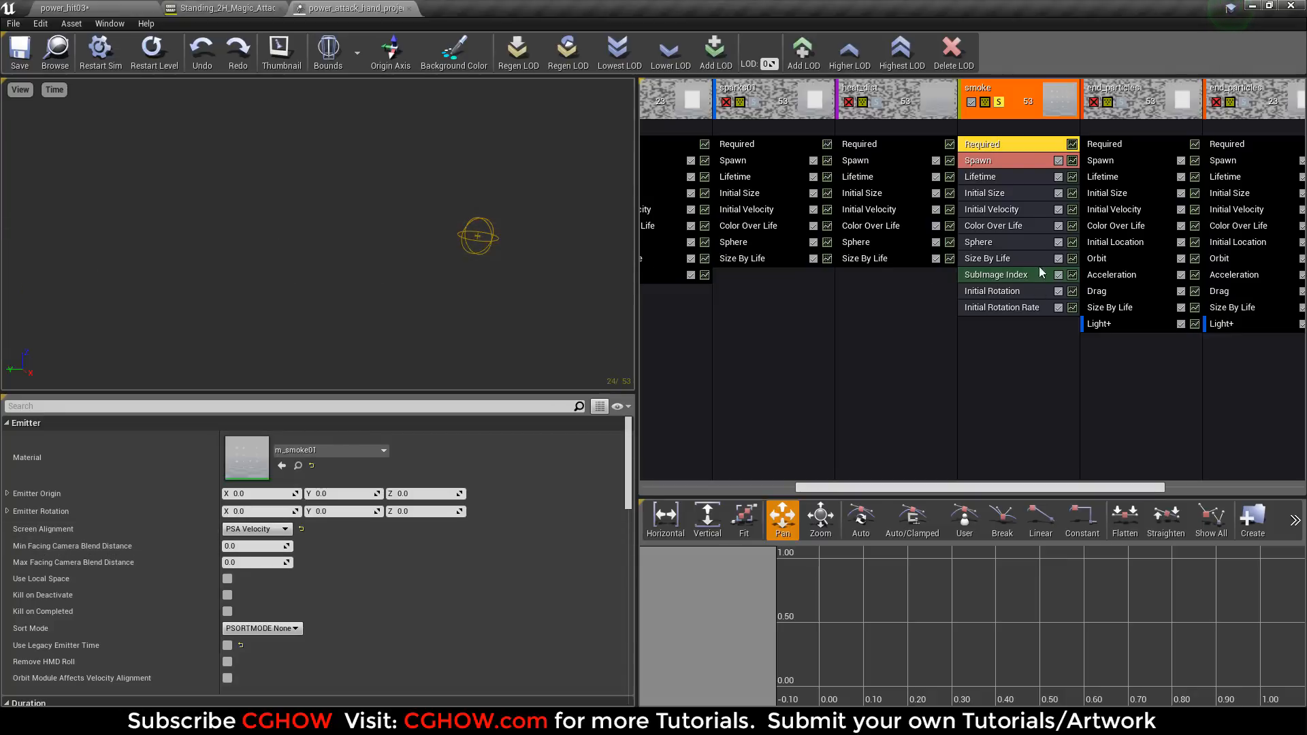
double_click(238, 451)
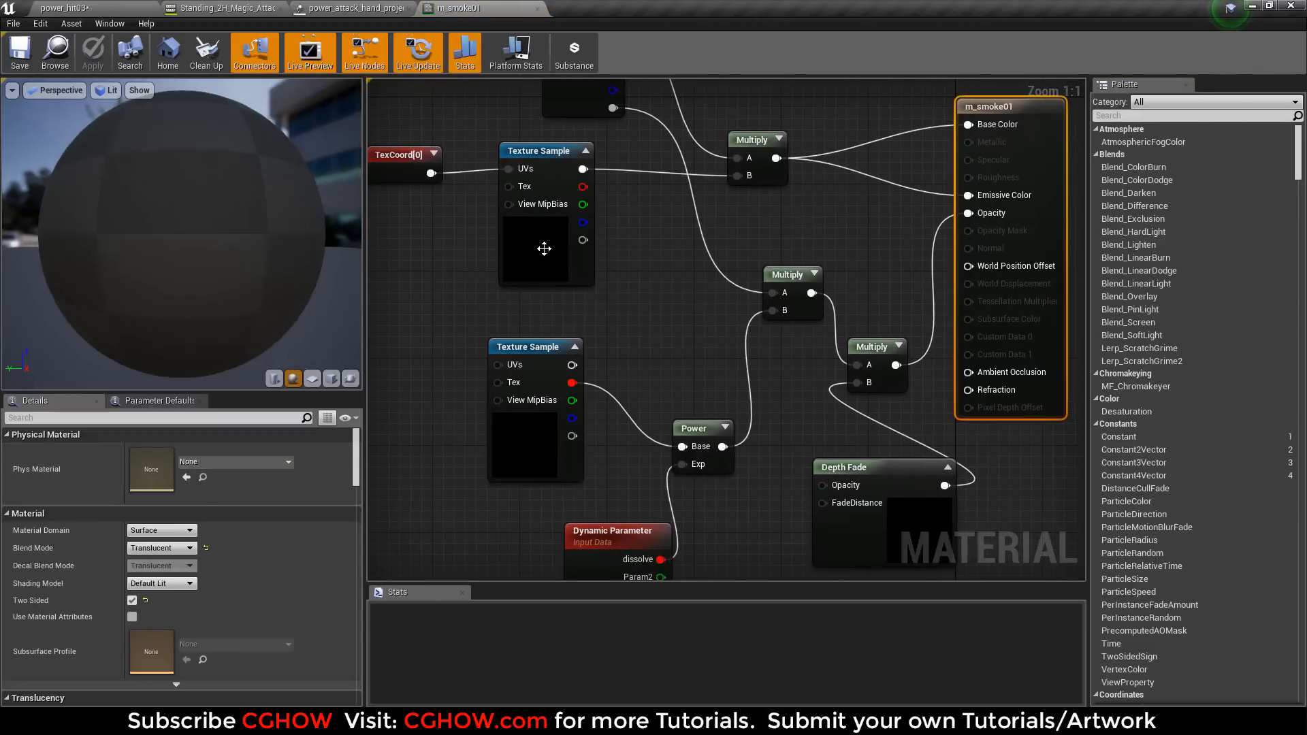
double_click(541, 450)
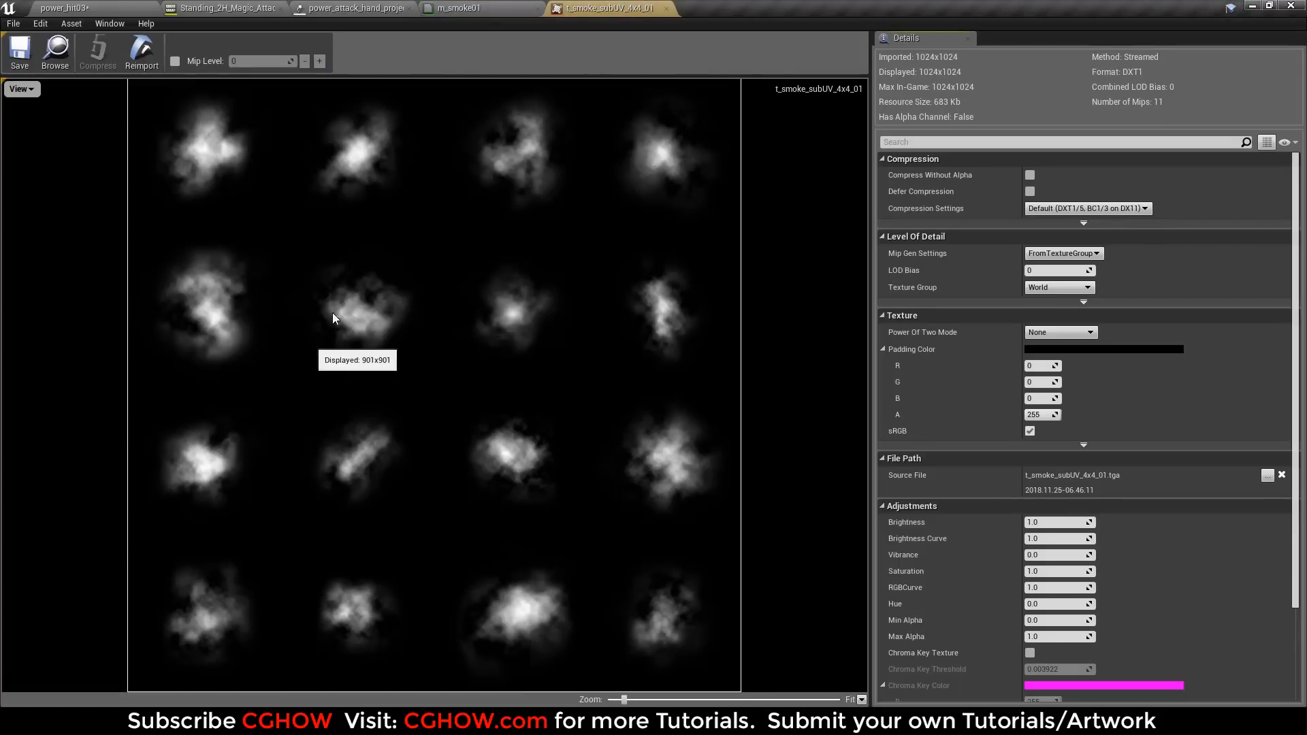
middle_click(585, 6)
middle_click(495, 15)
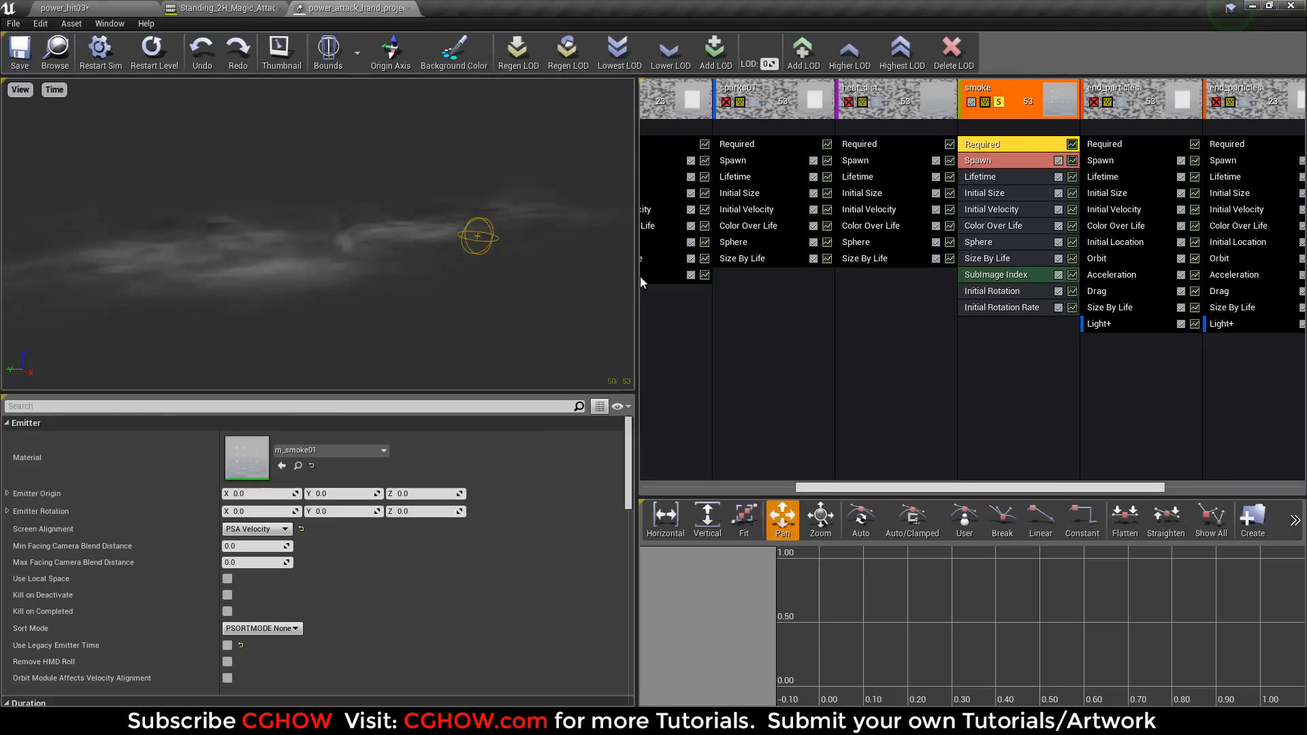
drag(942, 492, 1096, 493)
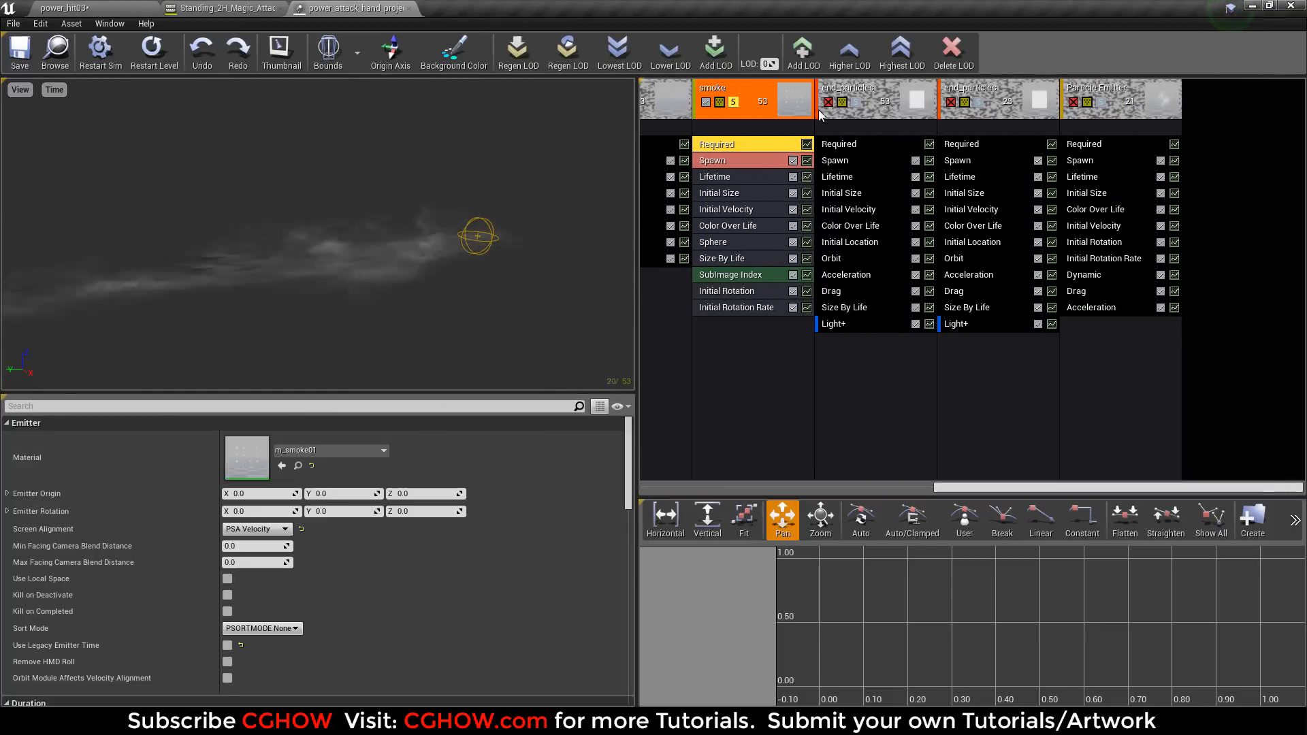
click(734, 102)
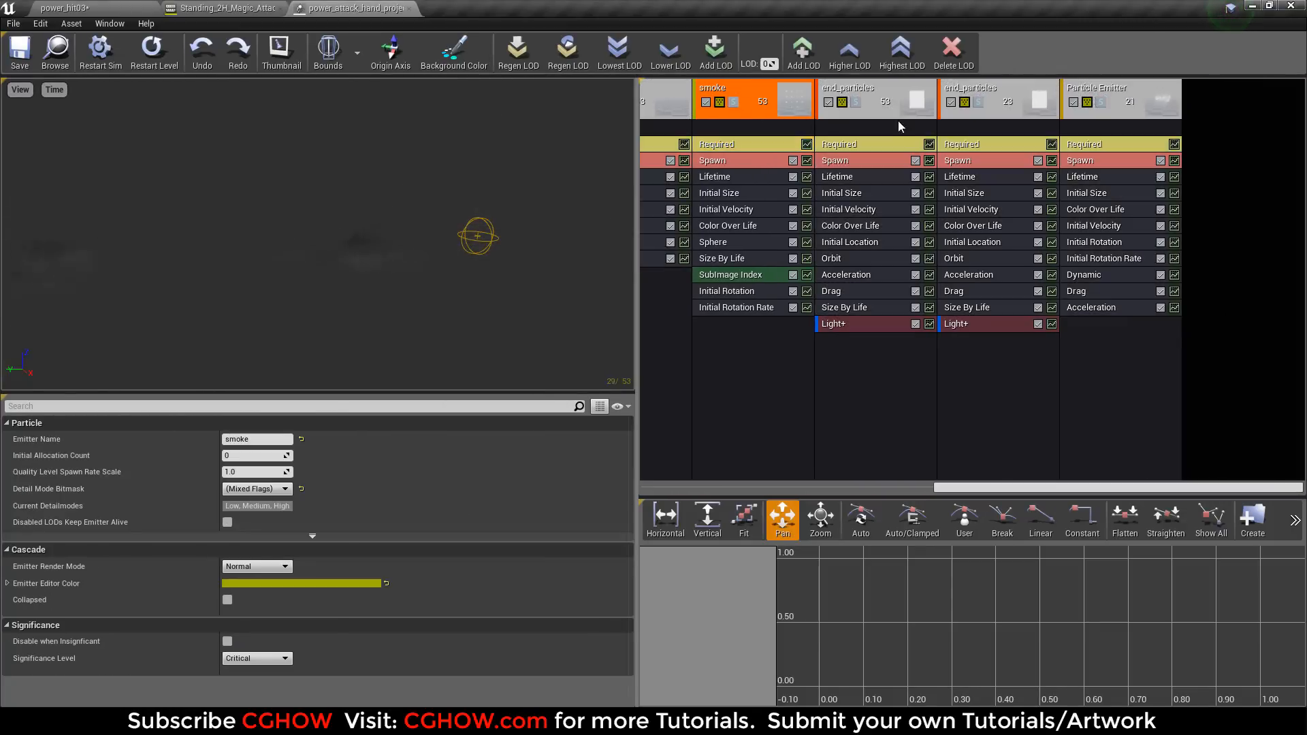
Solo the two end_particles emitters in turn, examining the Required, Light and Orbit modules of the first one.
click(856, 102)
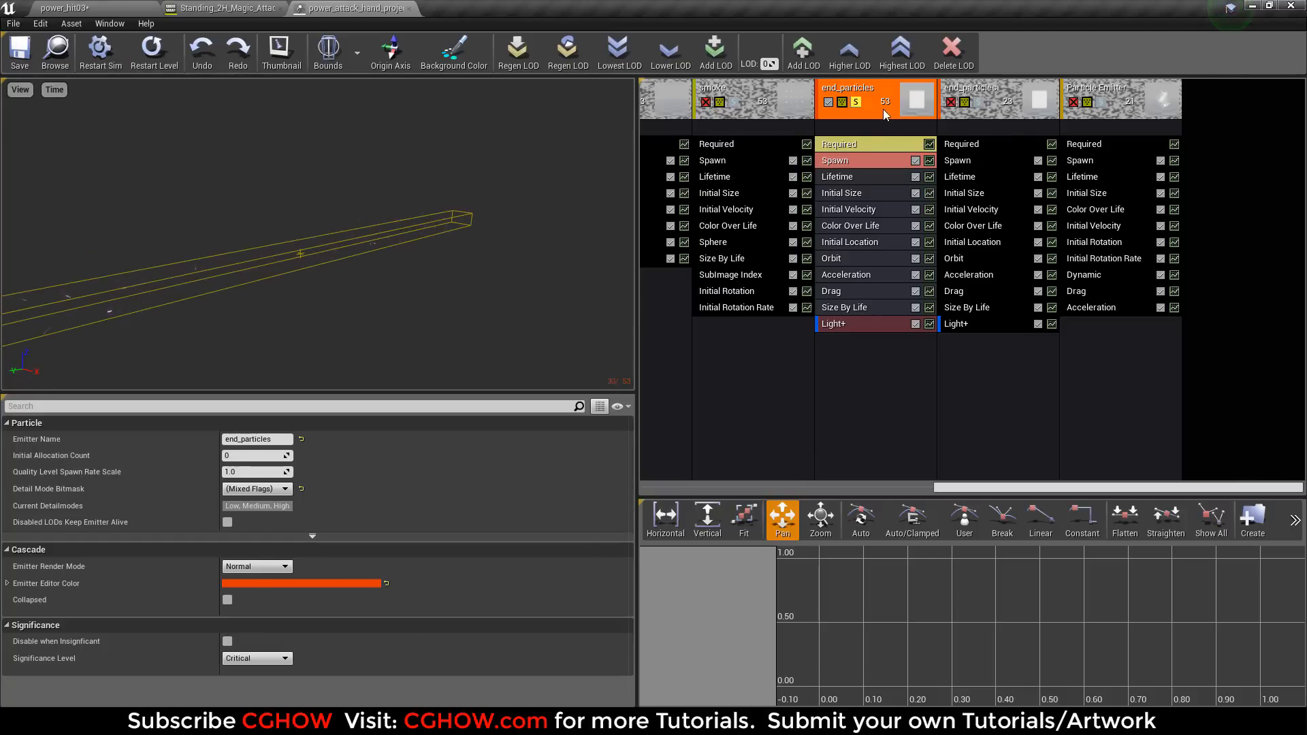
click(856, 145)
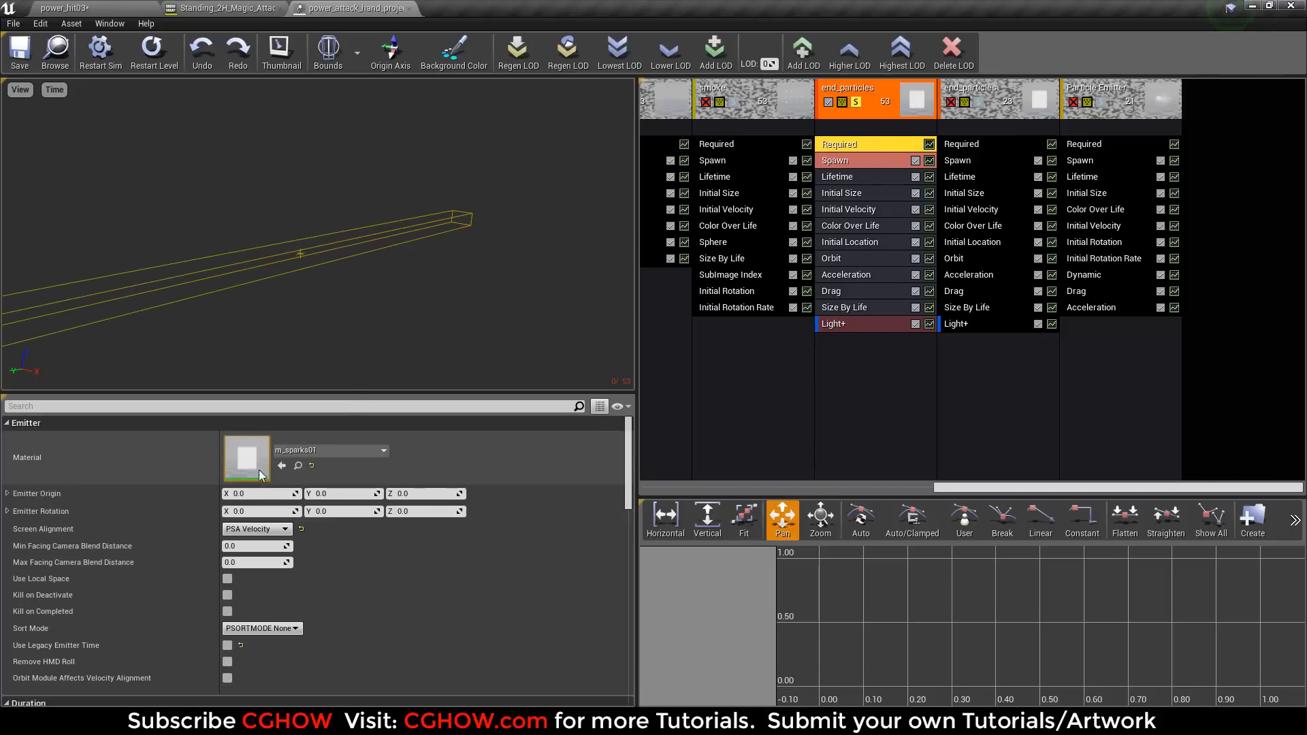
click(850, 324)
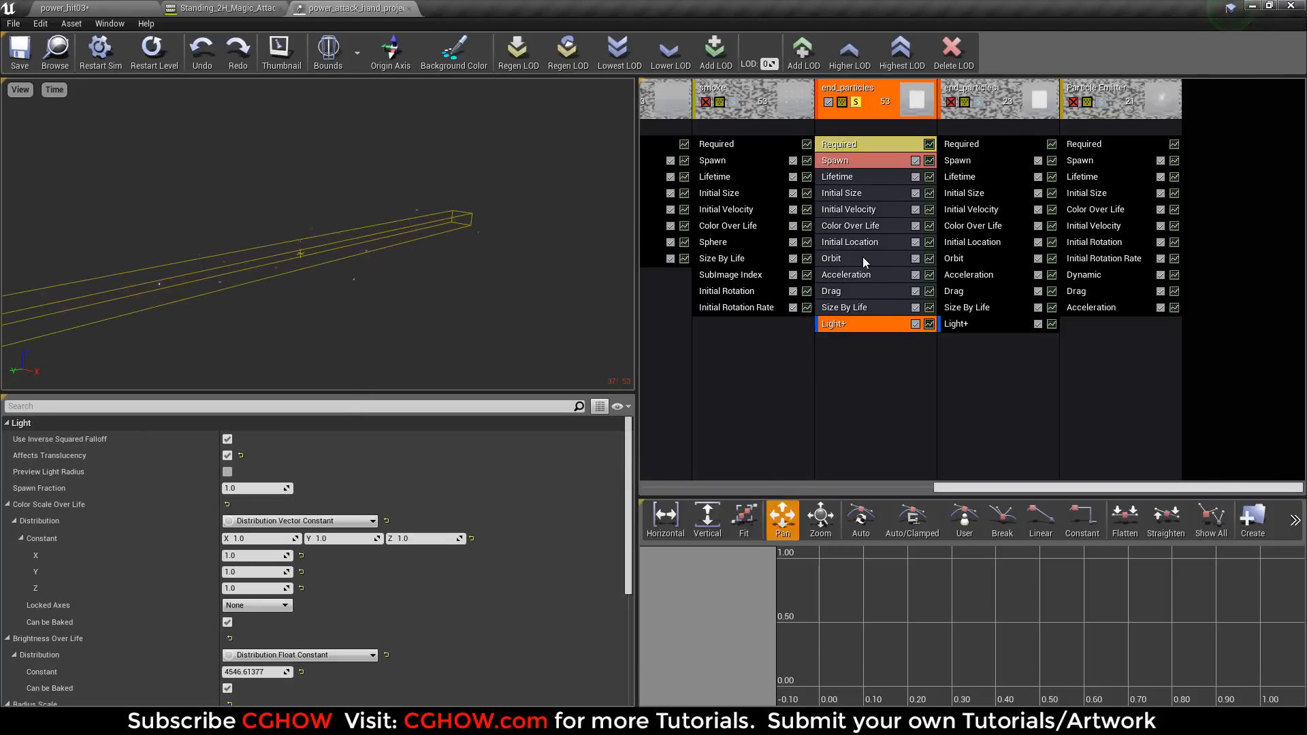
click(863, 257)
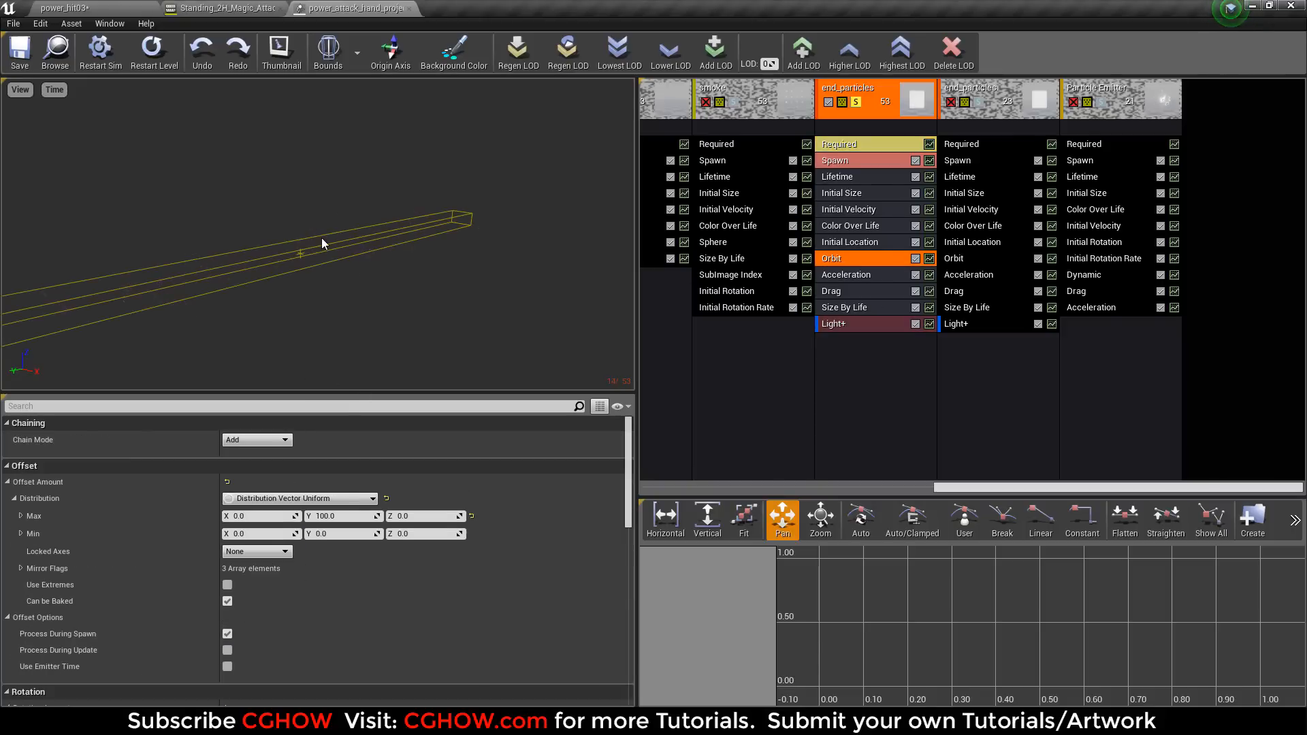
click(855, 103)
click(980, 102)
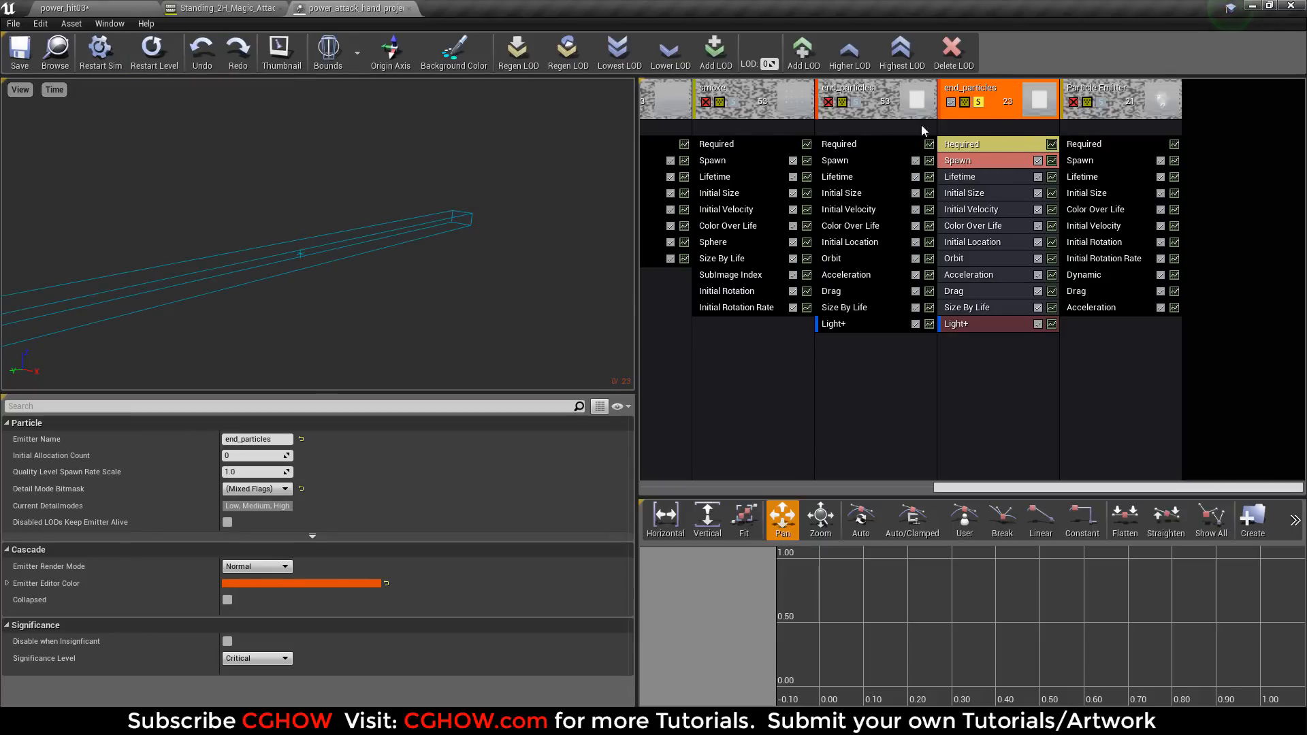
click(981, 102)
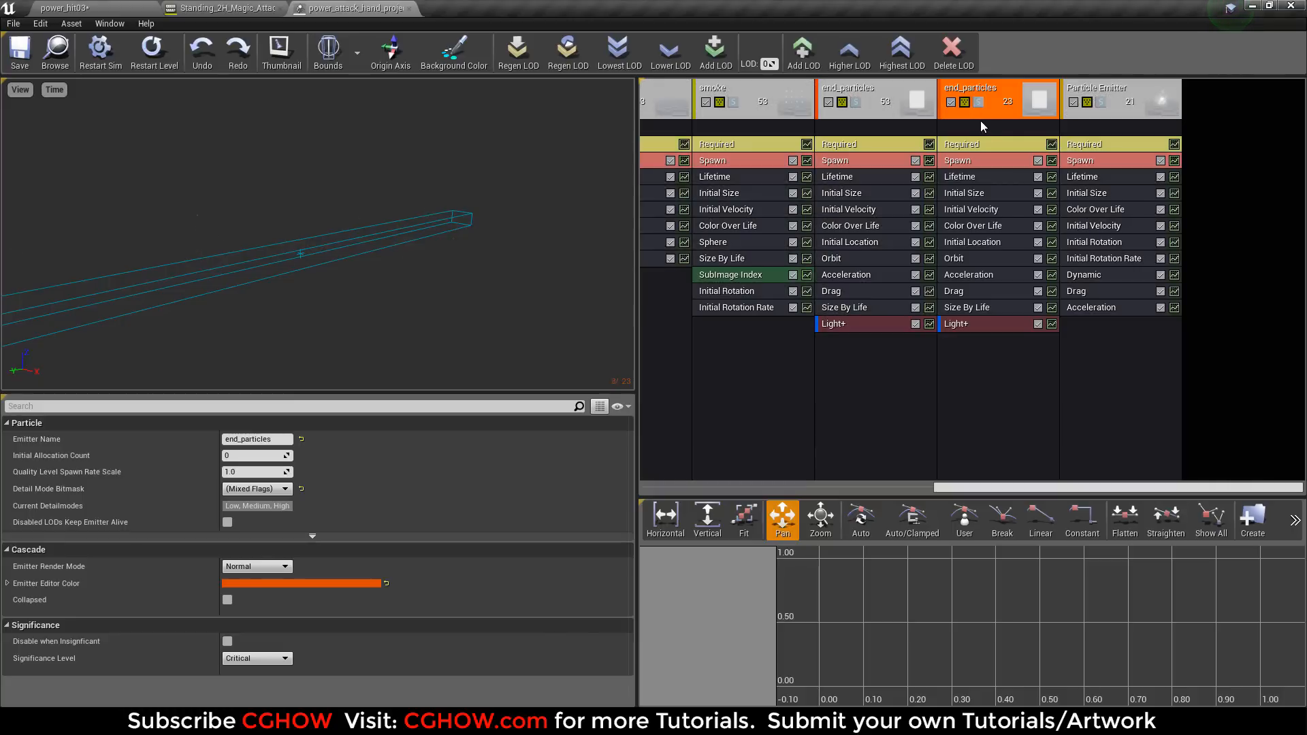
Solo the last Particle Emitter and rename it as fire.
click(1100, 102)
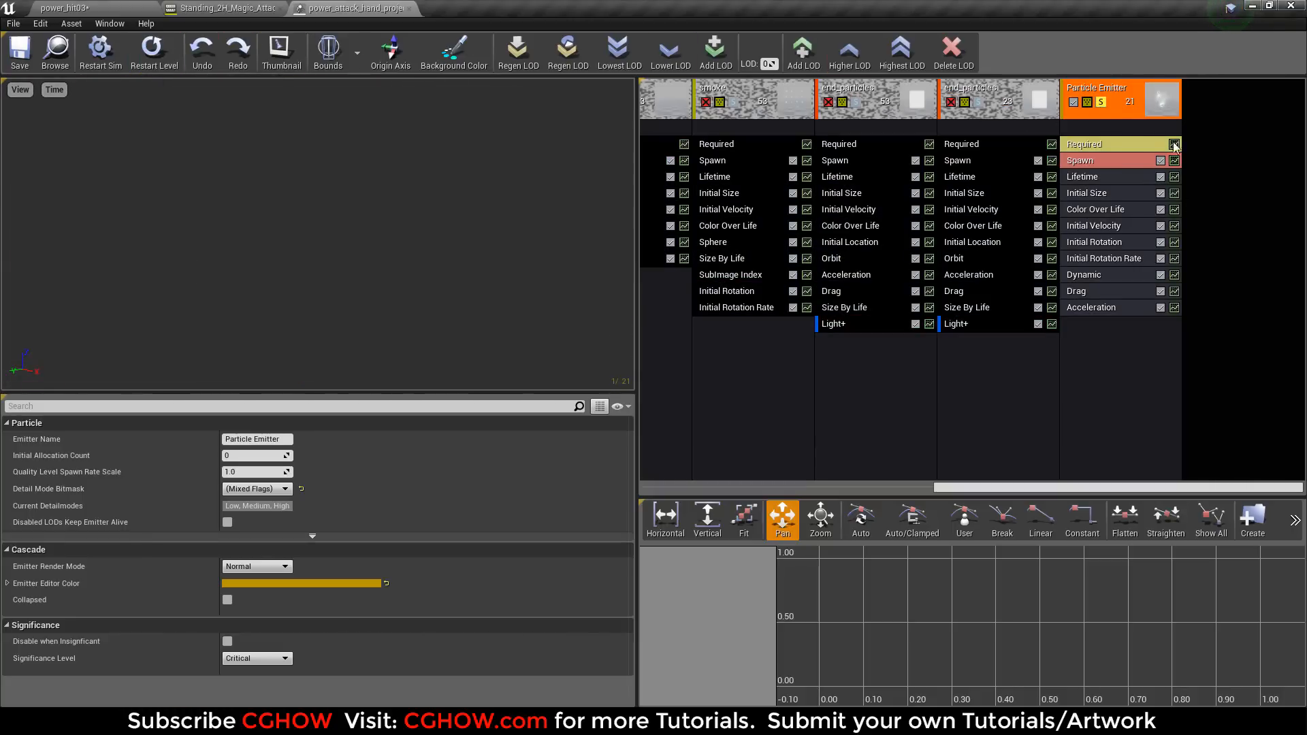
right_click(1122, 96)
mouse_move(1131, 101)
click(1082, 110)
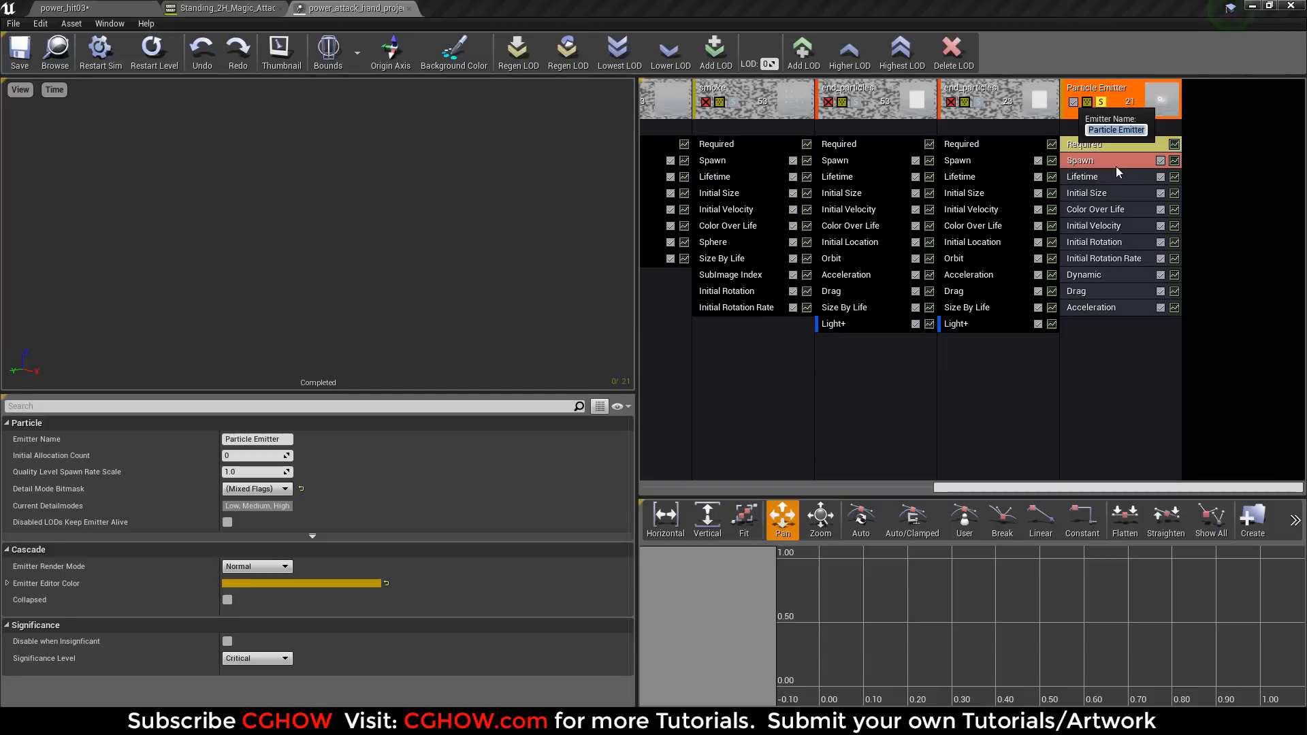
text(fire)
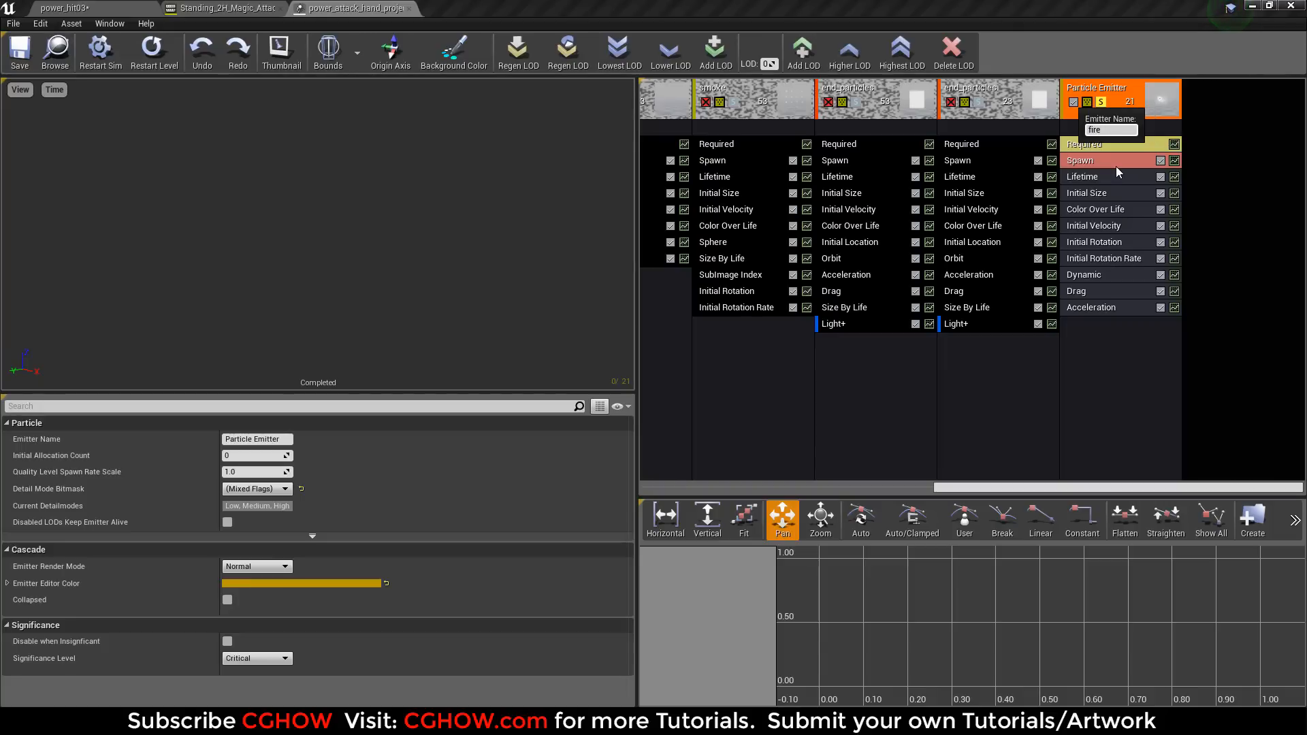
key(Return)
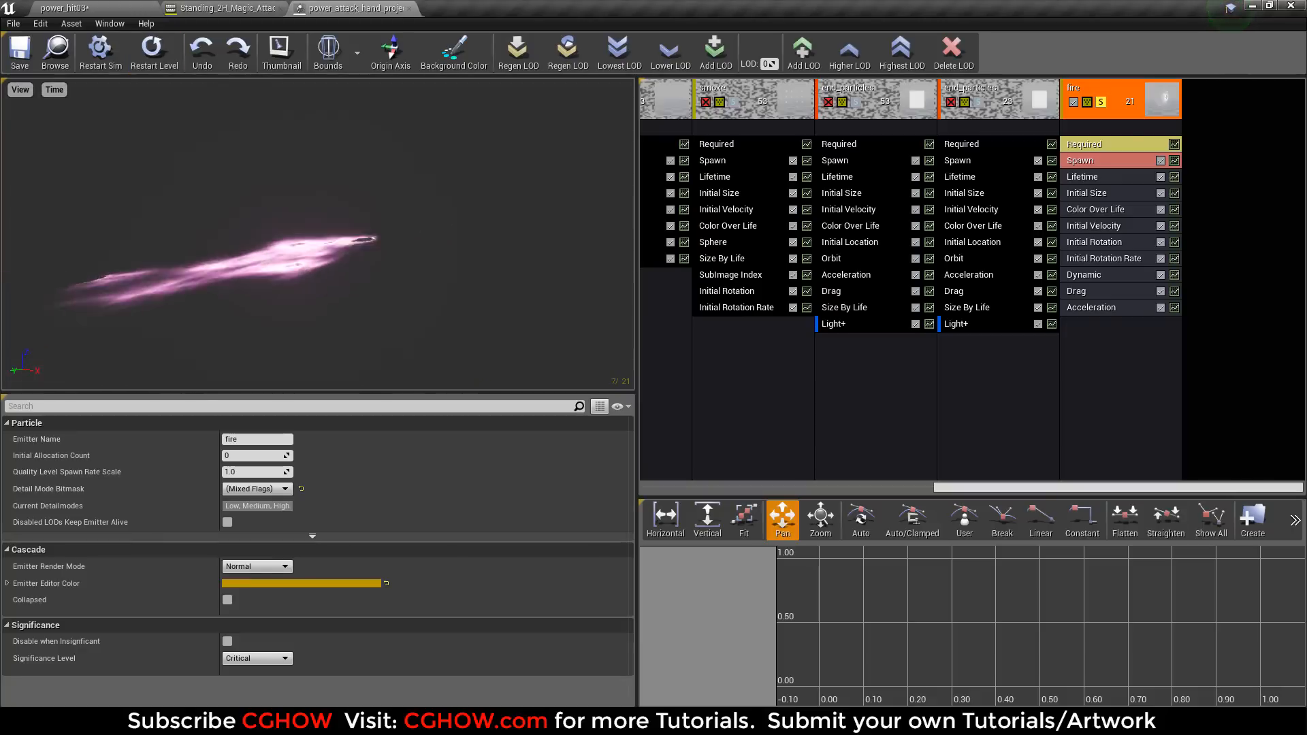
Restart the fire effect and open the m_glow03 material used by the fire emitter's Required module.
click(164, 66)
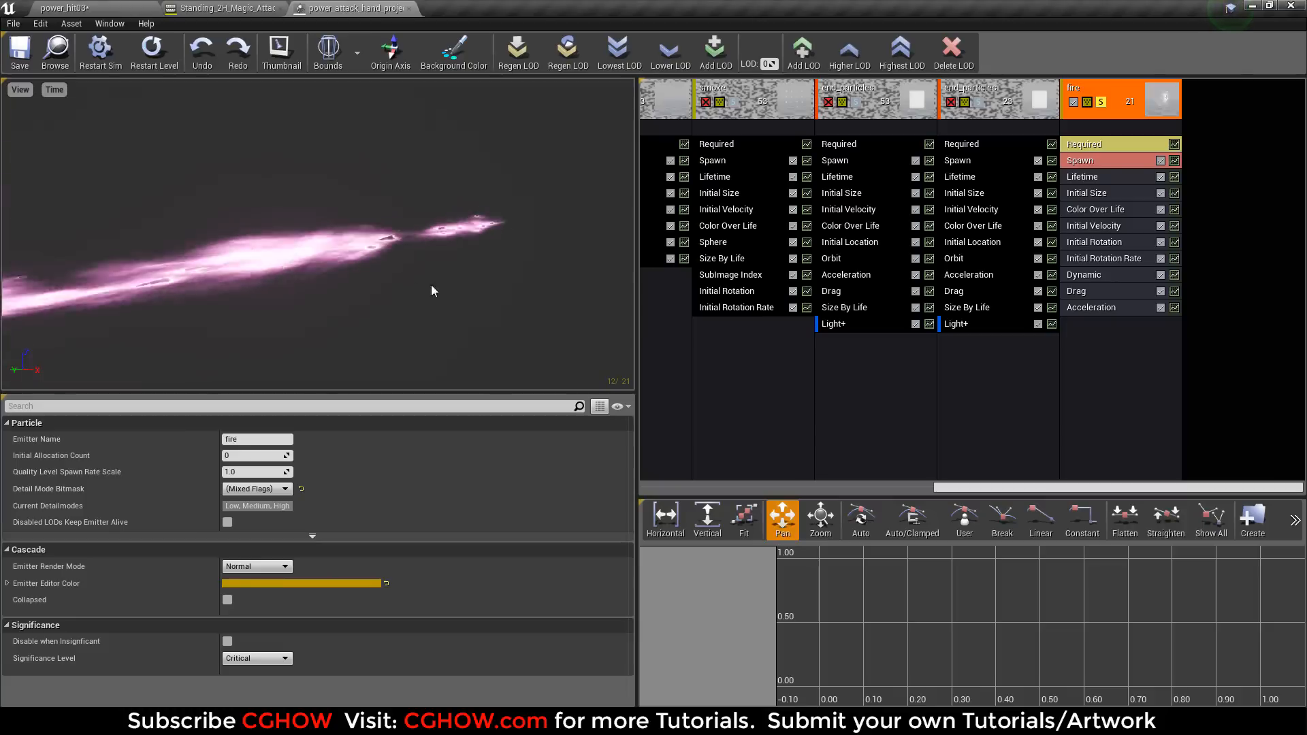
click(1120, 145)
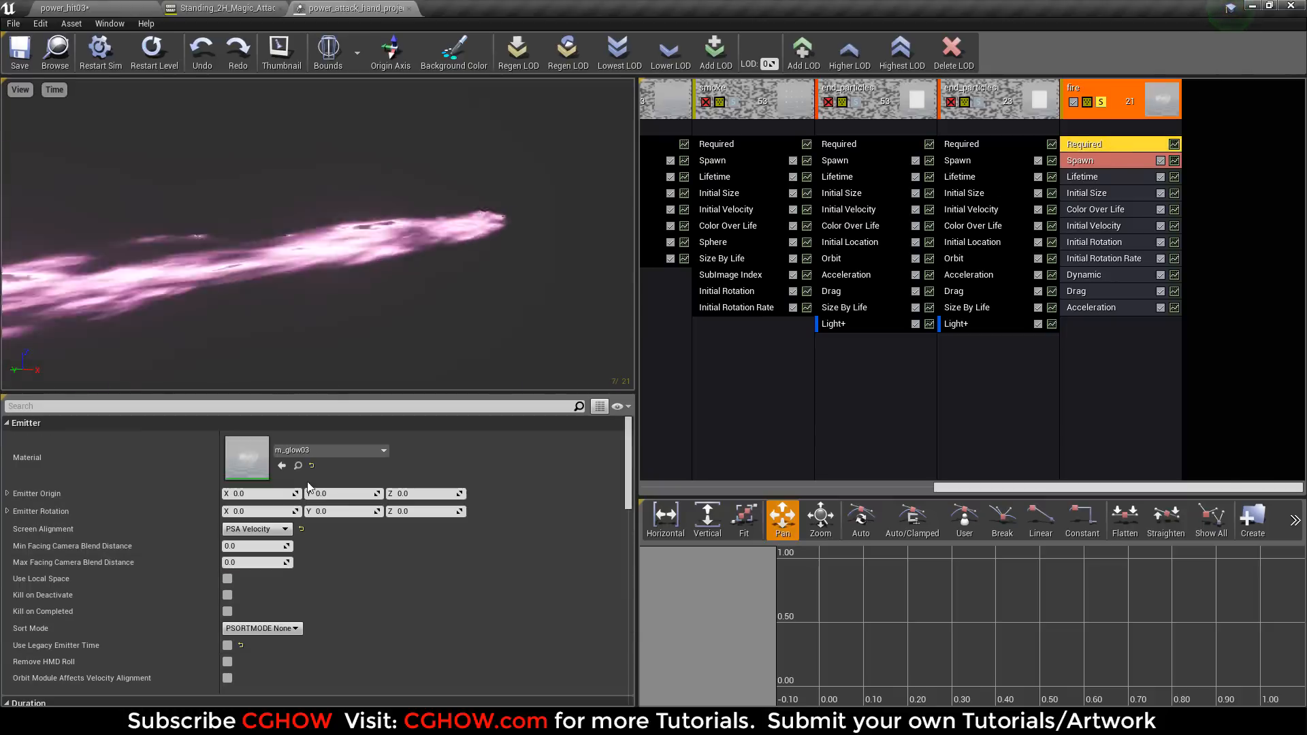
double_click(263, 430)
right_drag(434, 430, 830, 303)
scroll(793, 351, down, 3)
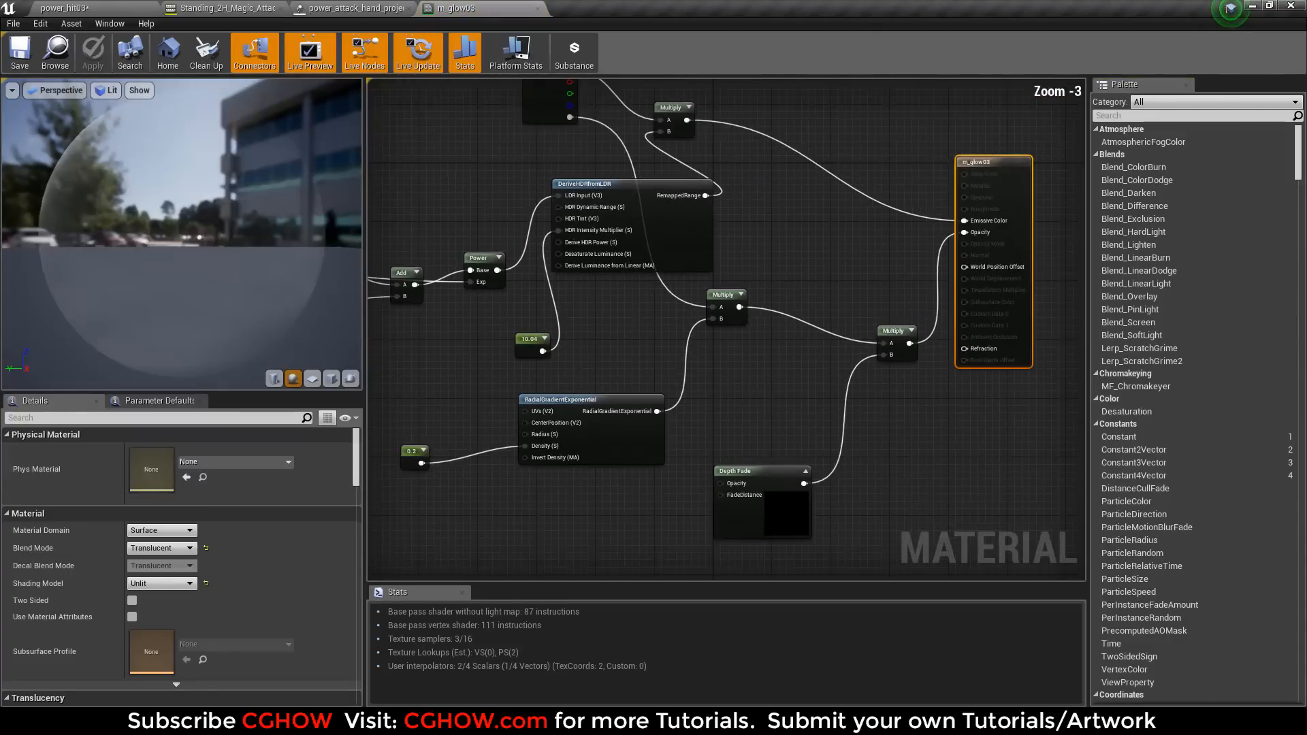
Examine the two t_noise01 Texture Sample nodes in the m_glow03 graph and preview the material on a cube.
right_drag(613, 320, 794, 326)
right_drag(447, 272, 634, 303)
click(598, 279)
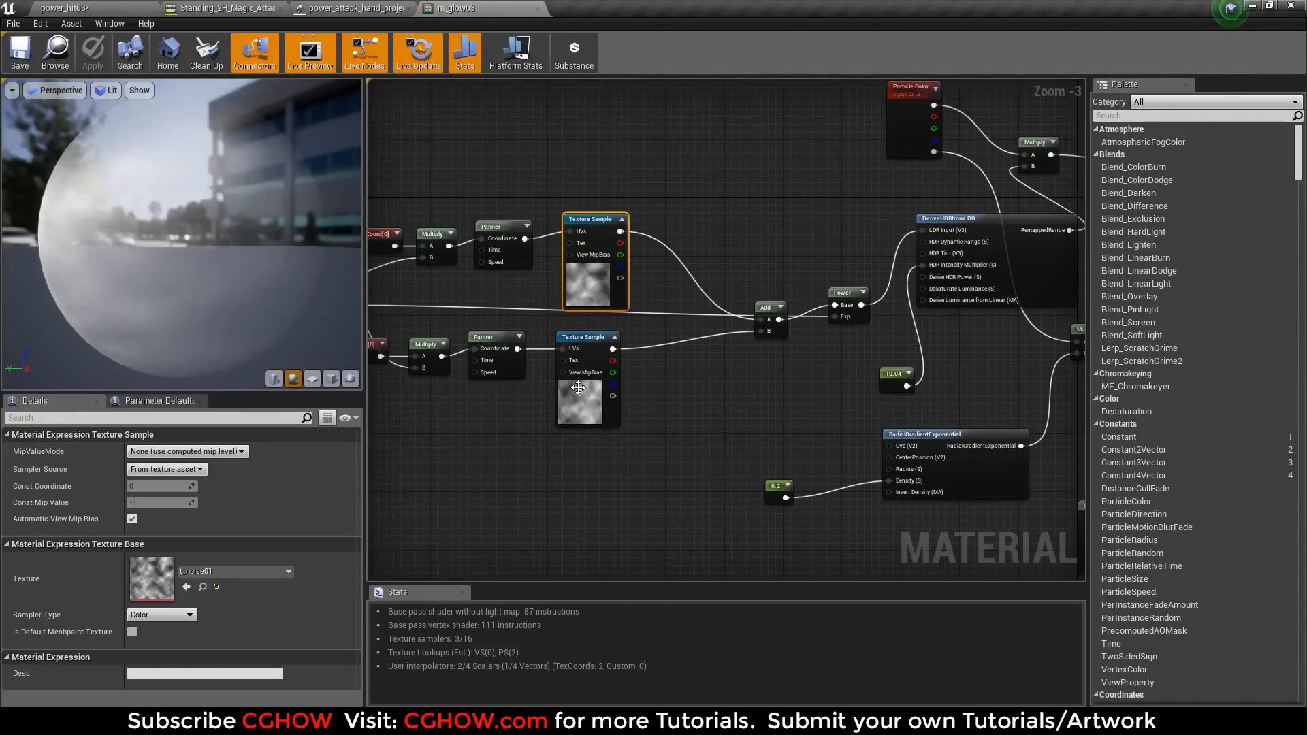
click(582, 398)
right_drag(532, 280, 559, 366)
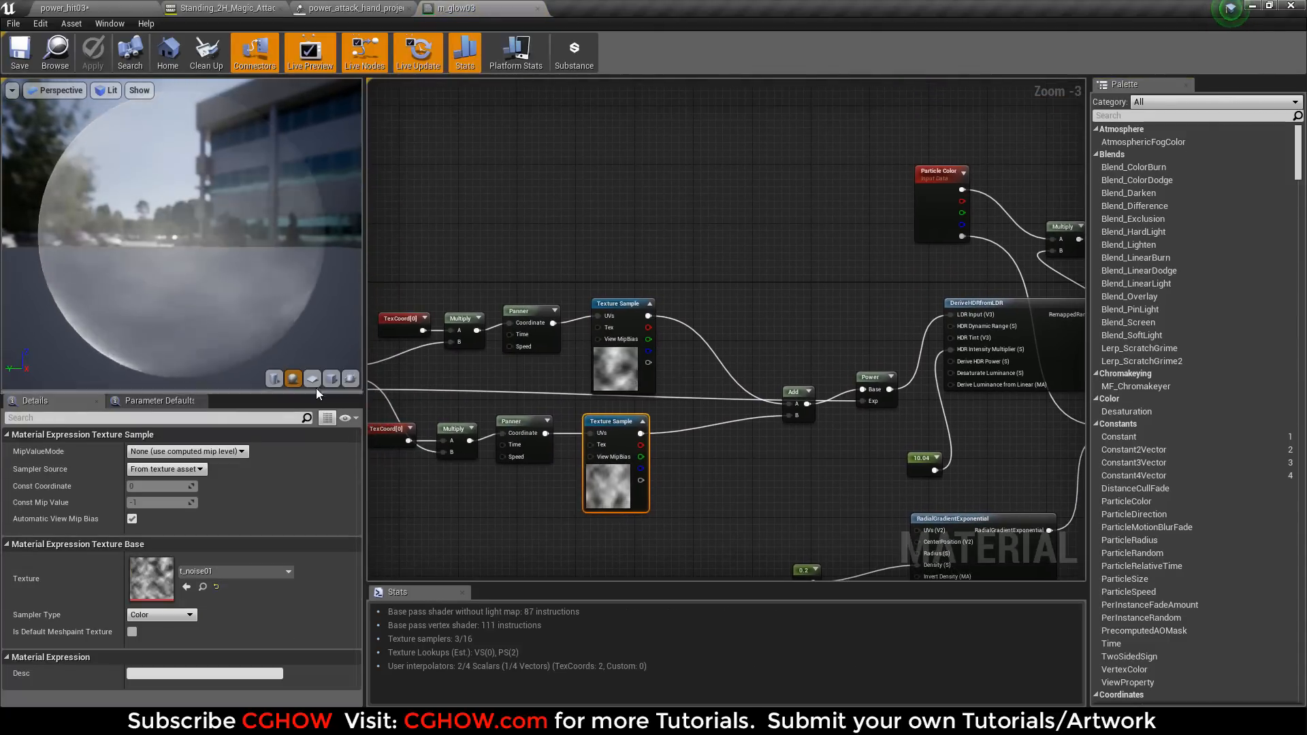
click(332, 379)
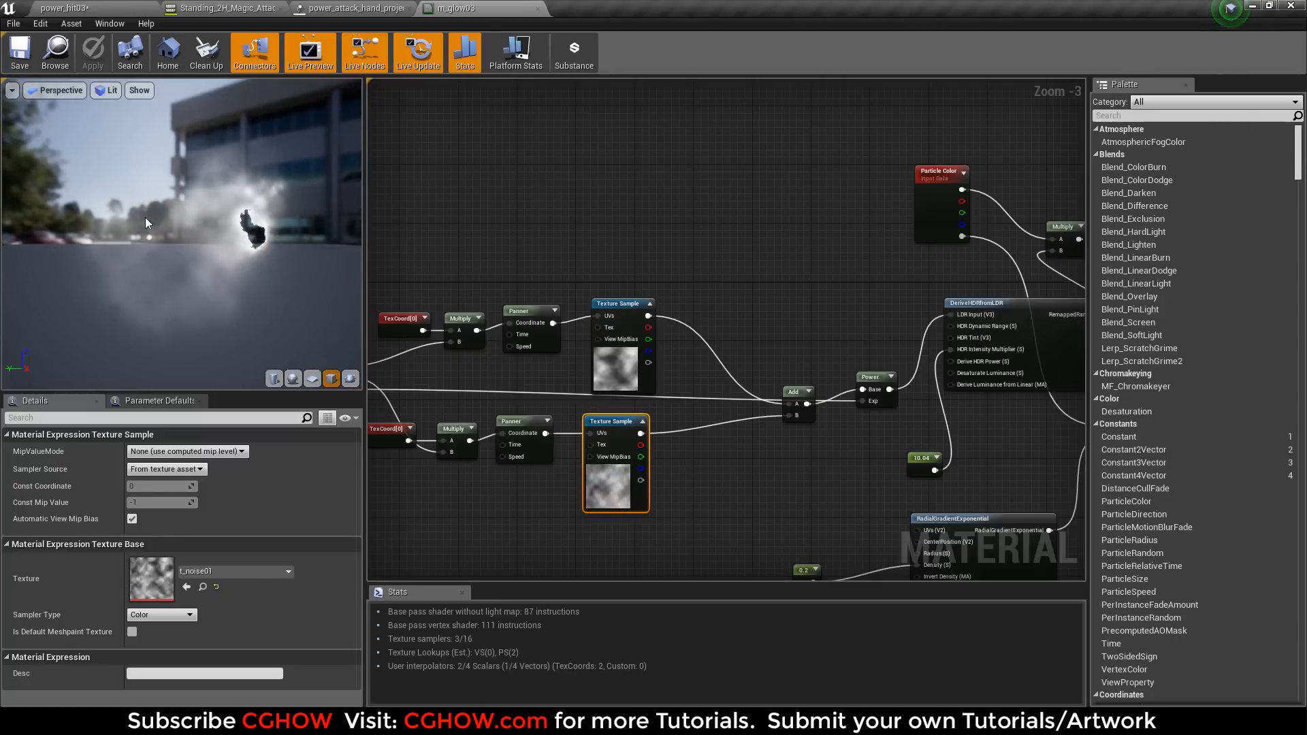
Try a value of about 128.1 for the constant feeding DeriveHDRfromLDR's HDR Intensity Multiplier, and undo the change.
right_drag(900, 384, 657, 344)
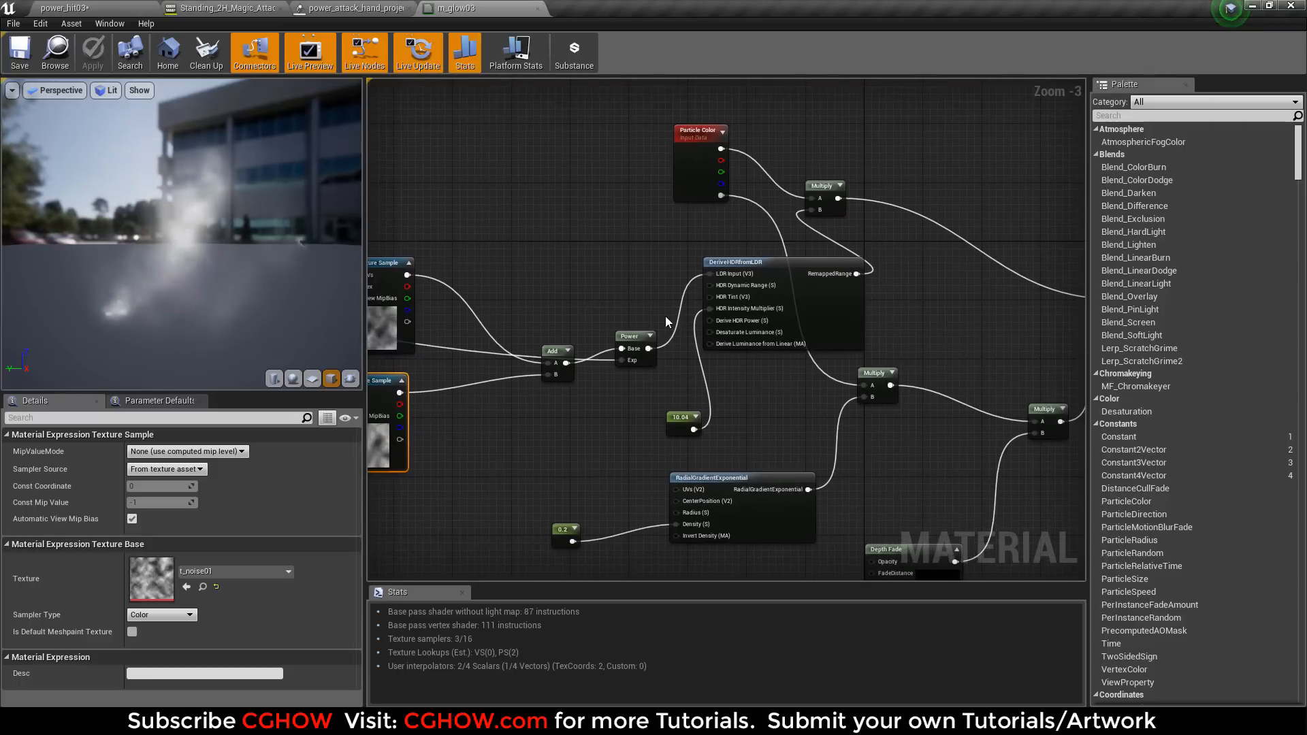
scroll(665, 314, up, 3)
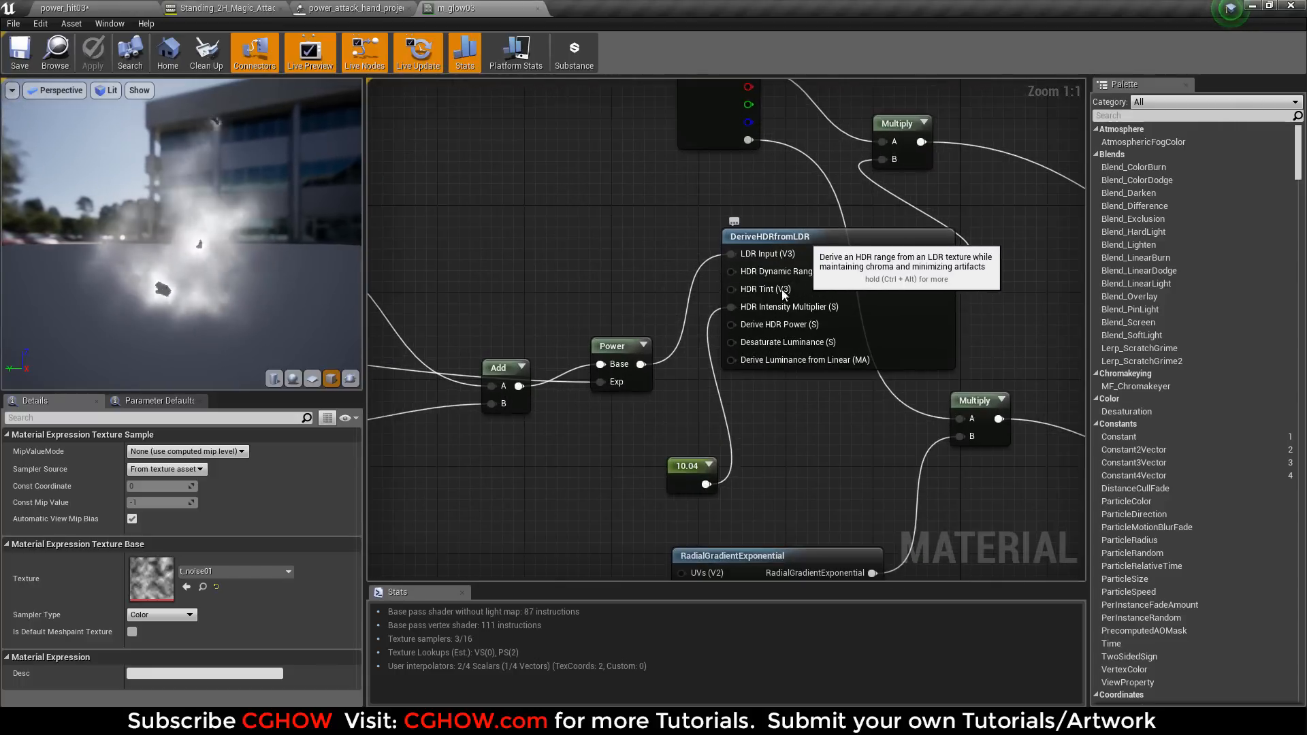
click(688, 467)
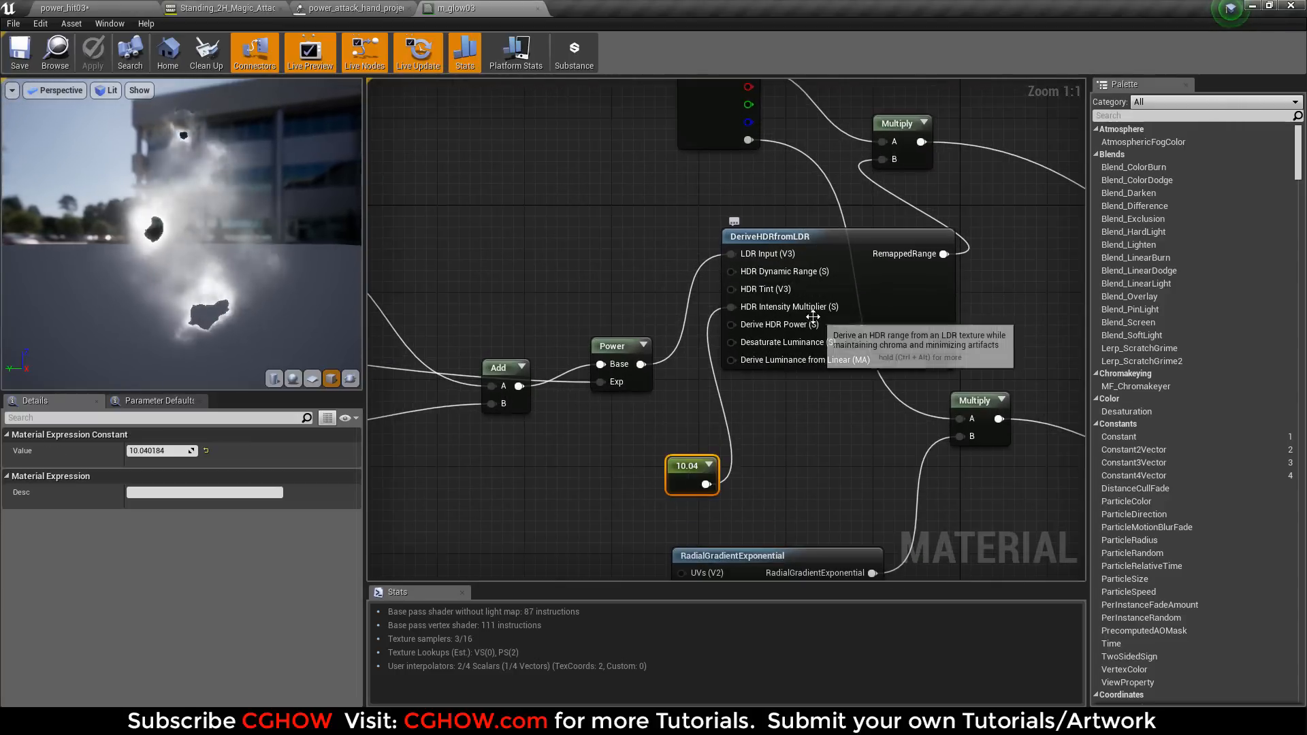
drag(166, 450, 171, 452)
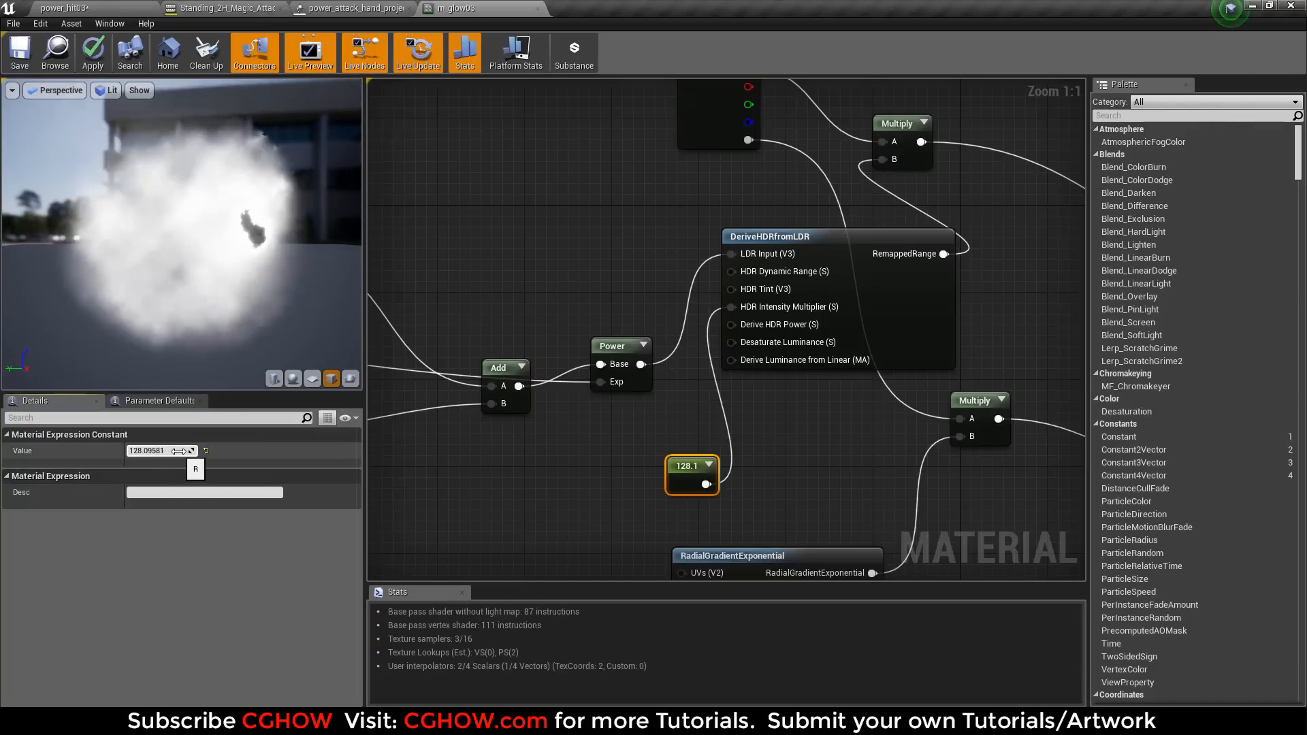
key(ctrl+z)
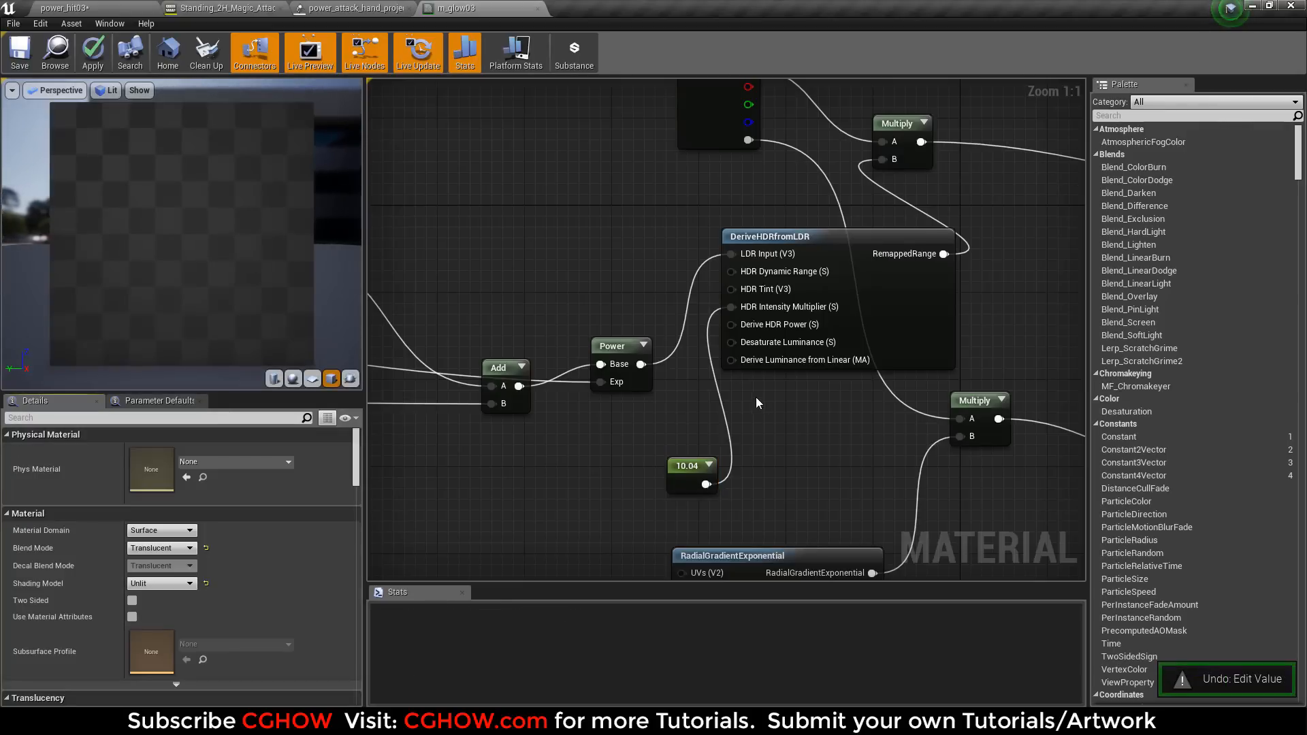
Inspect the speed settings of the two Panner nodes that drive the noise Texture Samples.
scroll(589, 370, down, 4)
scroll(763, 354, up, 3)
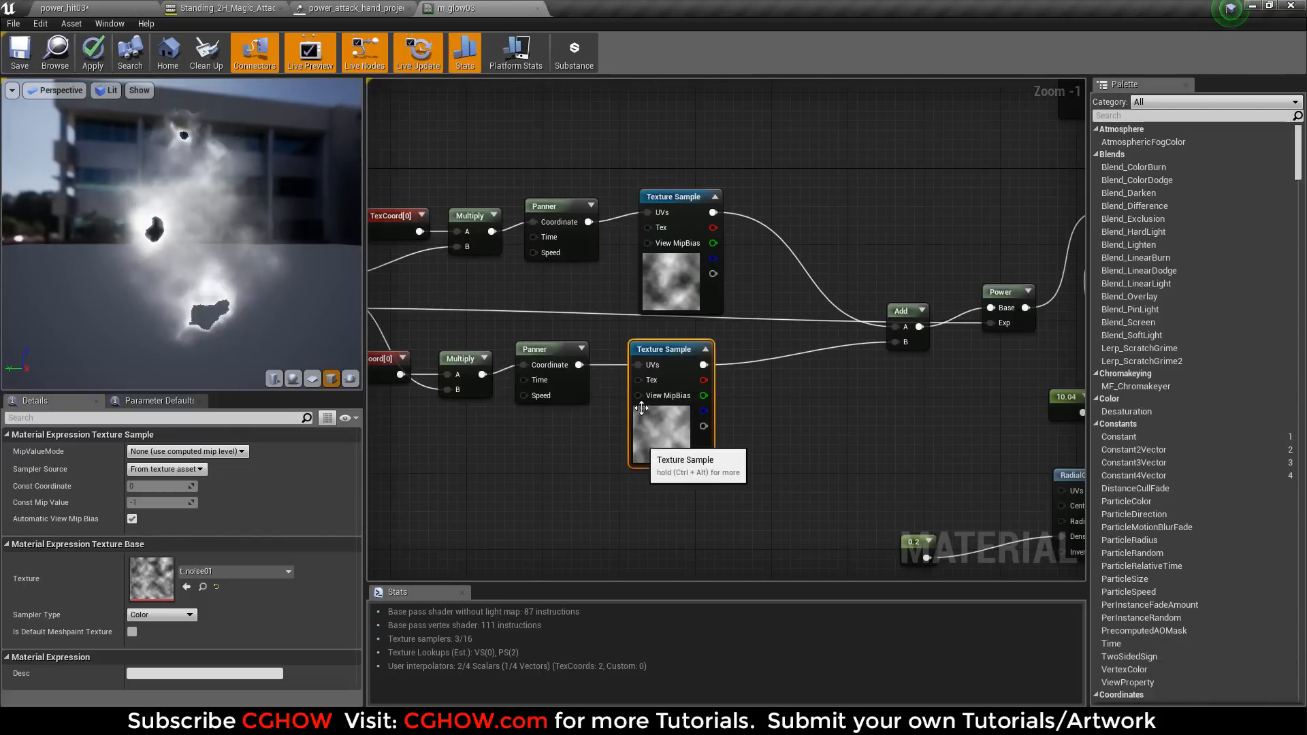
right_drag(606, 313, 698, 333)
click(648, 235)
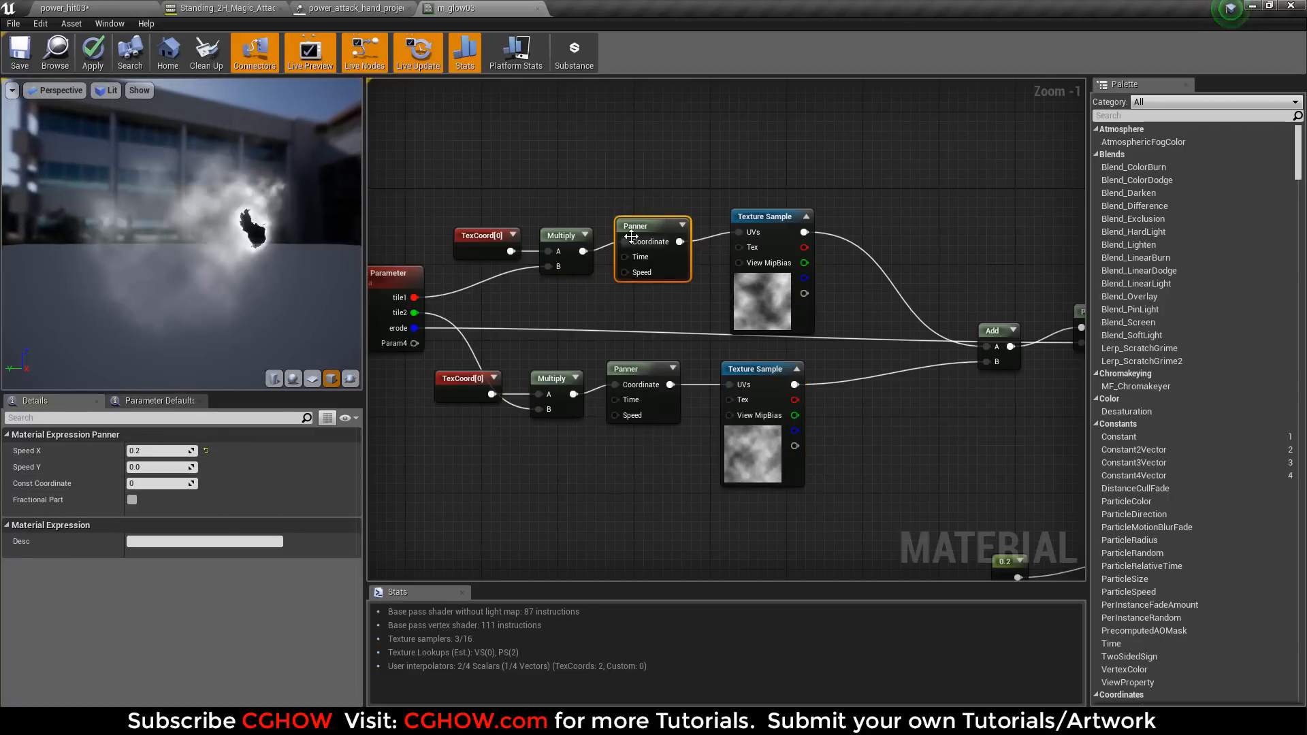
click(633, 369)
right_drag(724, 305, 447, 313)
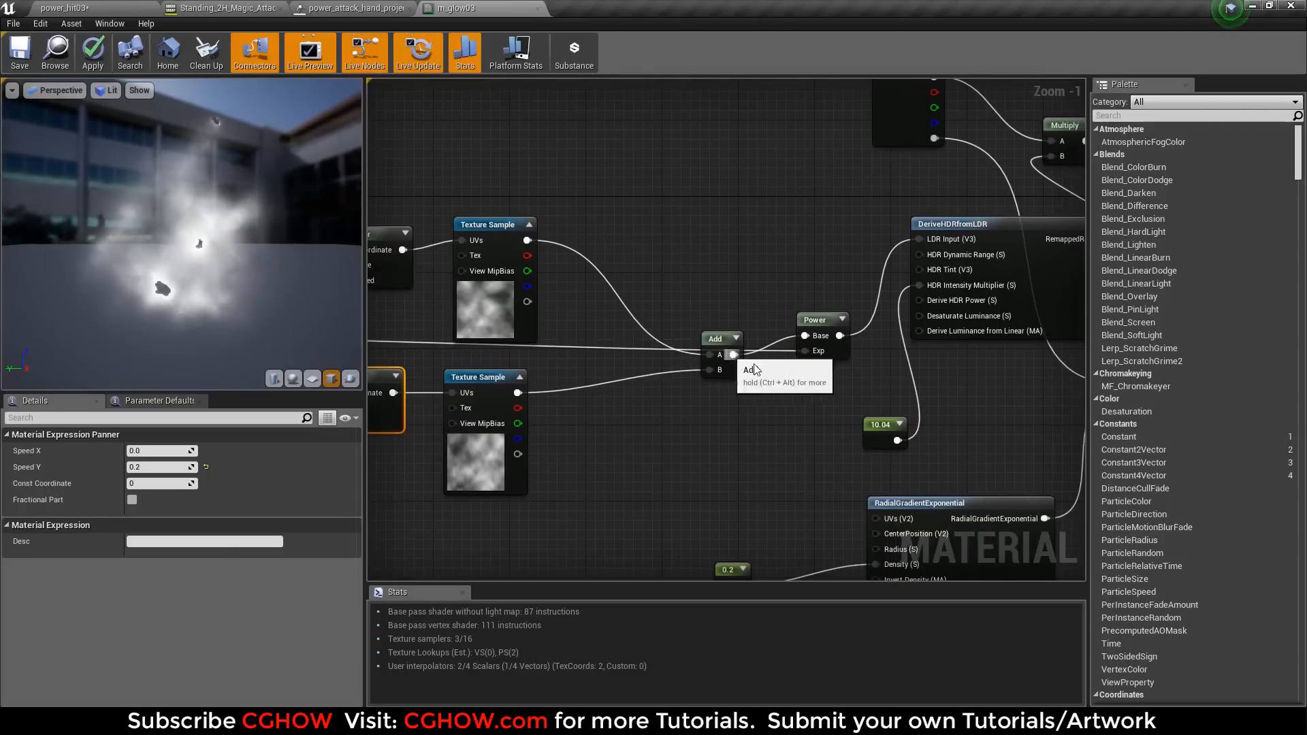
Follow the opacity branch of the graph and inspect its RadialGradientExponential and Depth Fade nodes.
right_drag(783, 371, 477, 226)
right_drag(567, 361, 553, 369)
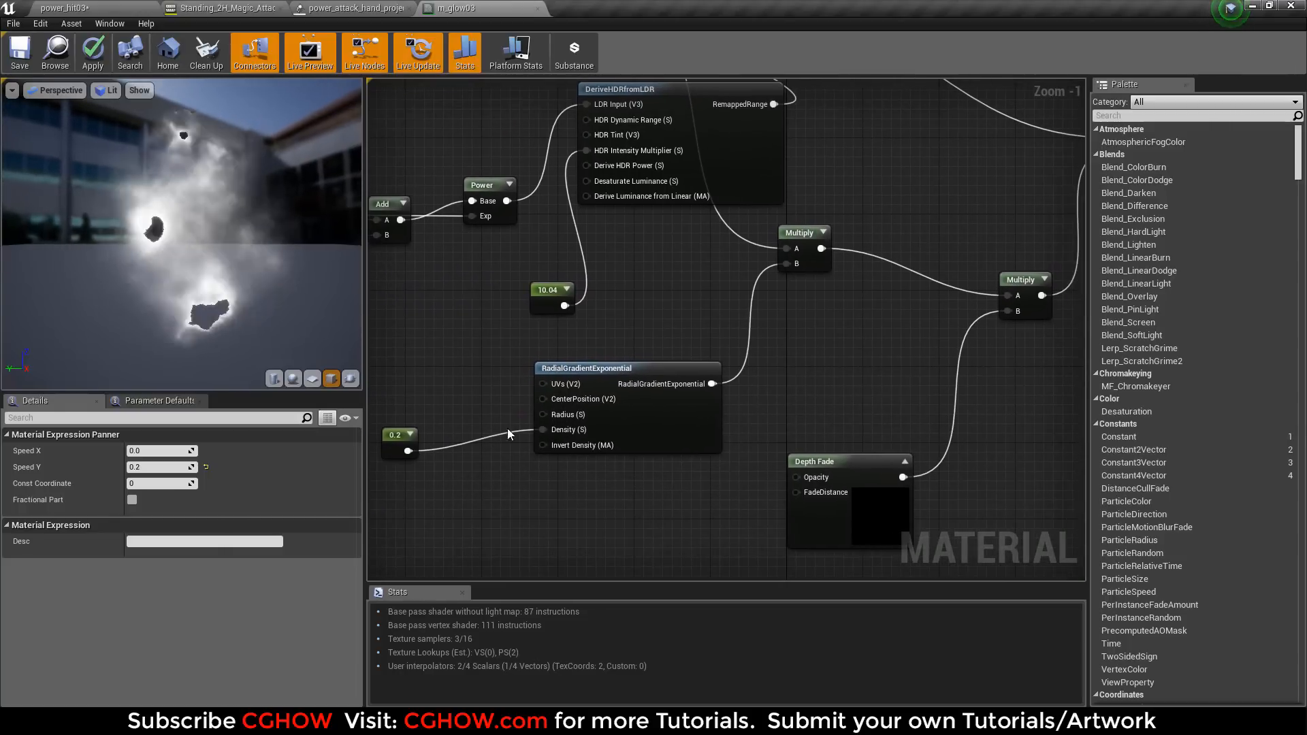
click(553, 368)
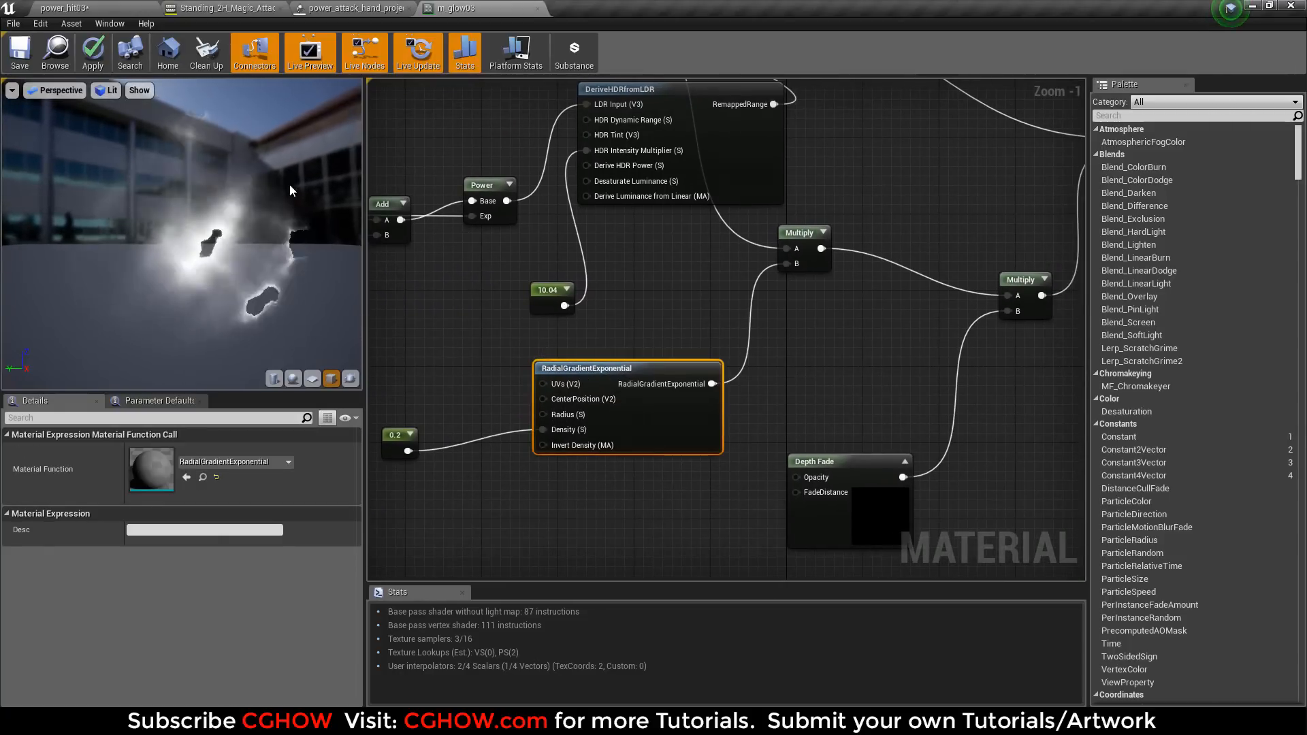
right_drag(754, 286, 474, 274)
click(579, 477)
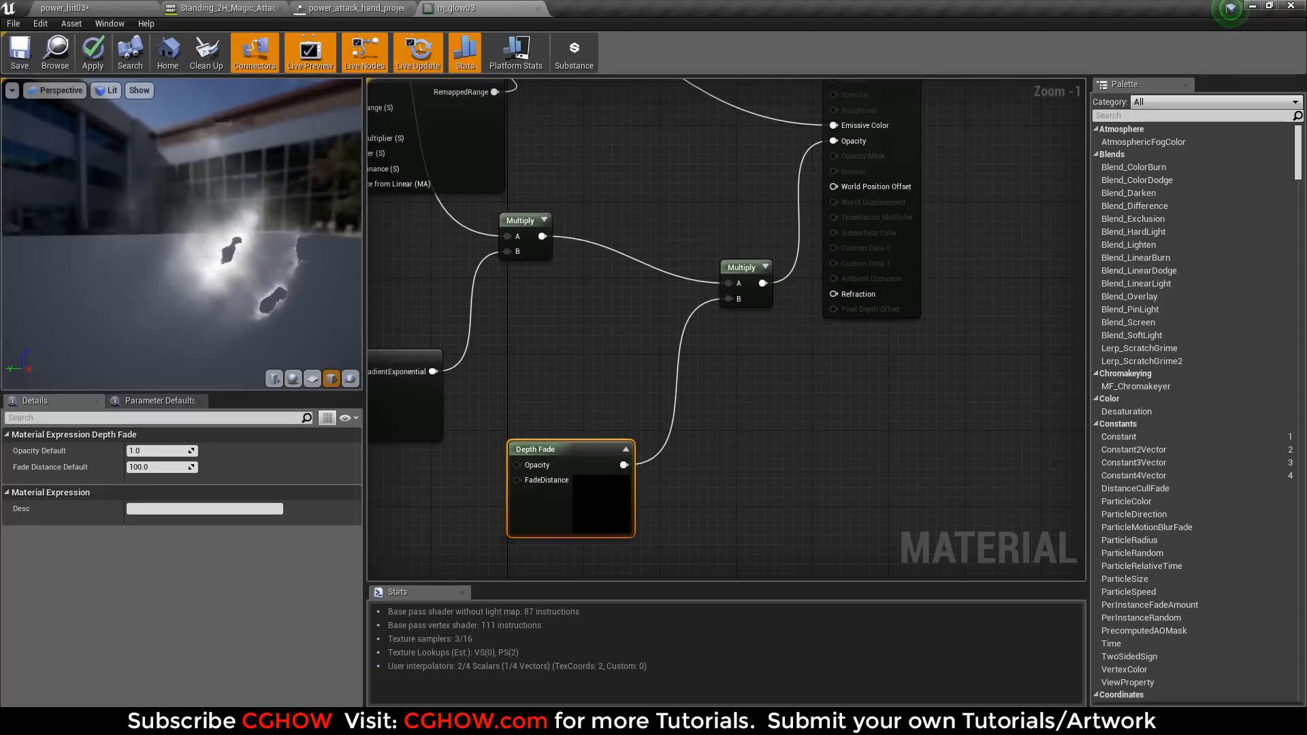
Close the m_glow03 material without applying changes and end the solo of the fire emitter.
click(538, 8)
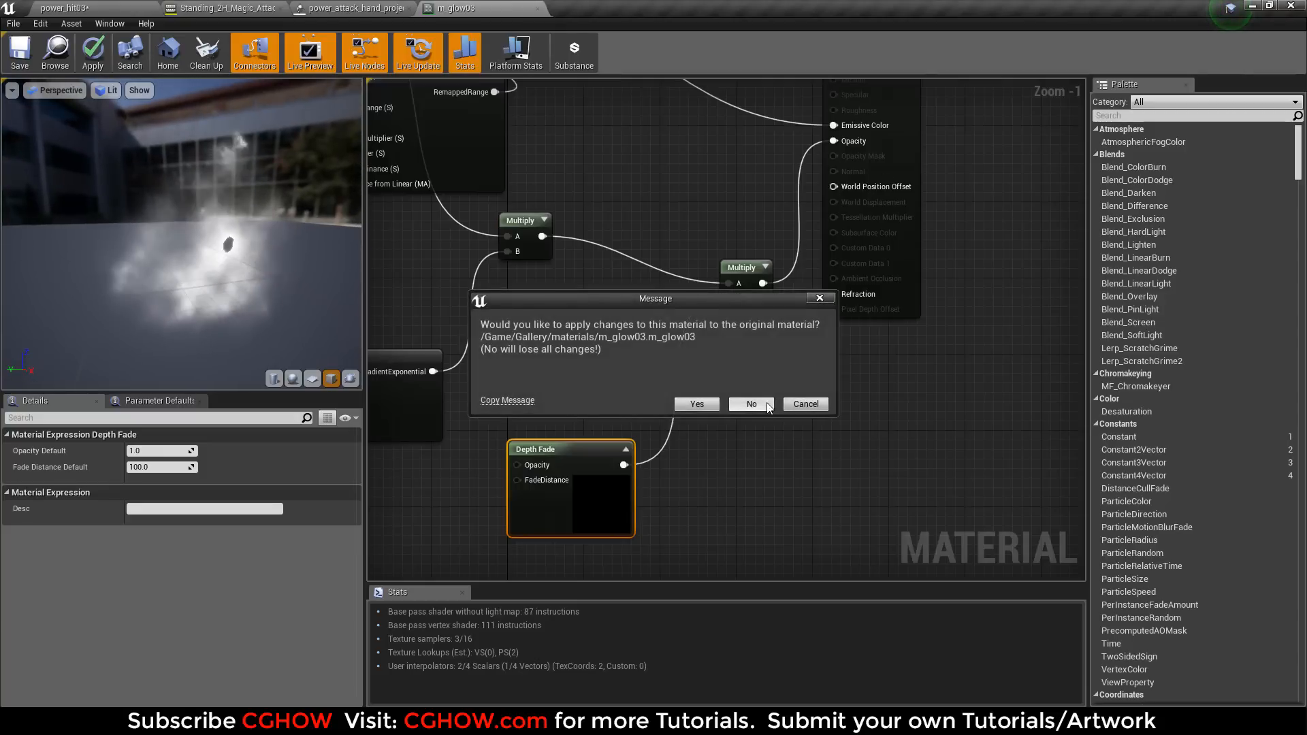
click(749, 403)
click(1100, 102)
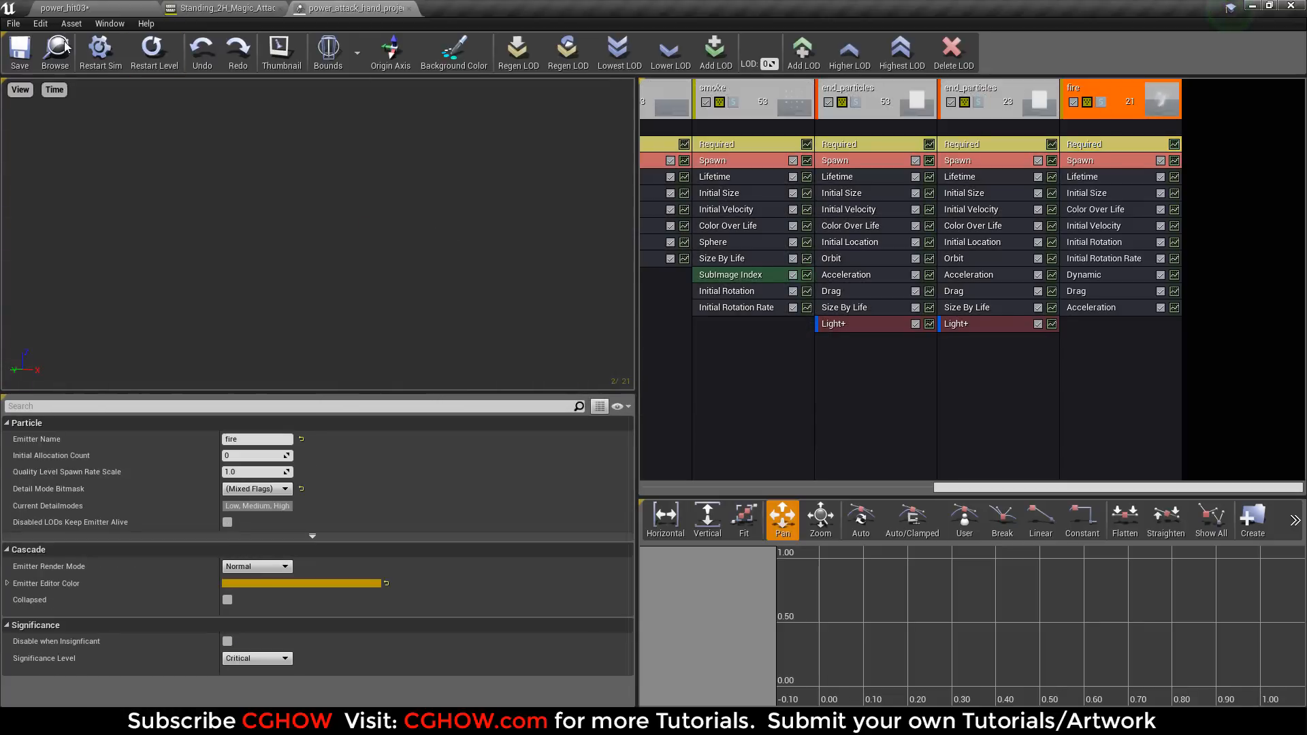
Open the p_glow01 particle system from its notify in the Standing_2H_Magic_Attack composite and compare it with the hand projectile system.
click(219, 7)
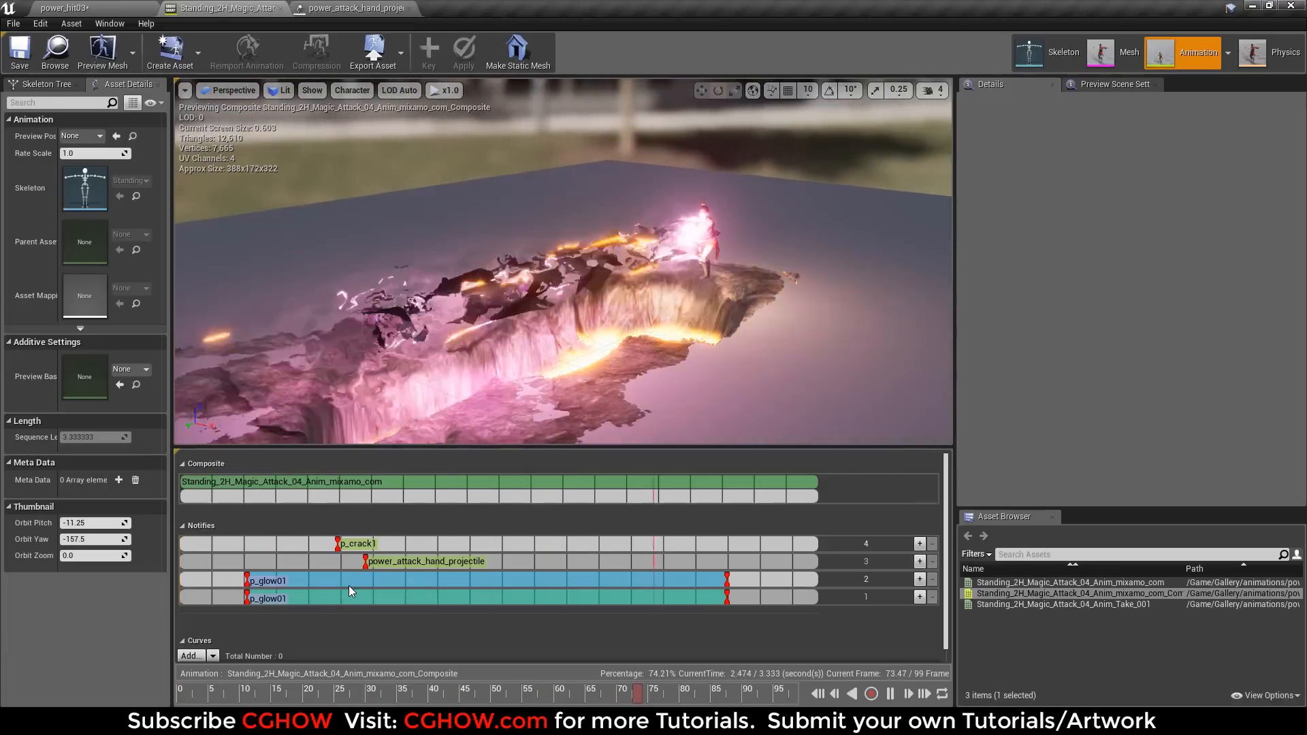
click(353, 582)
double_click(1098, 179)
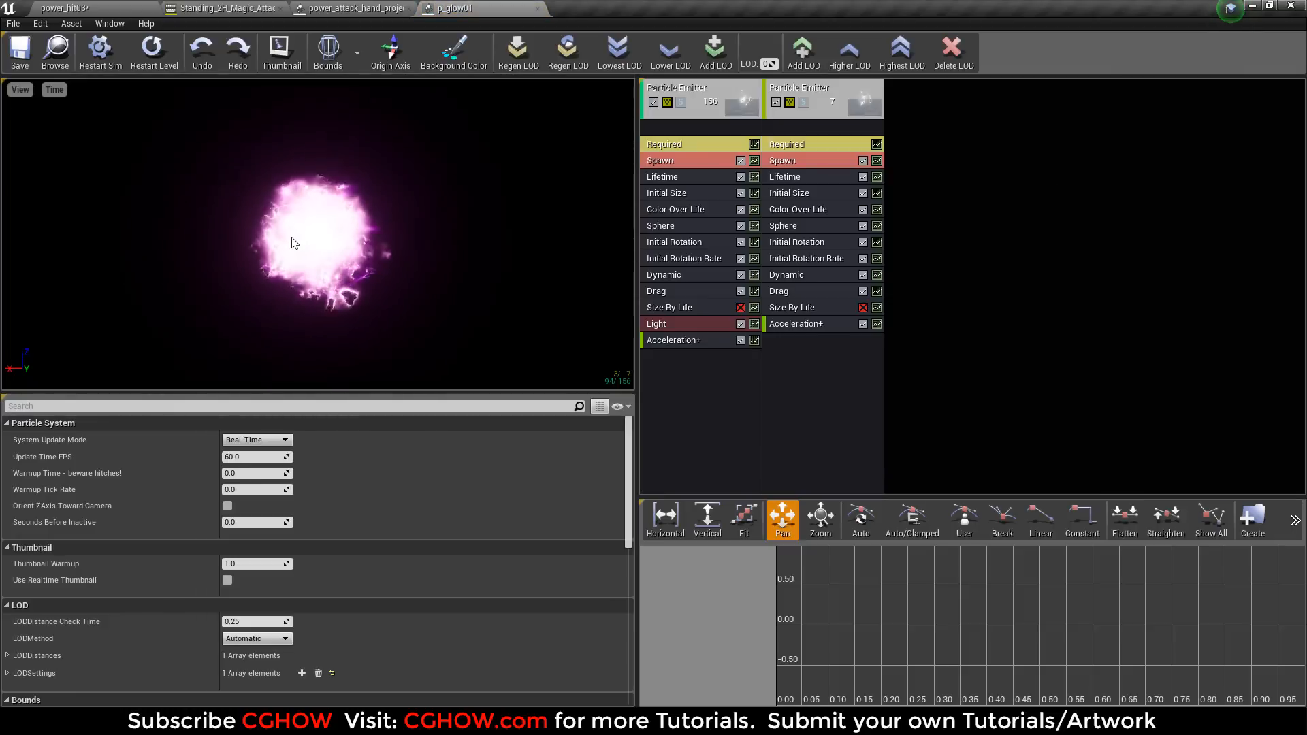
click(354, 8)
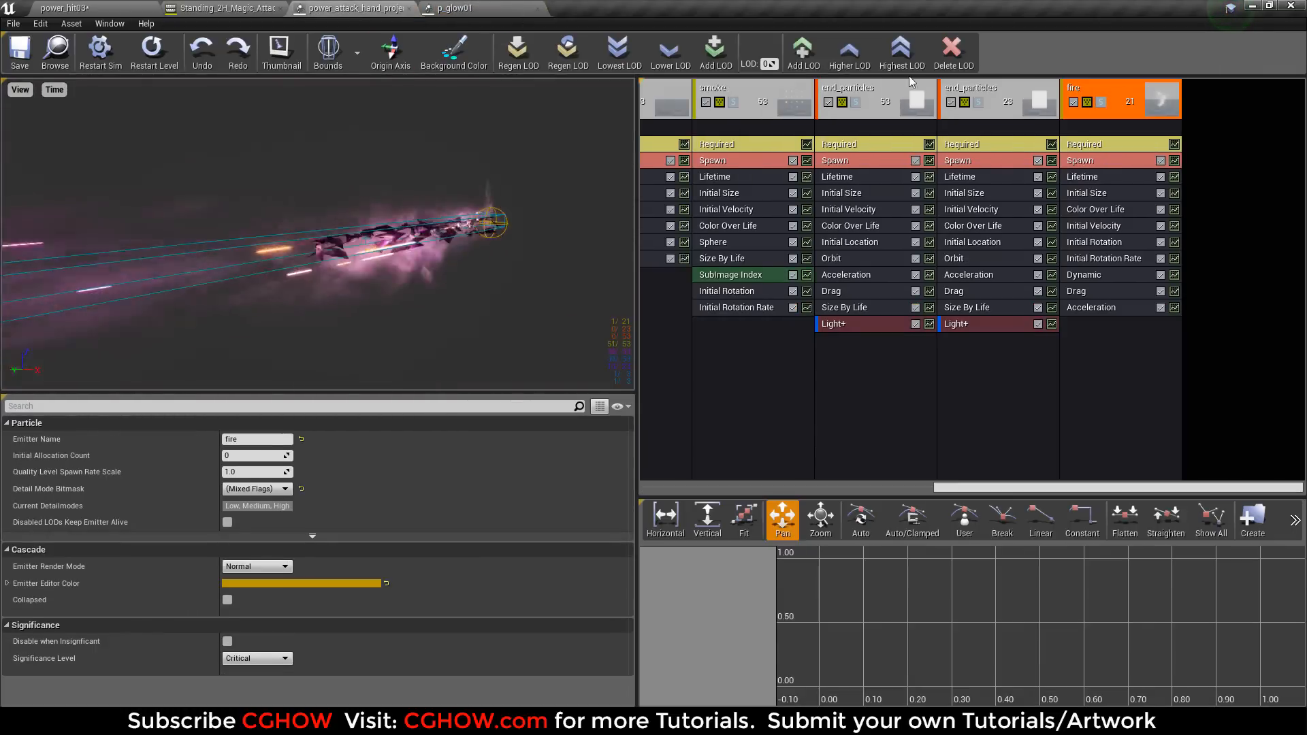
click(501, 8)
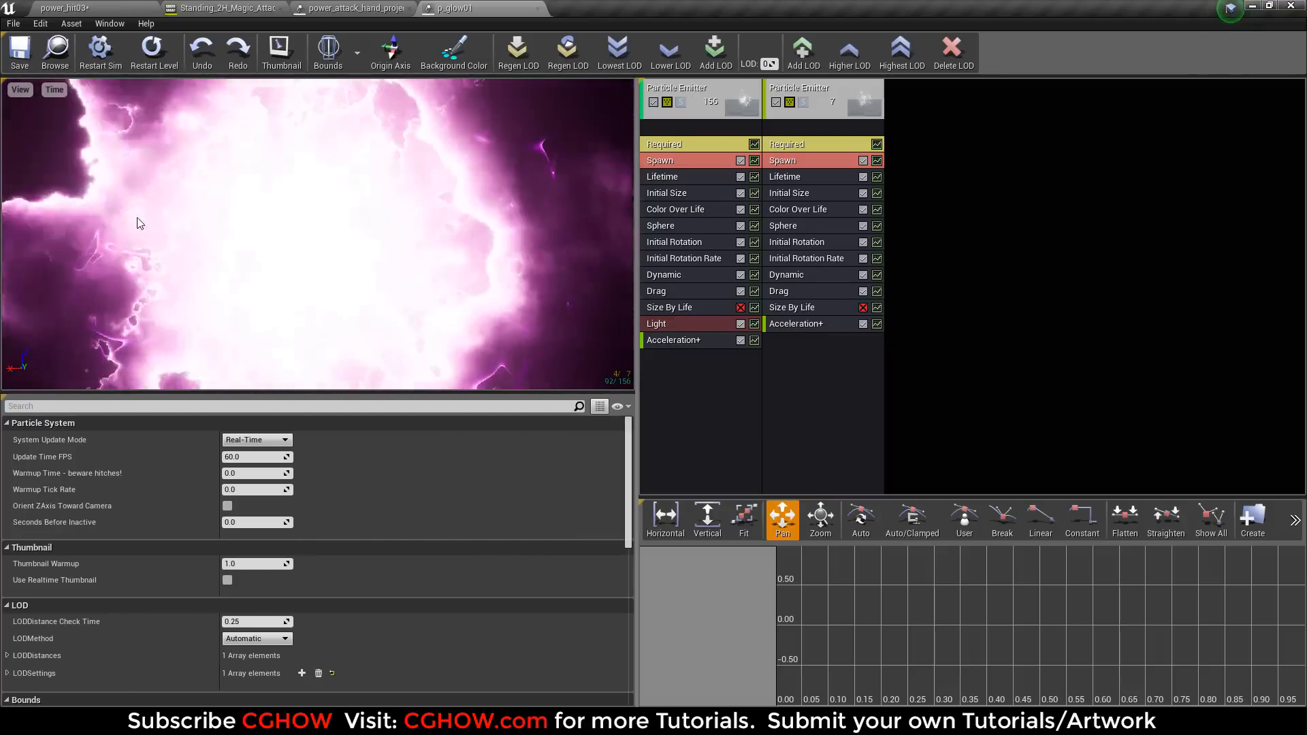
Inspect the first p_glow01 emitter's Required module and its m_glow03 material graph, and close the material.
click(666, 116)
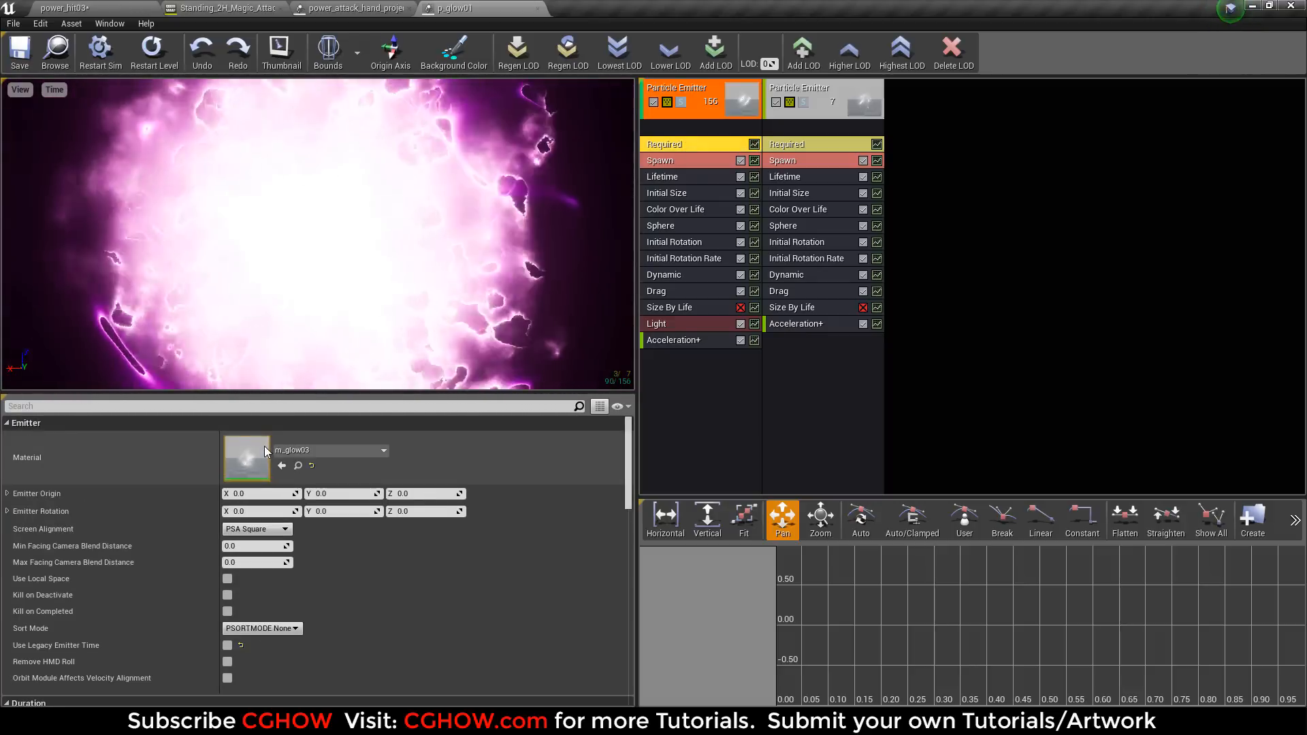
double_click(248, 459)
scroll(805, 292, down, 4)
right_drag(546, 317, 747, 318)
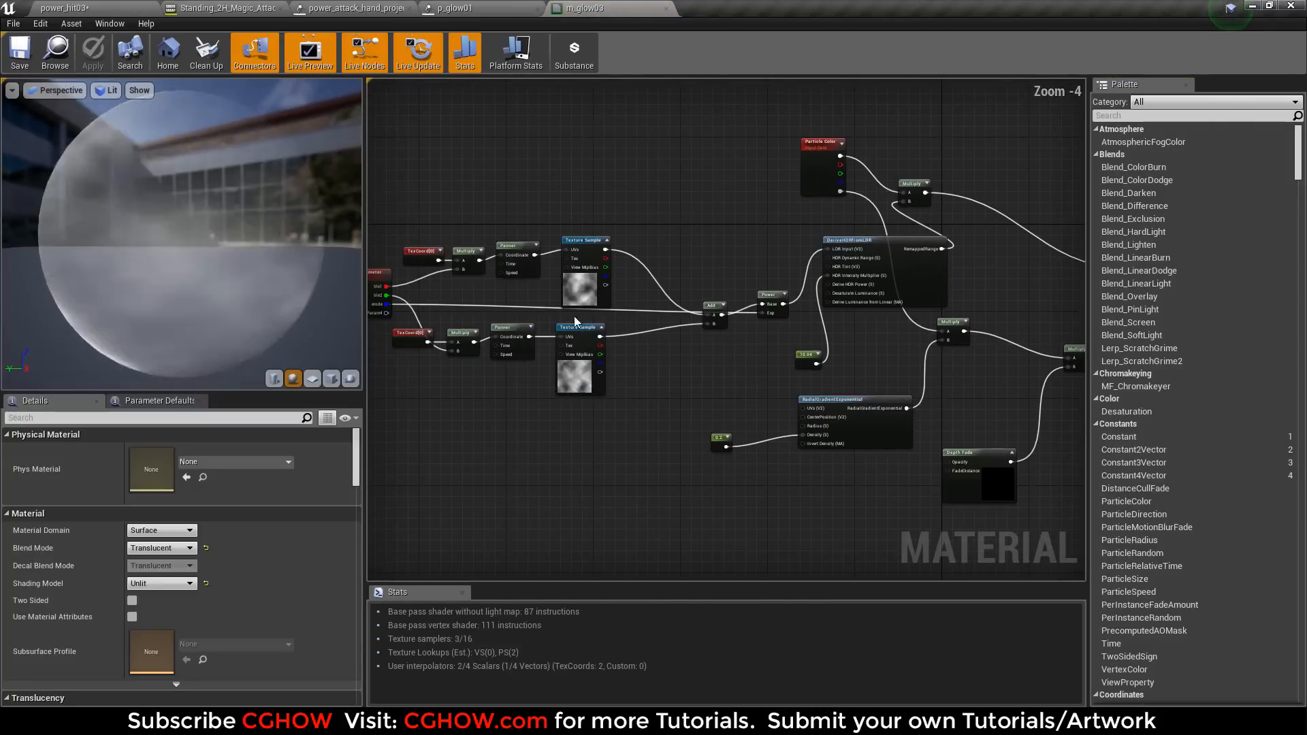
middle_click(590, 6)
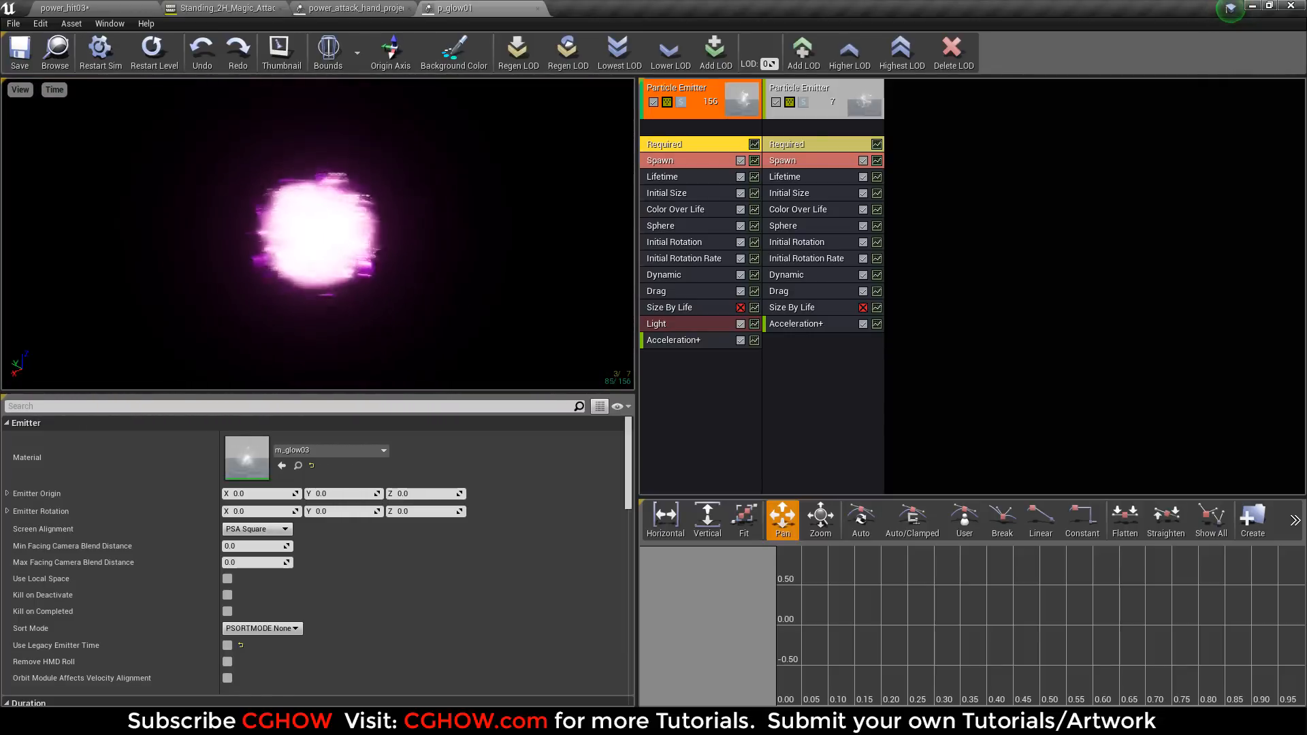
Close the p_glow01 and hand projectile particle systems and the Standing_2H_Magic_Attack composite, returning to the power_hit03 level.
middle_click(446, 8)
middle_click(358, 8)
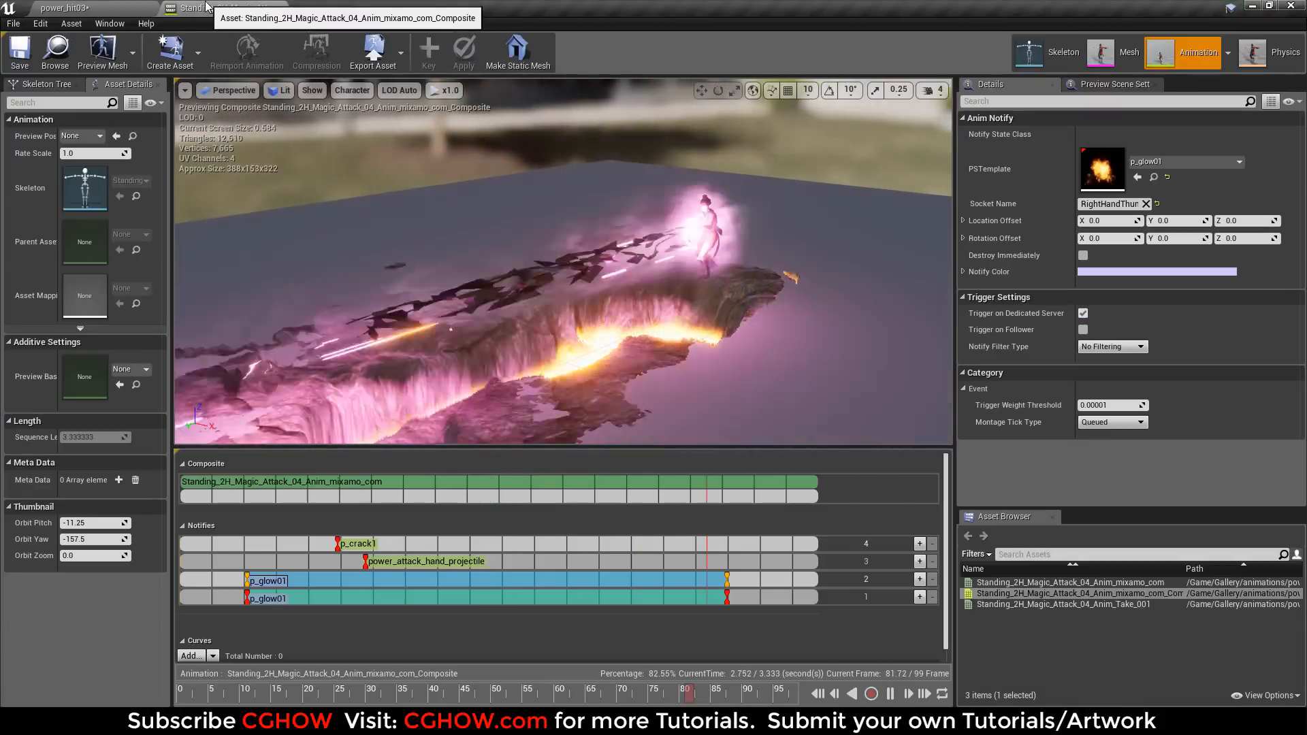
middle_click(208, 7)
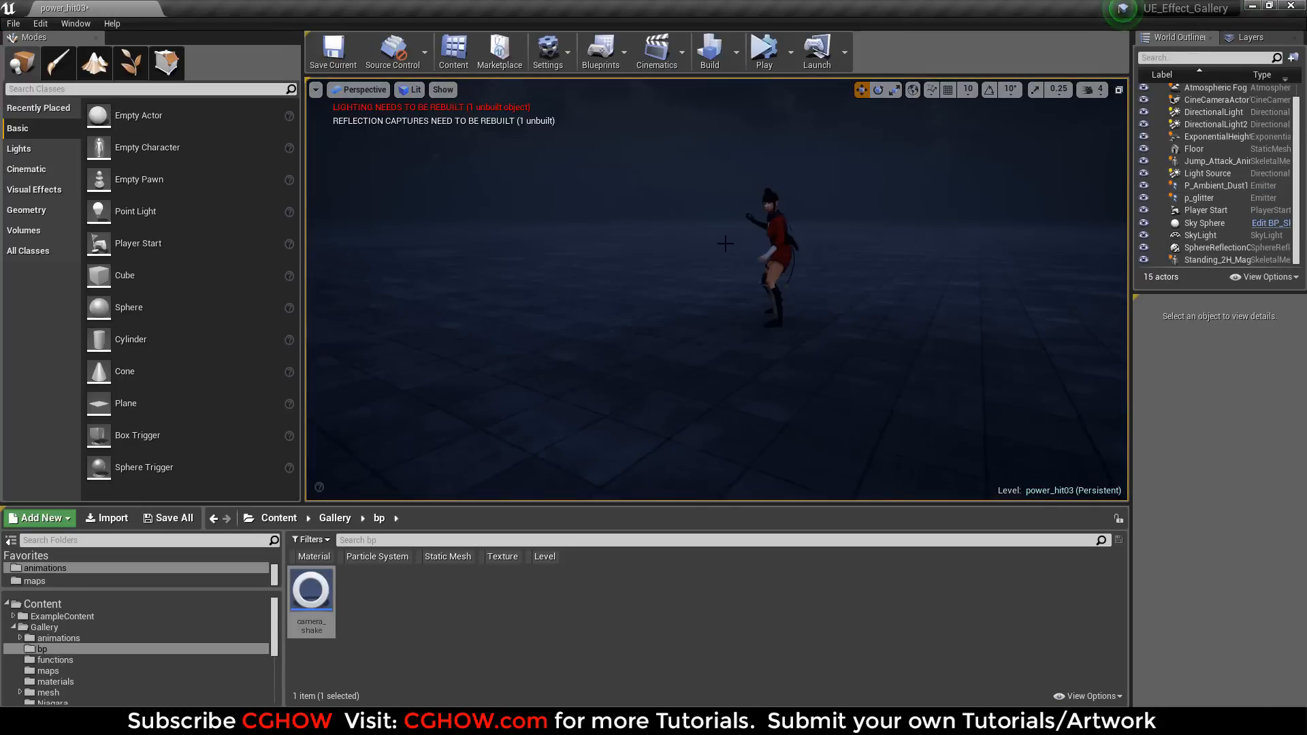
Select the magic attack character, open its animation composite, and reopen the power_attack_hand_projectile particle system in a floating window.
click(1204, 223)
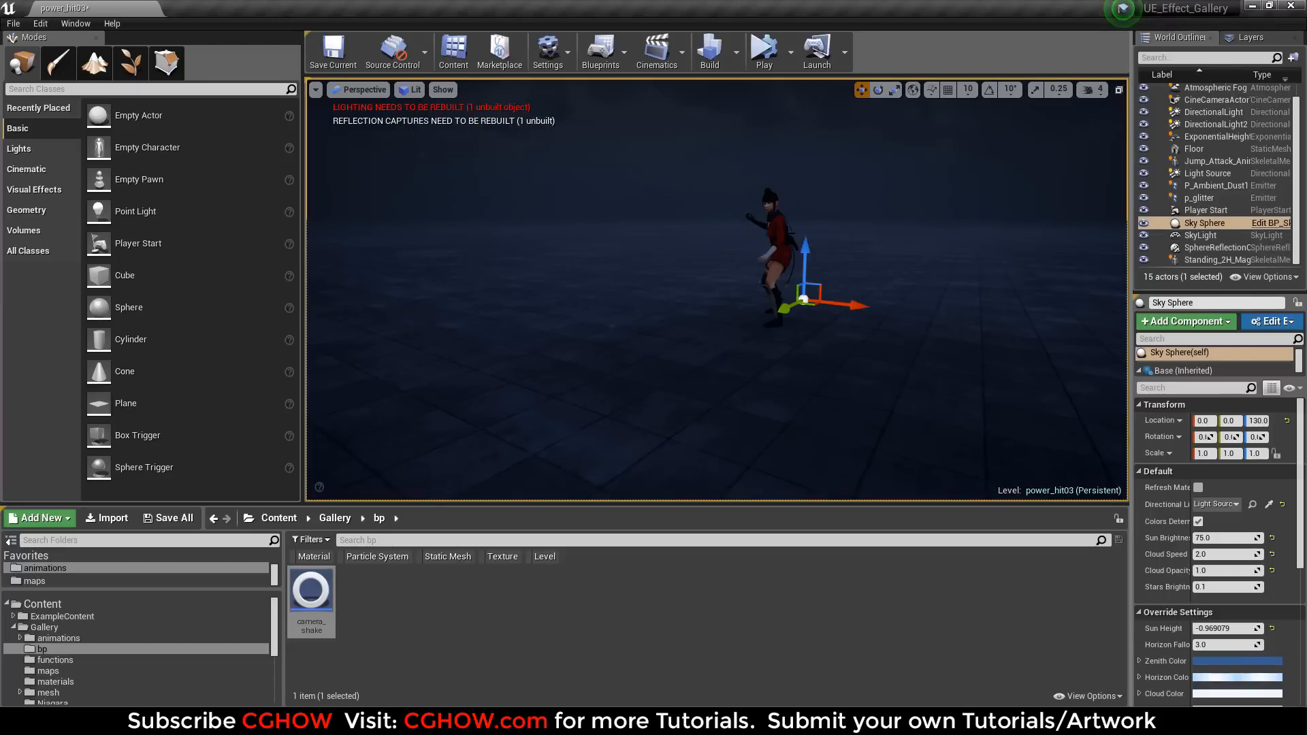
click(778, 239)
double_click(1210, 516)
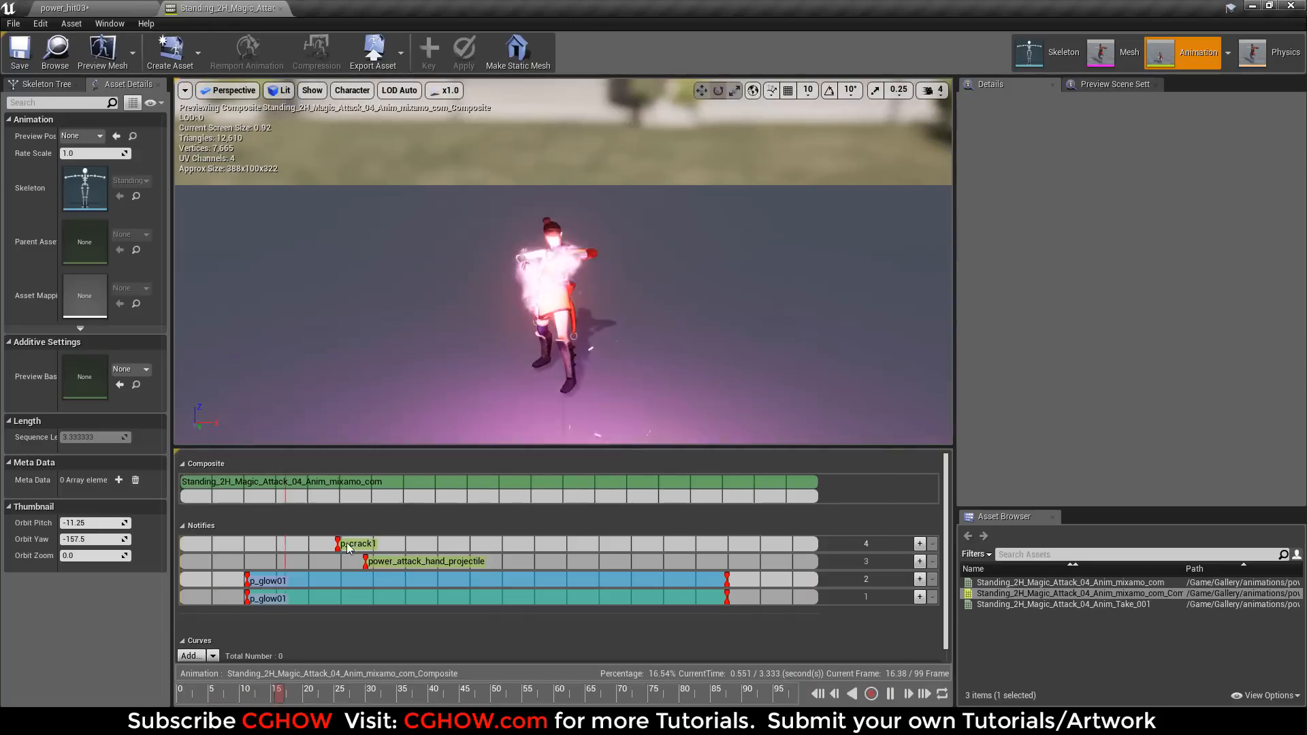
click(381, 561)
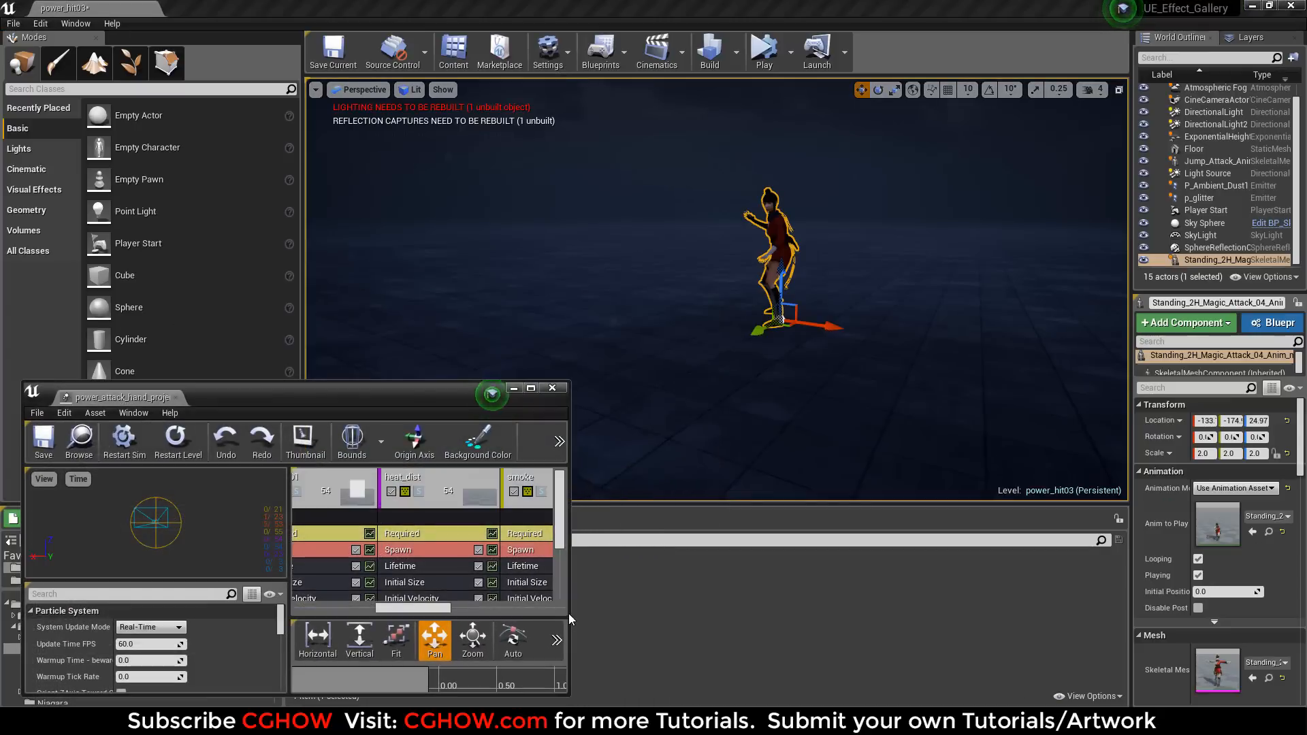
Widen the floating particle system window, place it below the level viewport with the beam emitters in view, and start the level simulation.
drag(571, 612, 1291, 612)
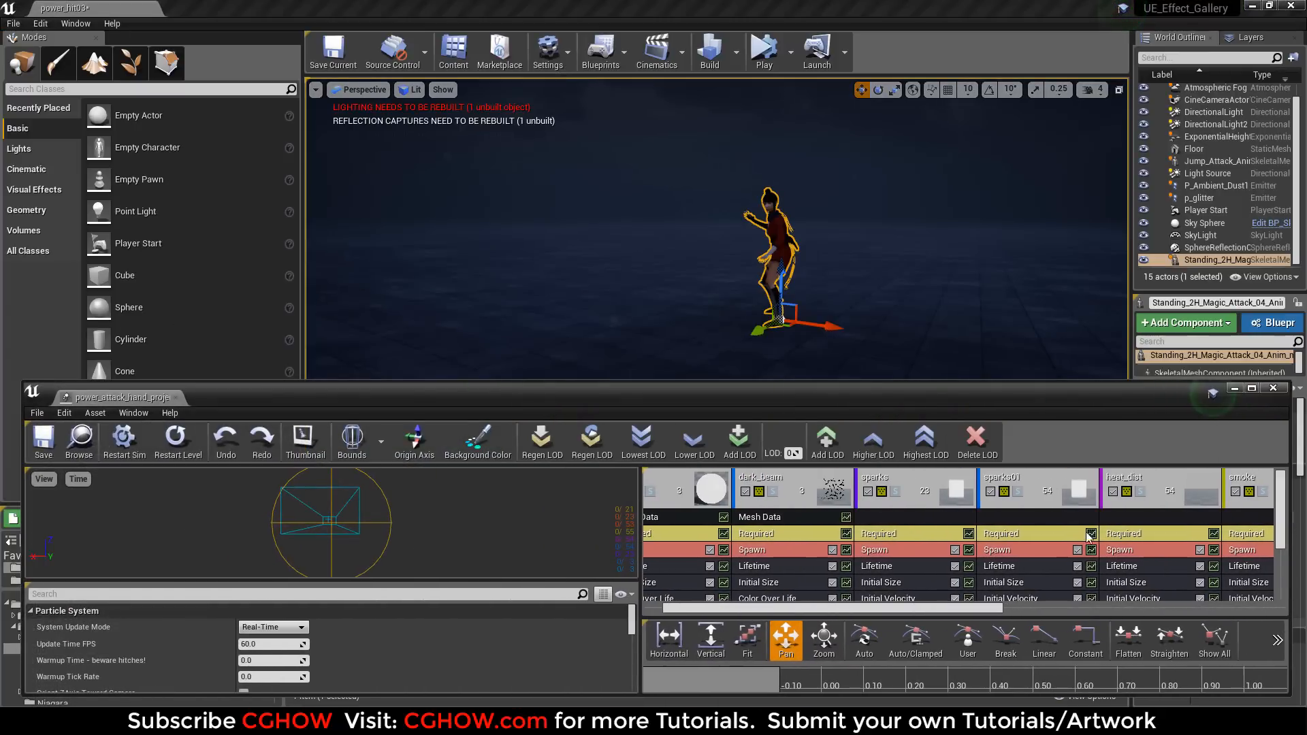
drag(868, 382, 854, 492)
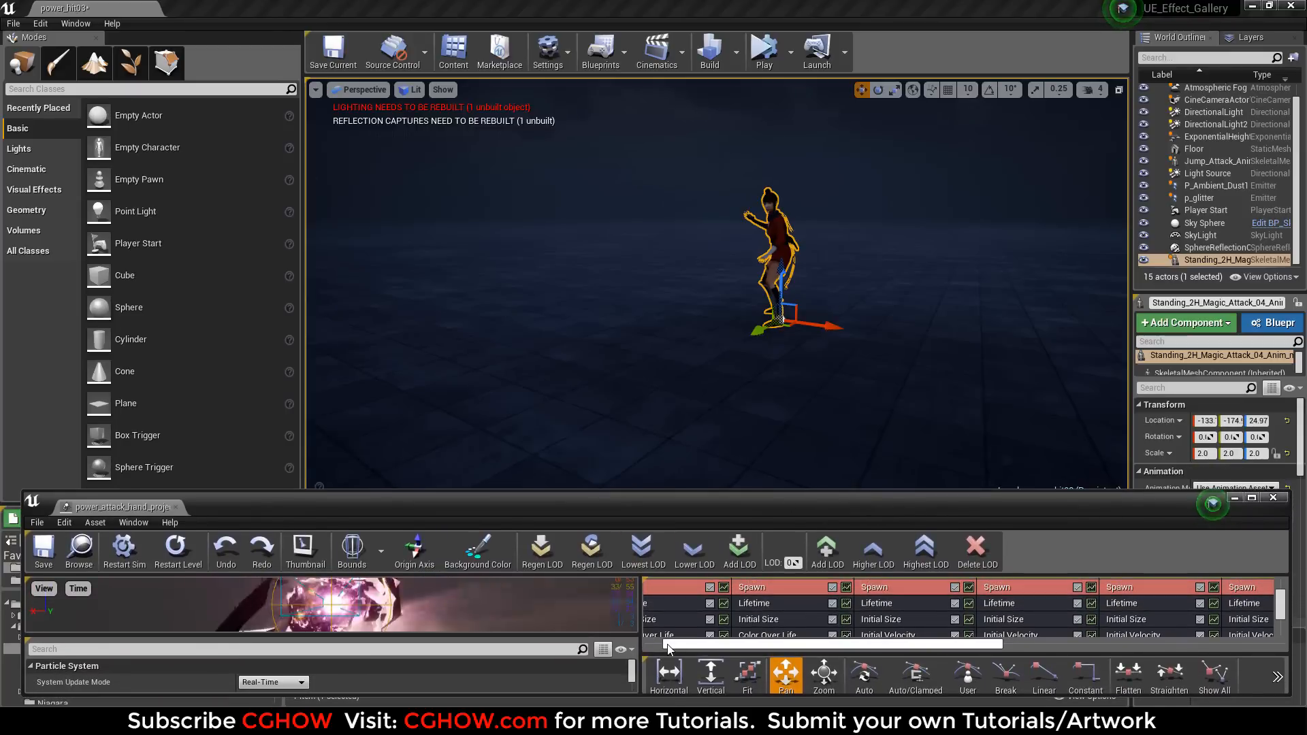
drag(667, 645, 1163, 635)
drag(1279, 610, 1282, 575)
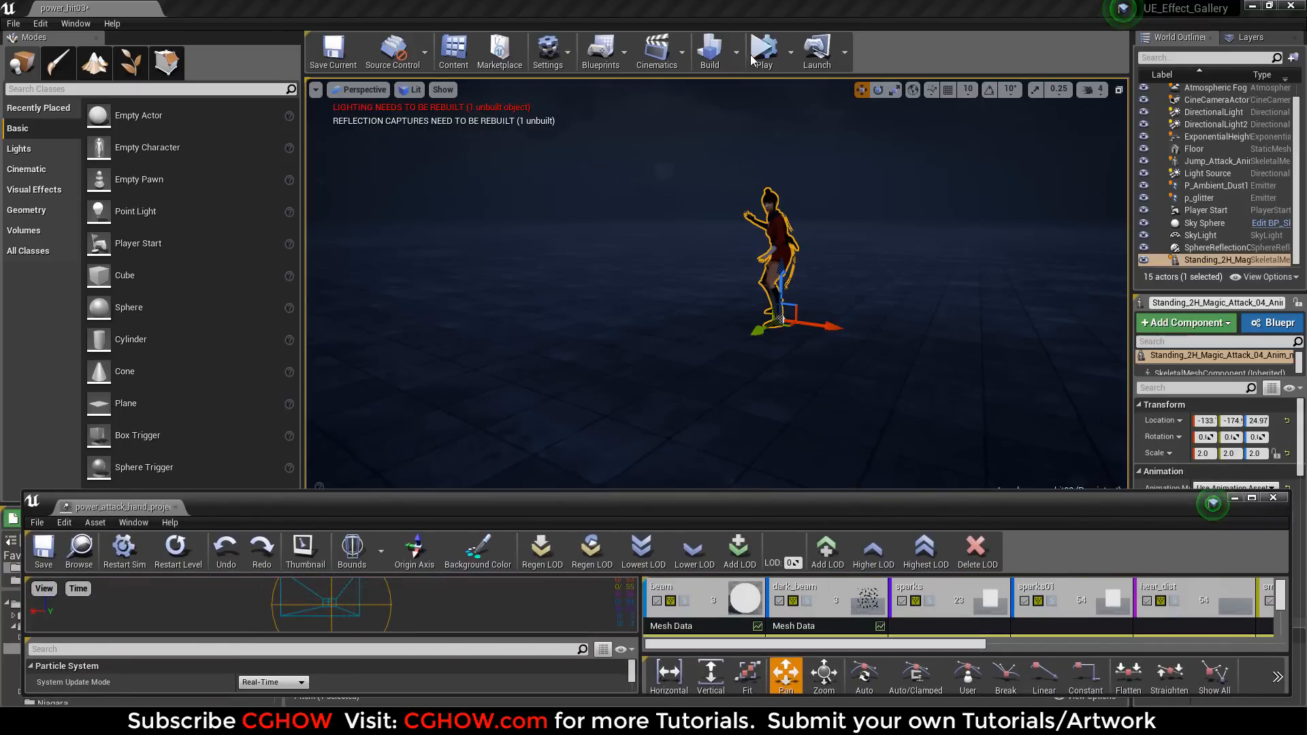
click(761, 51)
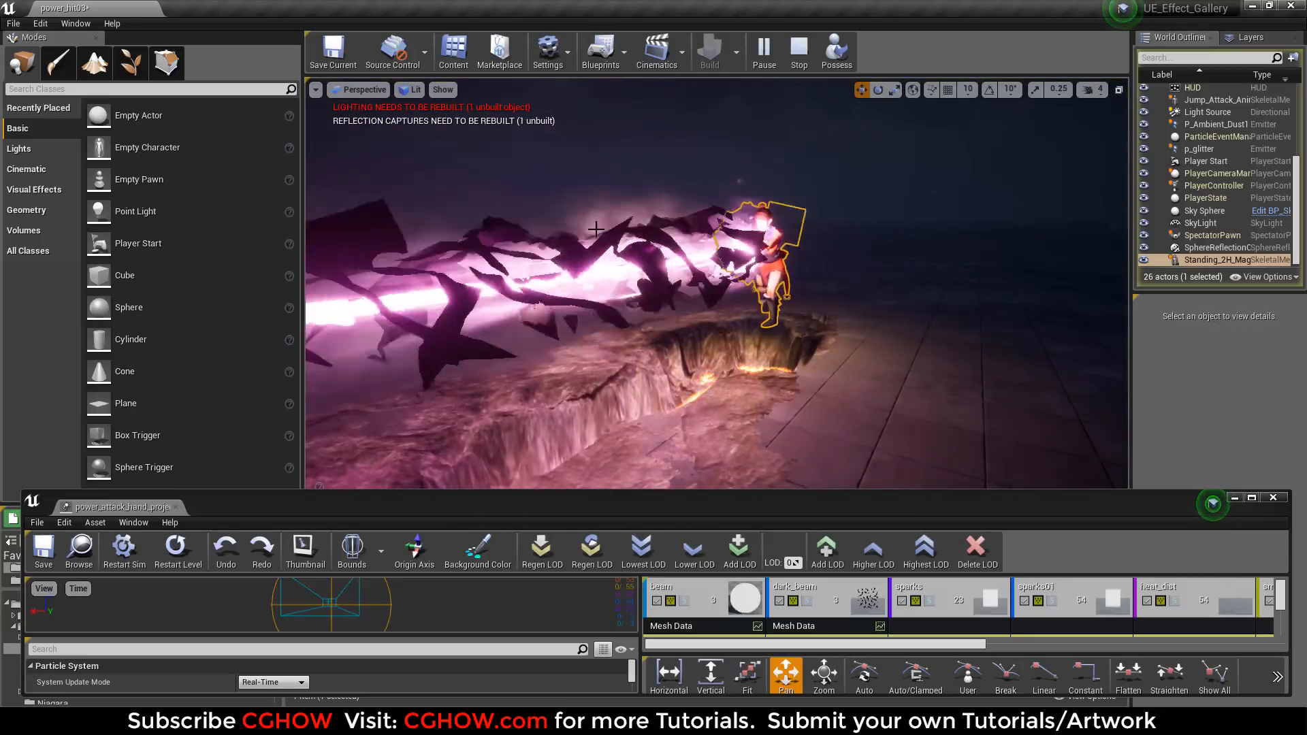
Solo the beam emitter and the dark_beam emitter one after the other, replaying the attack in the level to examine each alone.
click(684, 600)
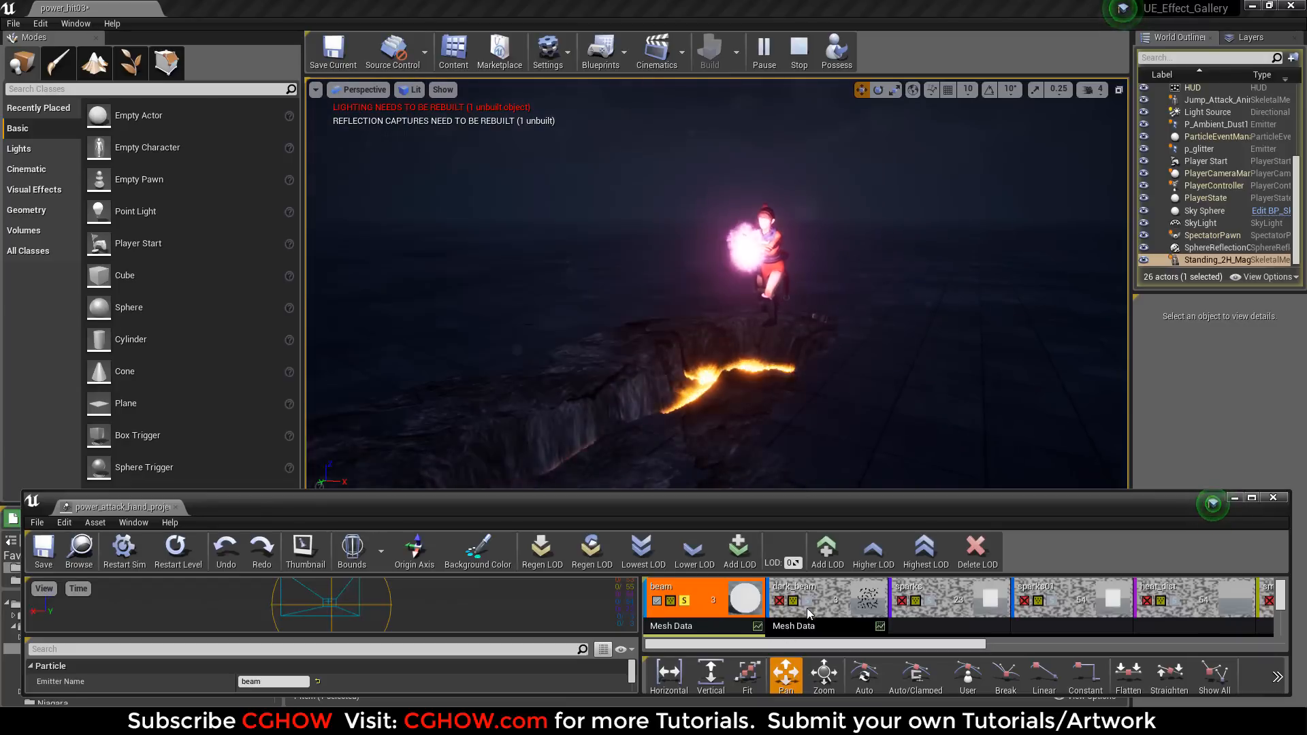
click(687, 602)
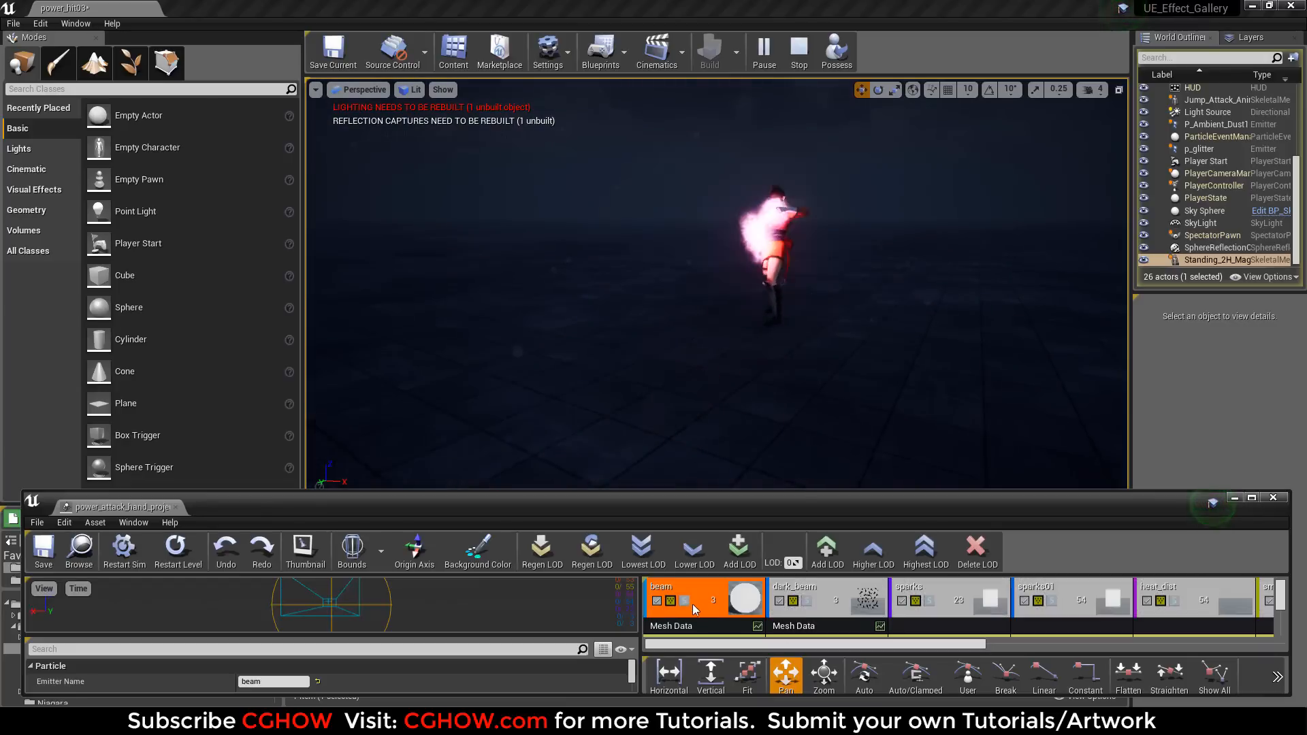
click(805, 602)
click(178, 552)
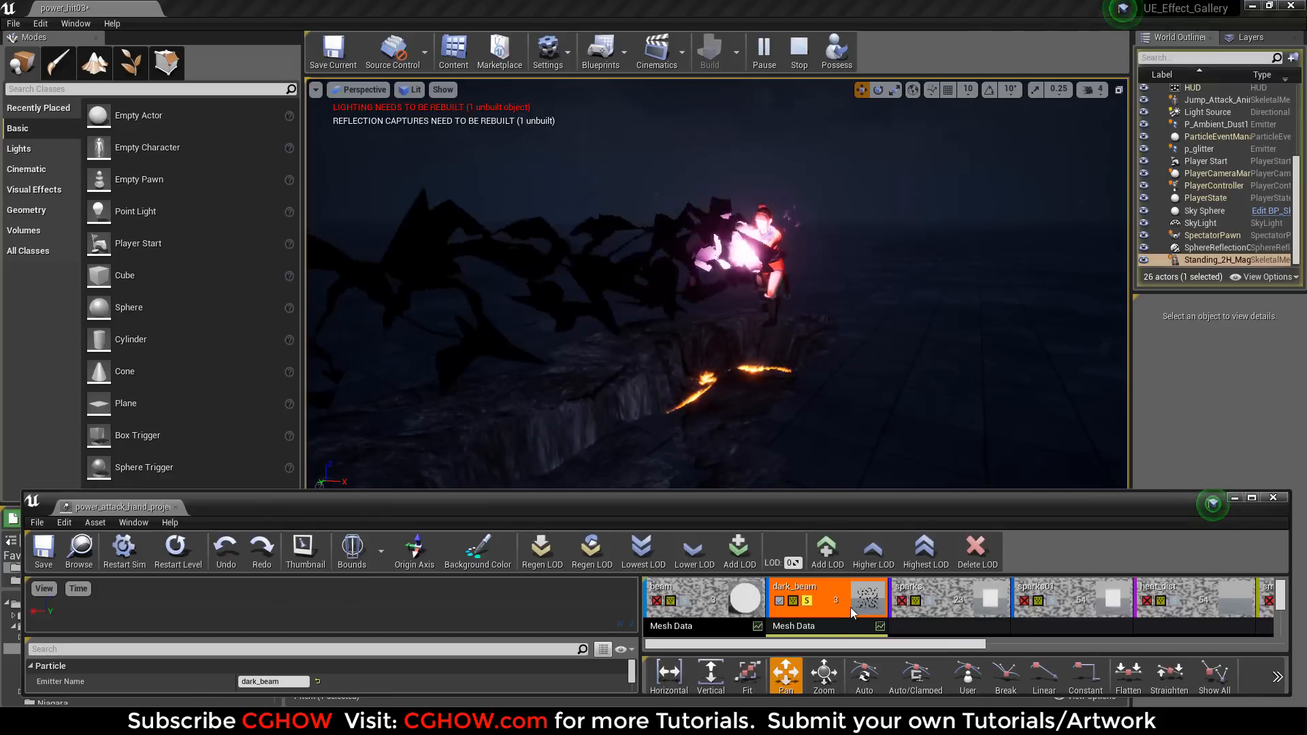
click(807, 601)
Solo the sparks emitter and the sparks01 emitter in turn, restarting the effect in the level to examine each alone.
click(929, 601)
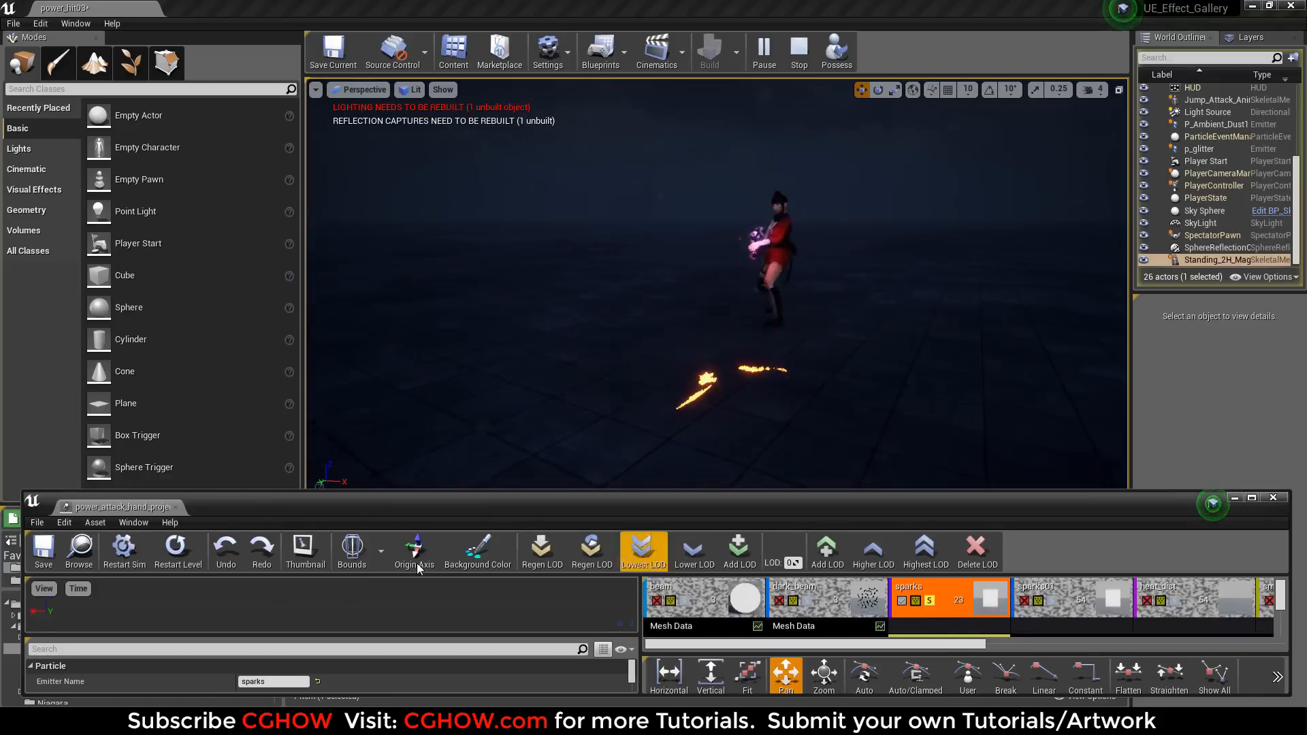
click(179, 551)
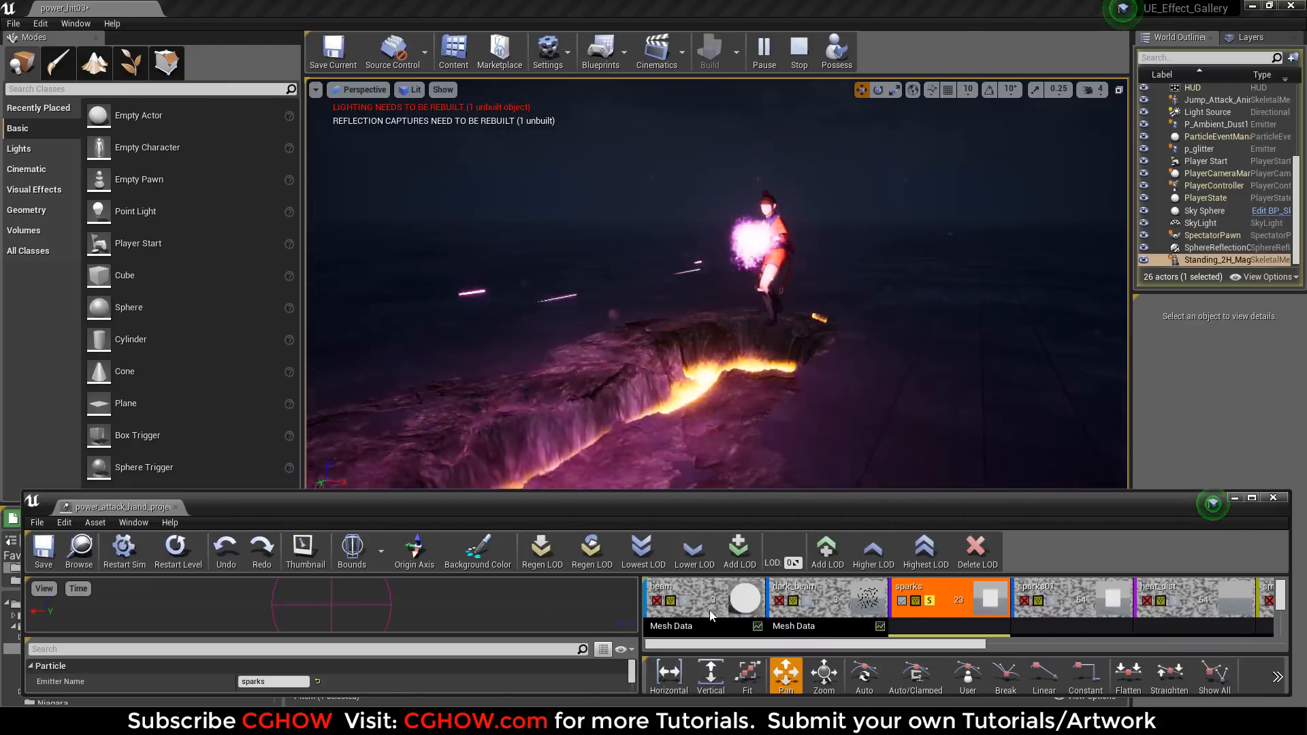
click(930, 601)
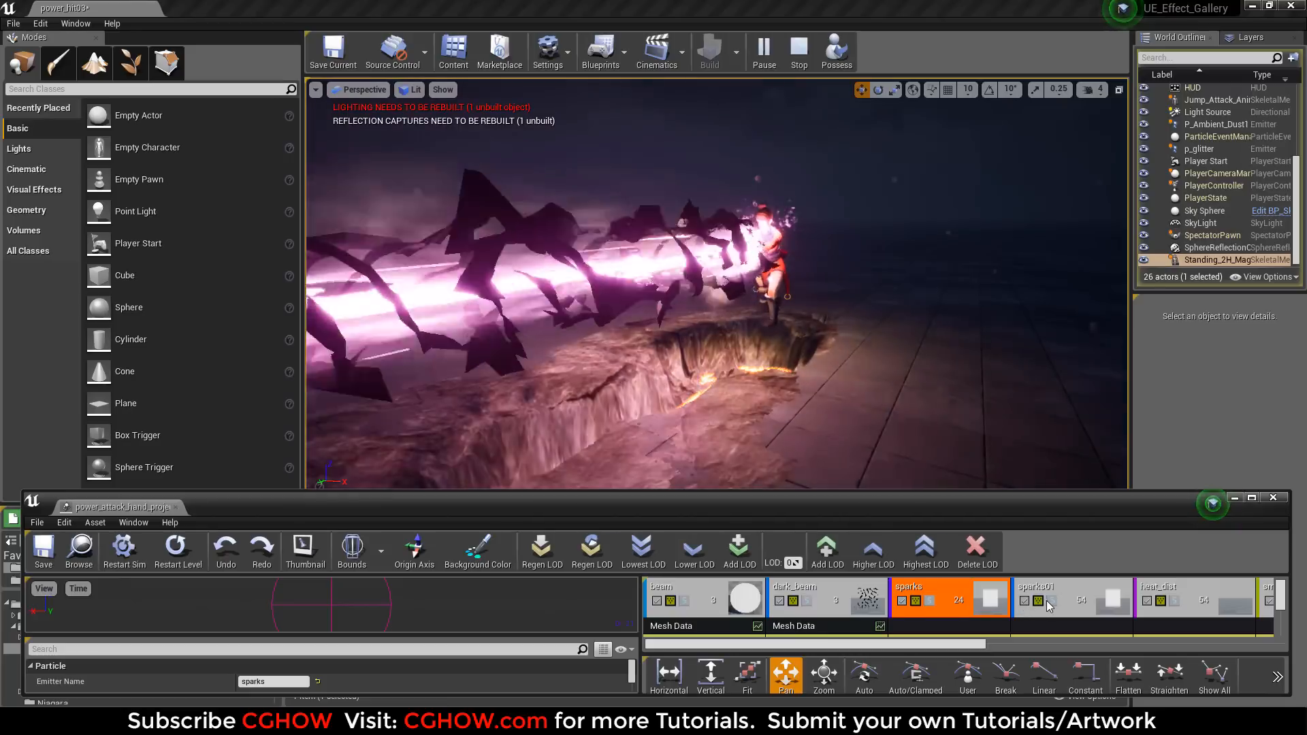
click(1051, 600)
click(192, 557)
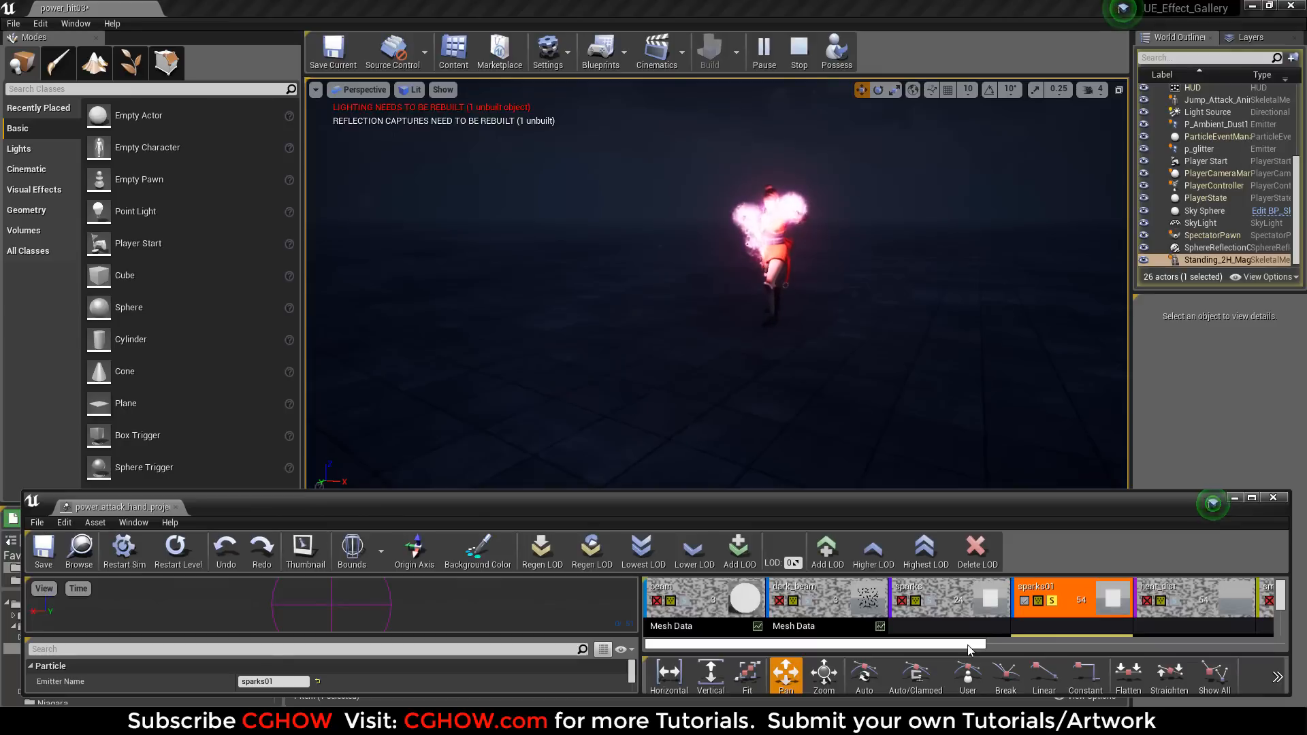
drag(970, 650, 1068, 650)
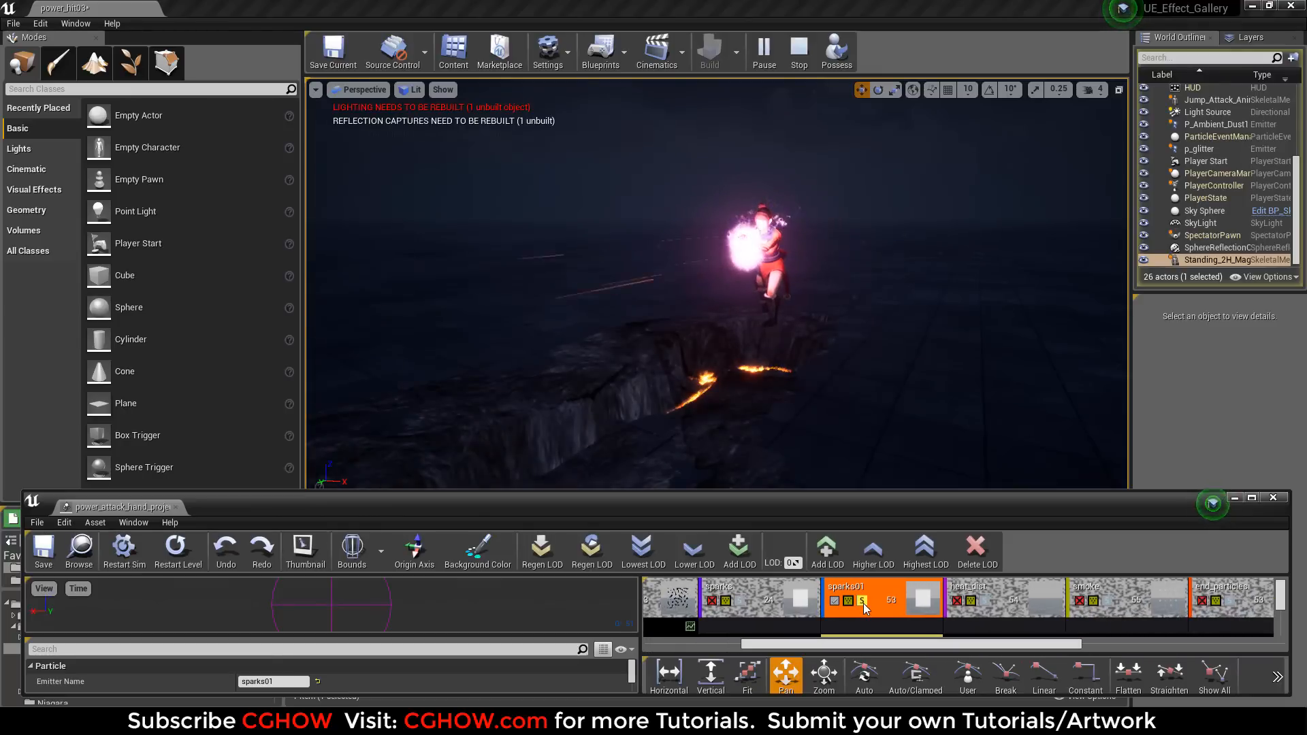
Solo the heat_dist emitter and the smoke emitter in turn, and replay the attack in the level to examine each.
click(994, 599)
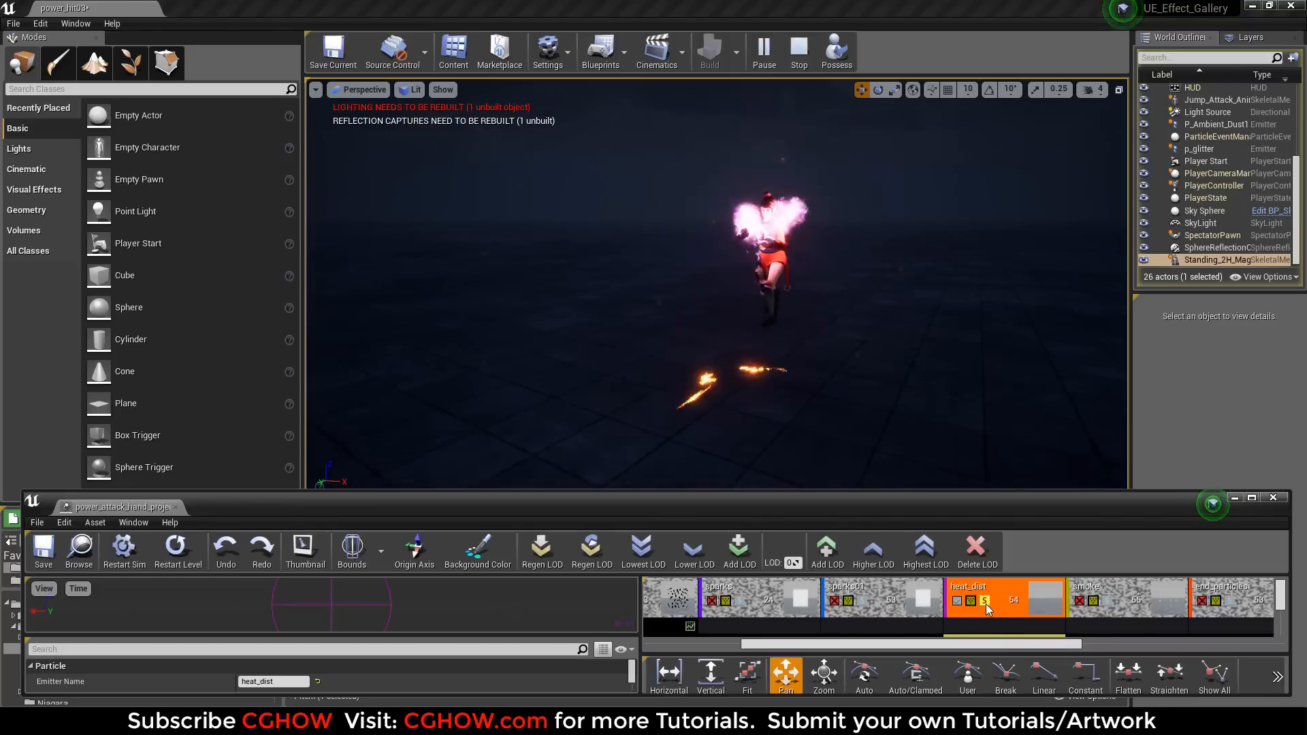
click(1104, 602)
click(176, 555)
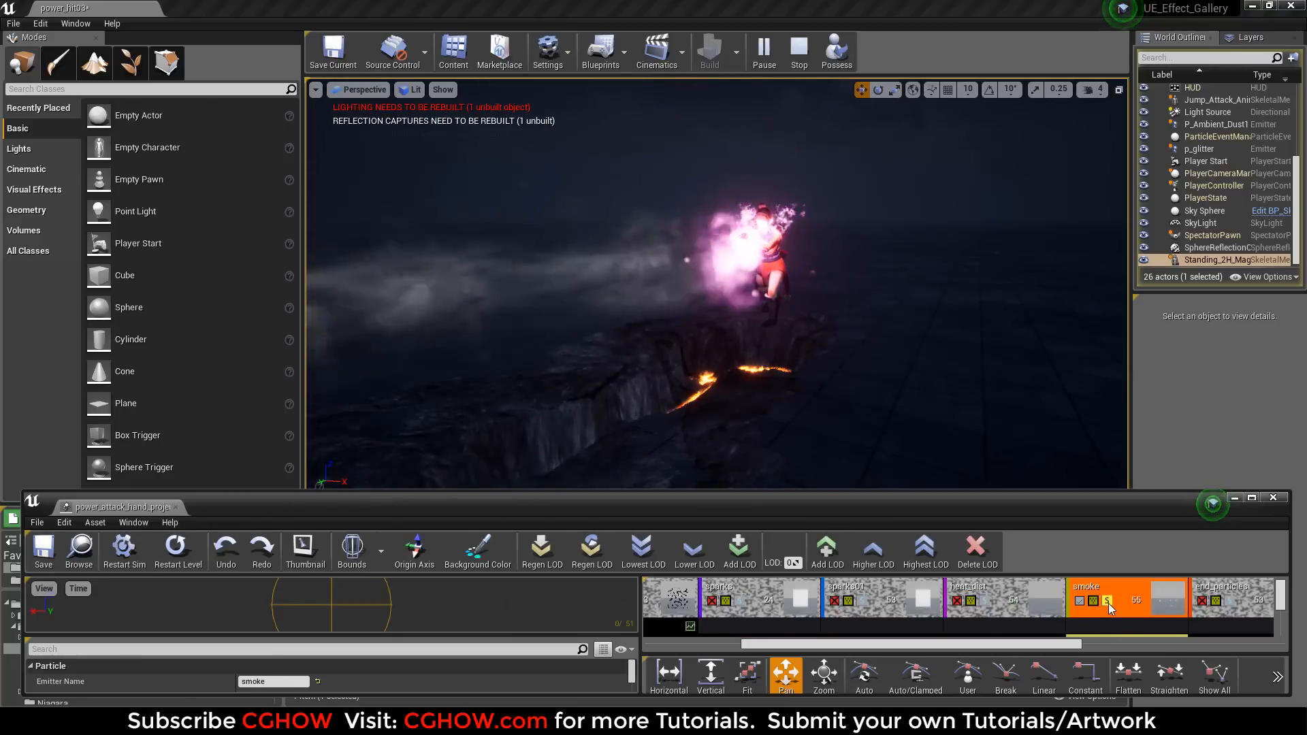
Solo the two end_particles emitters together to examine them in the level, and turn their soloing off again.
drag(1077, 644, 1199, 642)
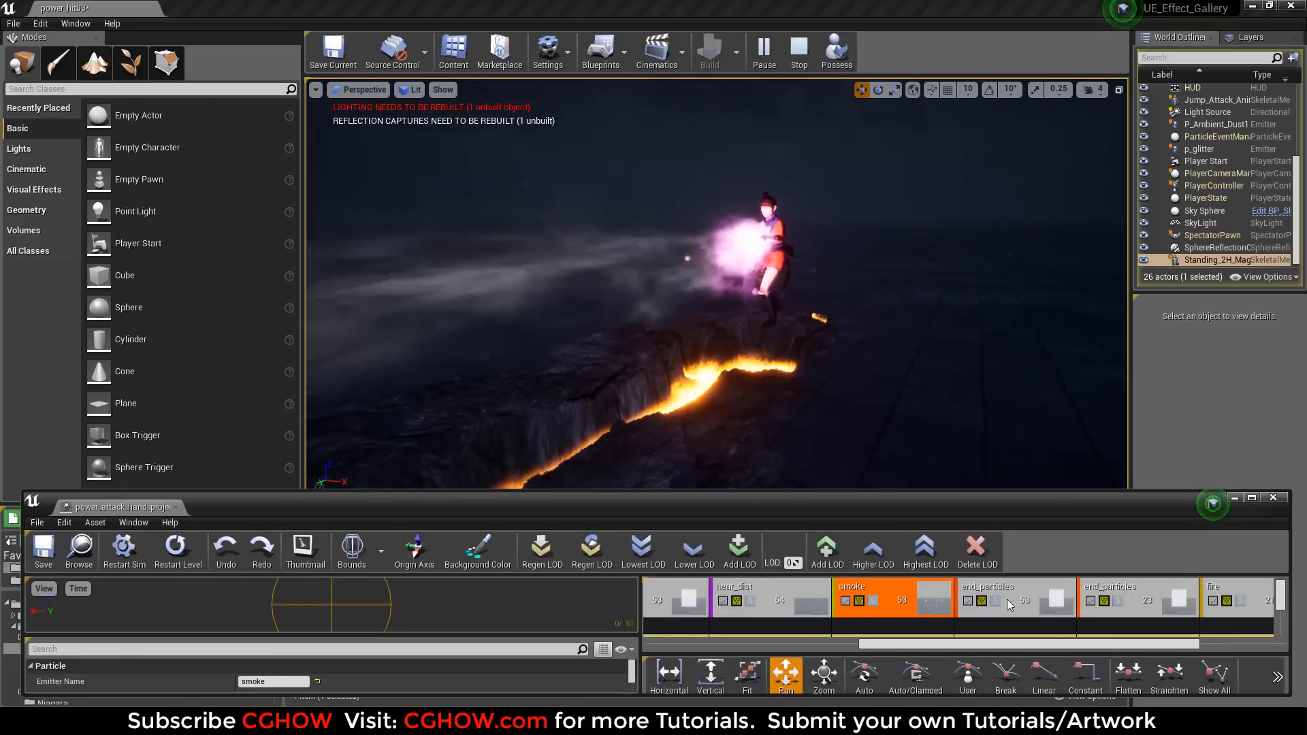
click(996, 602)
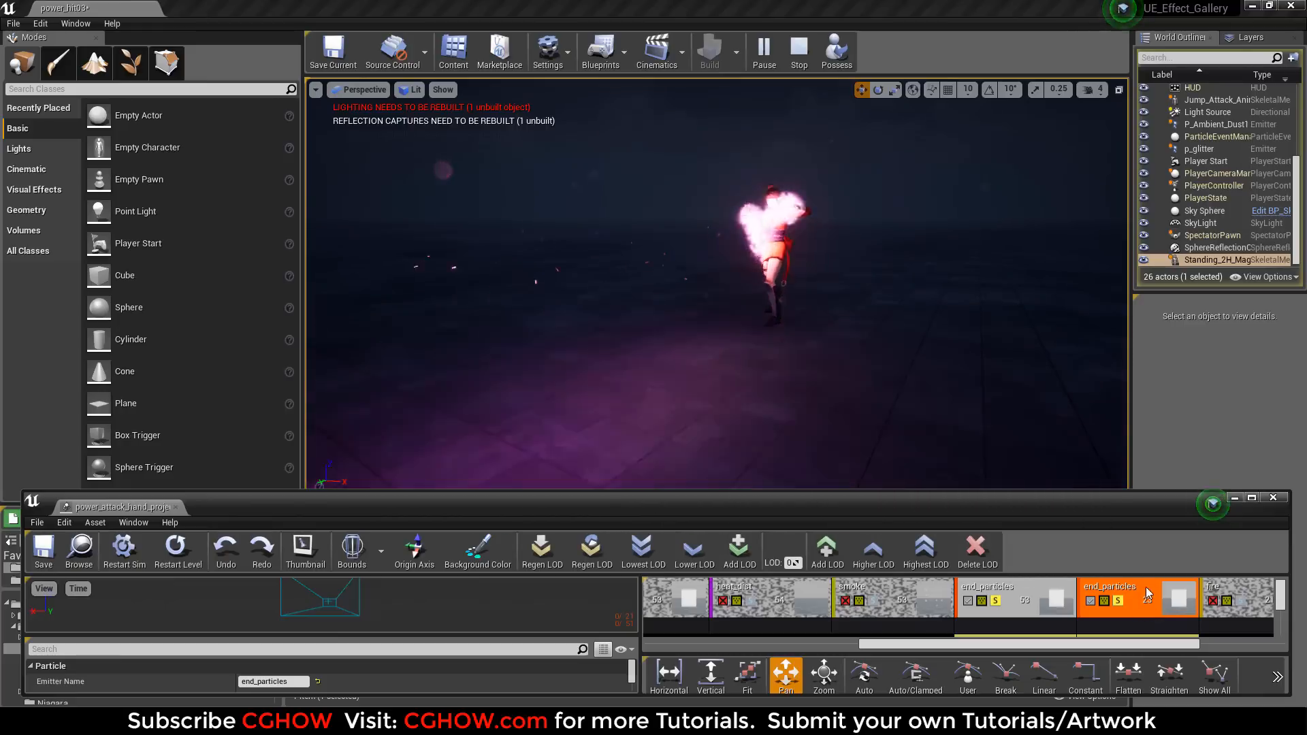
drag(1087, 645, 1146, 645)
click(1005, 601)
click(882, 601)
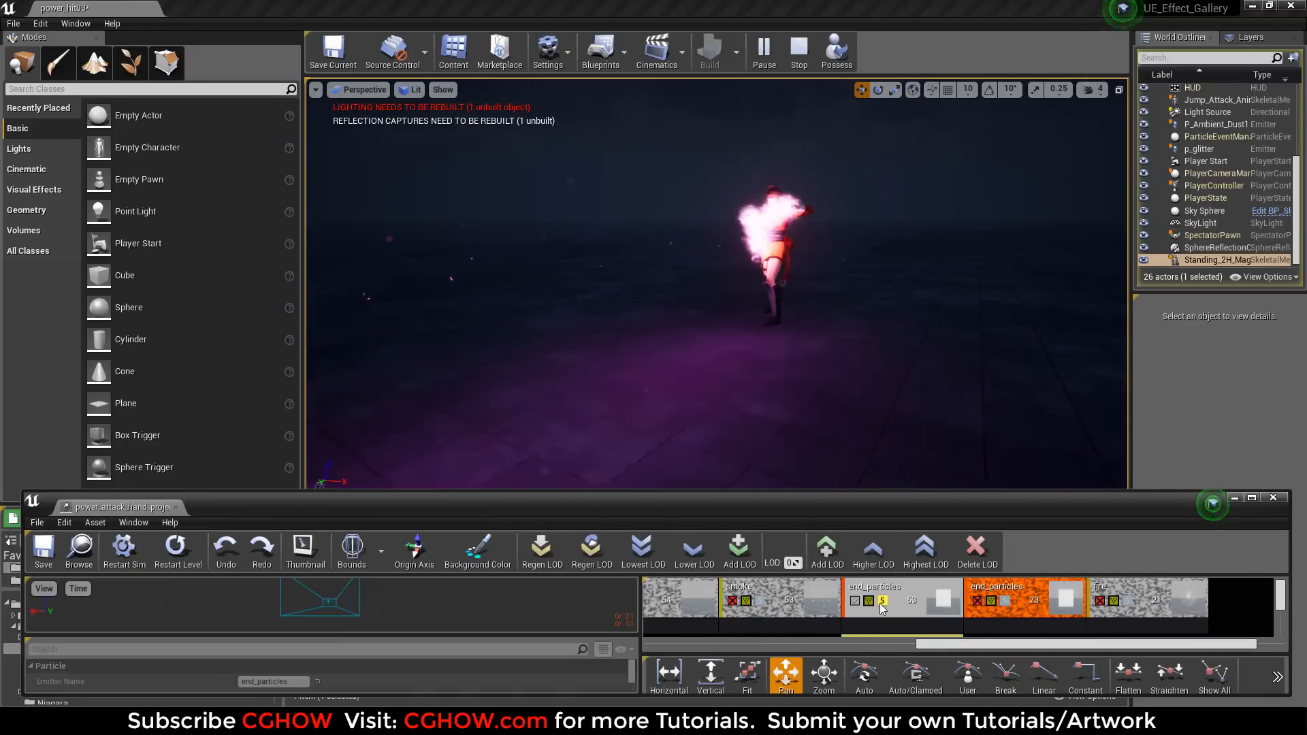
Solo the fire emitter, replay the effect in the level to examine it, and switch its soloing off.
click(1128, 600)
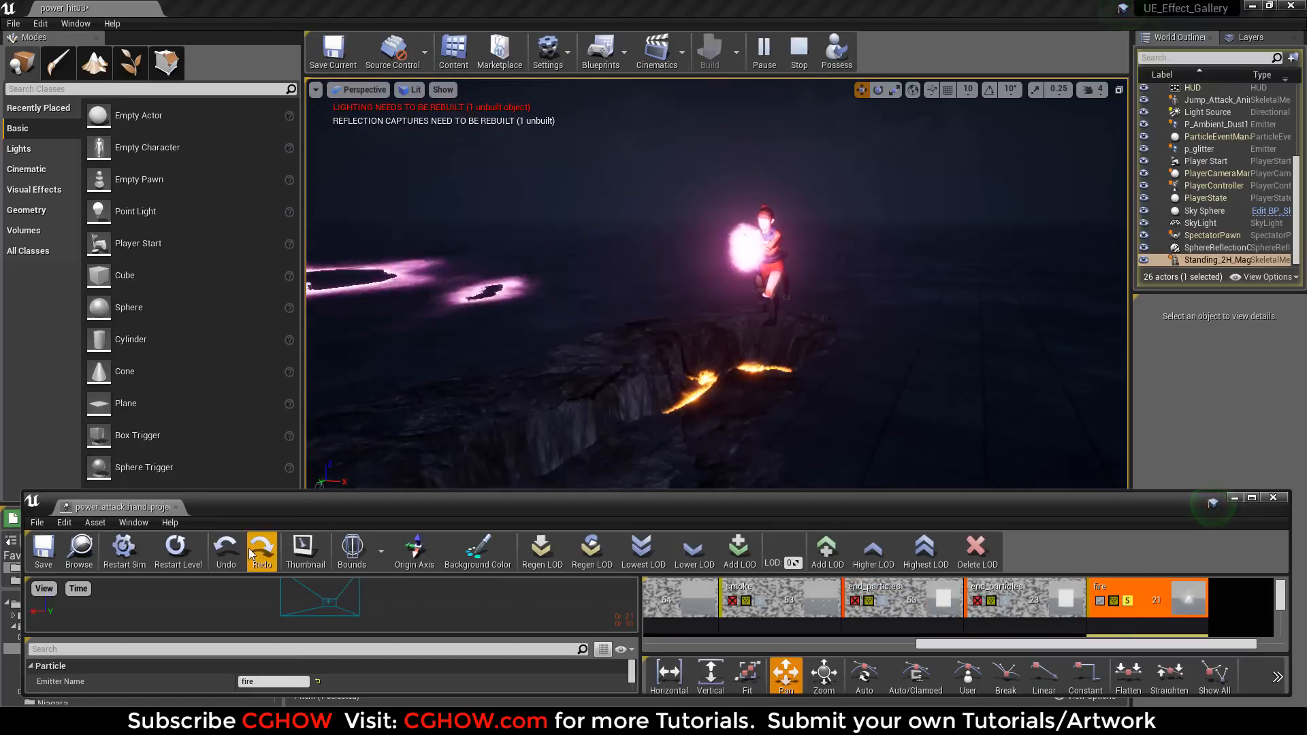
click(174, 551)
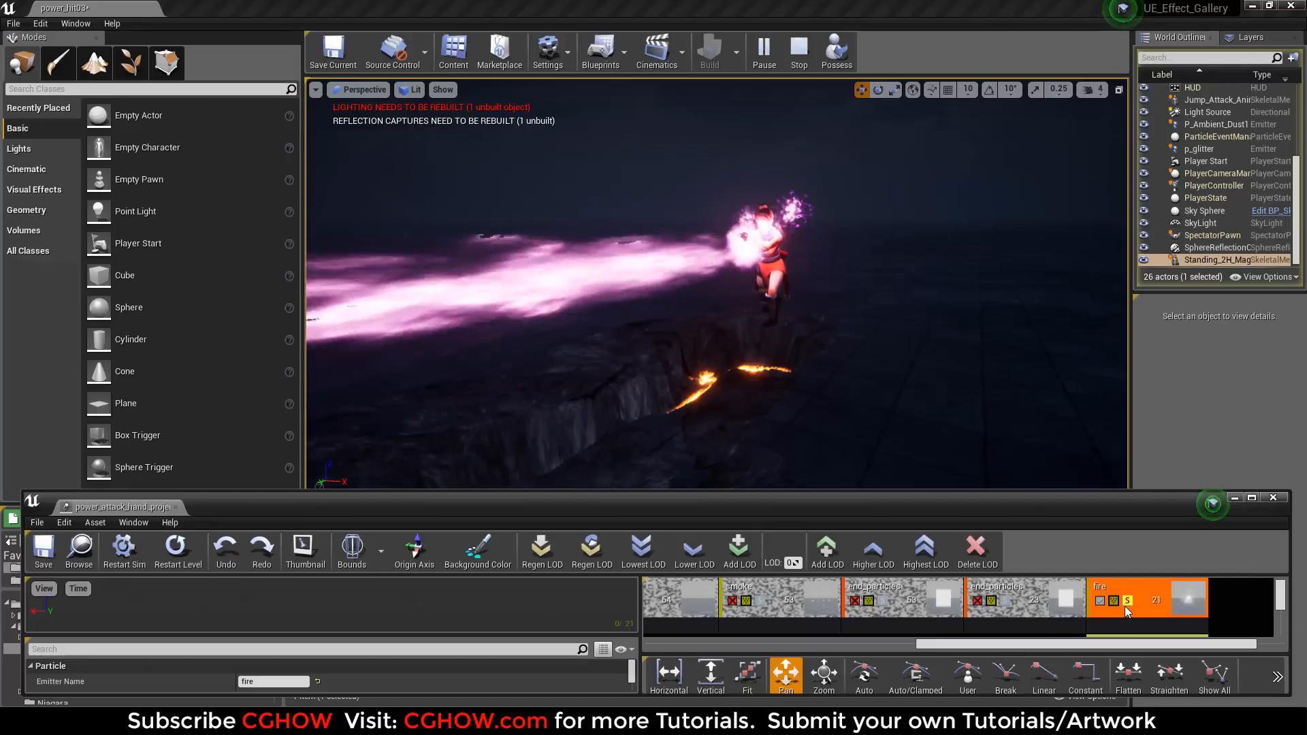
click(1128, 601)
Solo beam, dark_beam and sparks cumulatively, restarting the effect in the level to watch the layers combine.
drag(1089, 644, 635, 630)
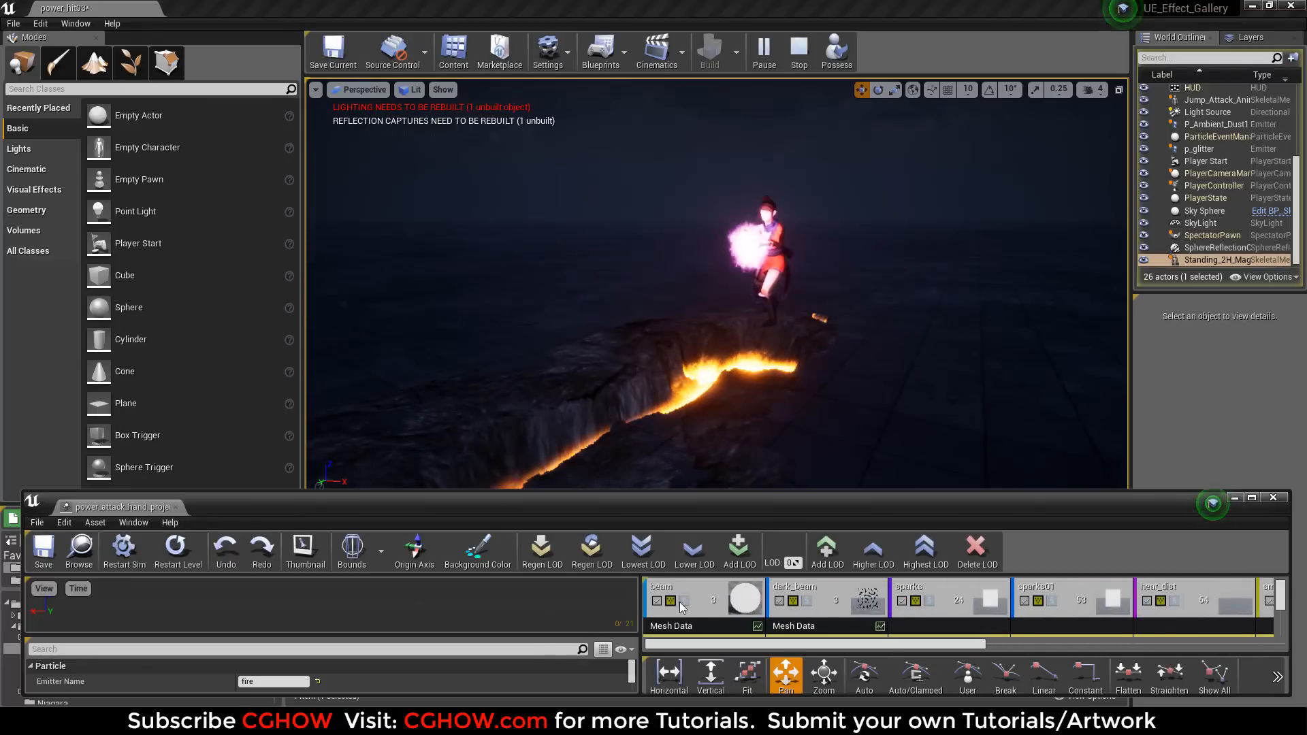
click(682, 602)
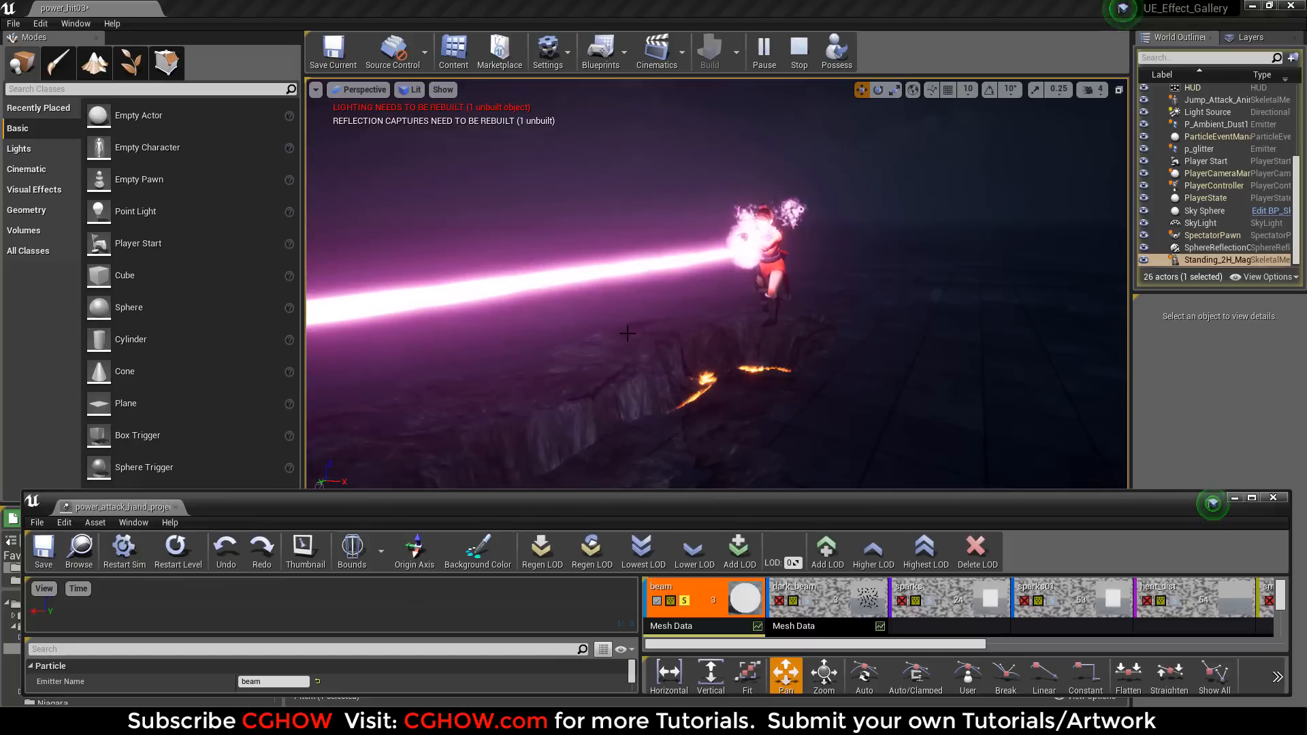
click(192, 553)
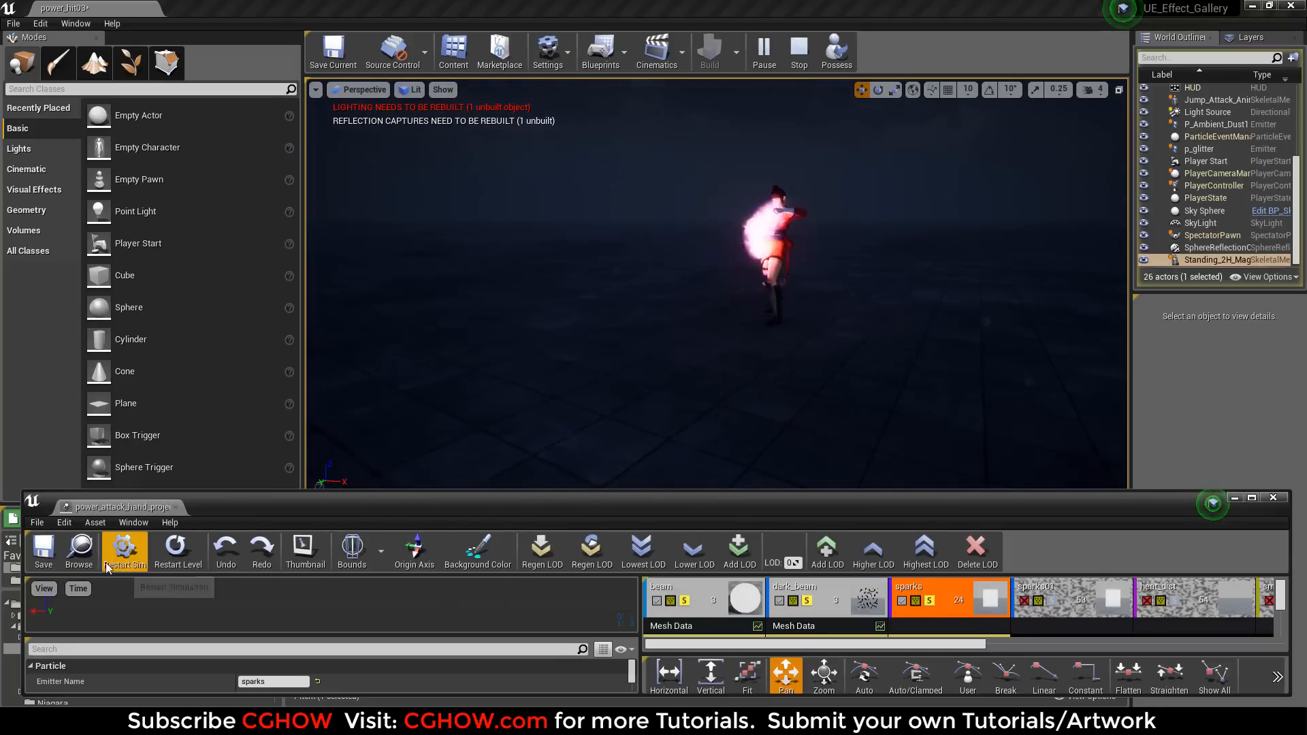
click(187, 558)
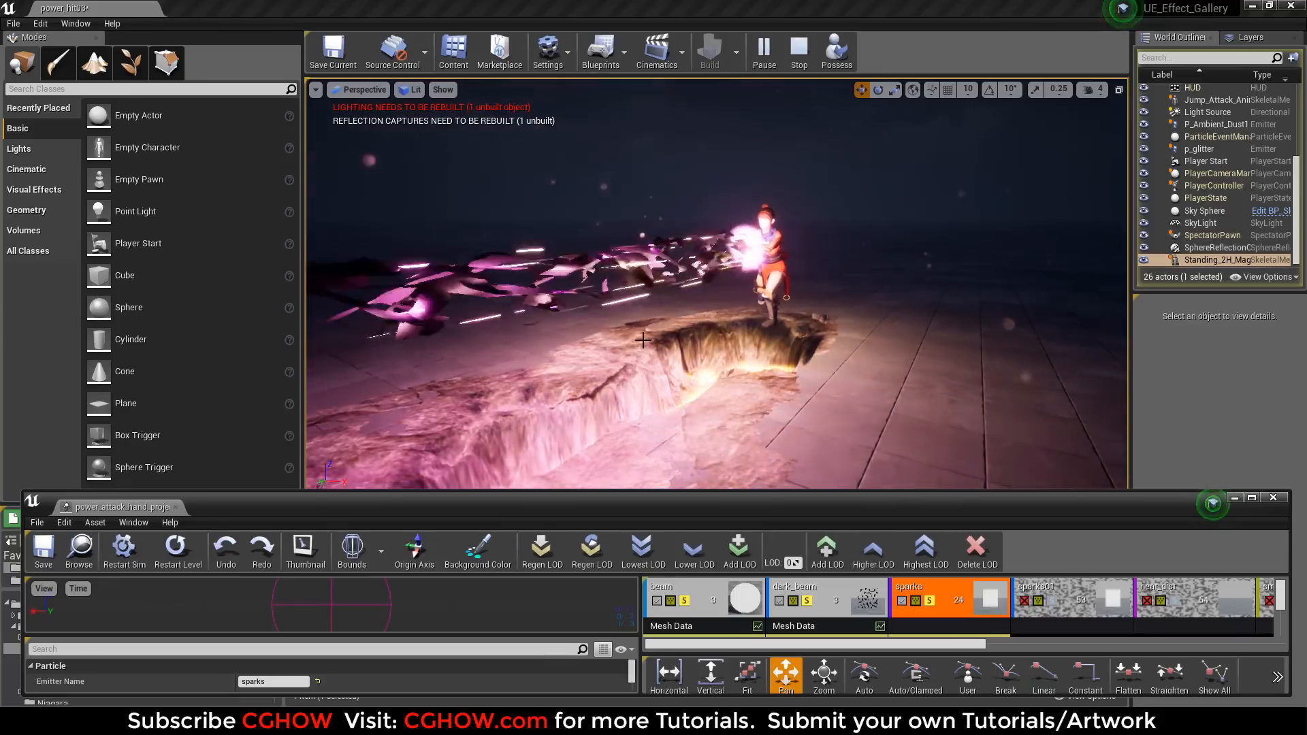
Add sparks01, heat_dist and smoke to the soloed emitters one by one, replaying the effect in the level after each.
click(1052, 606)
click(183, 566)
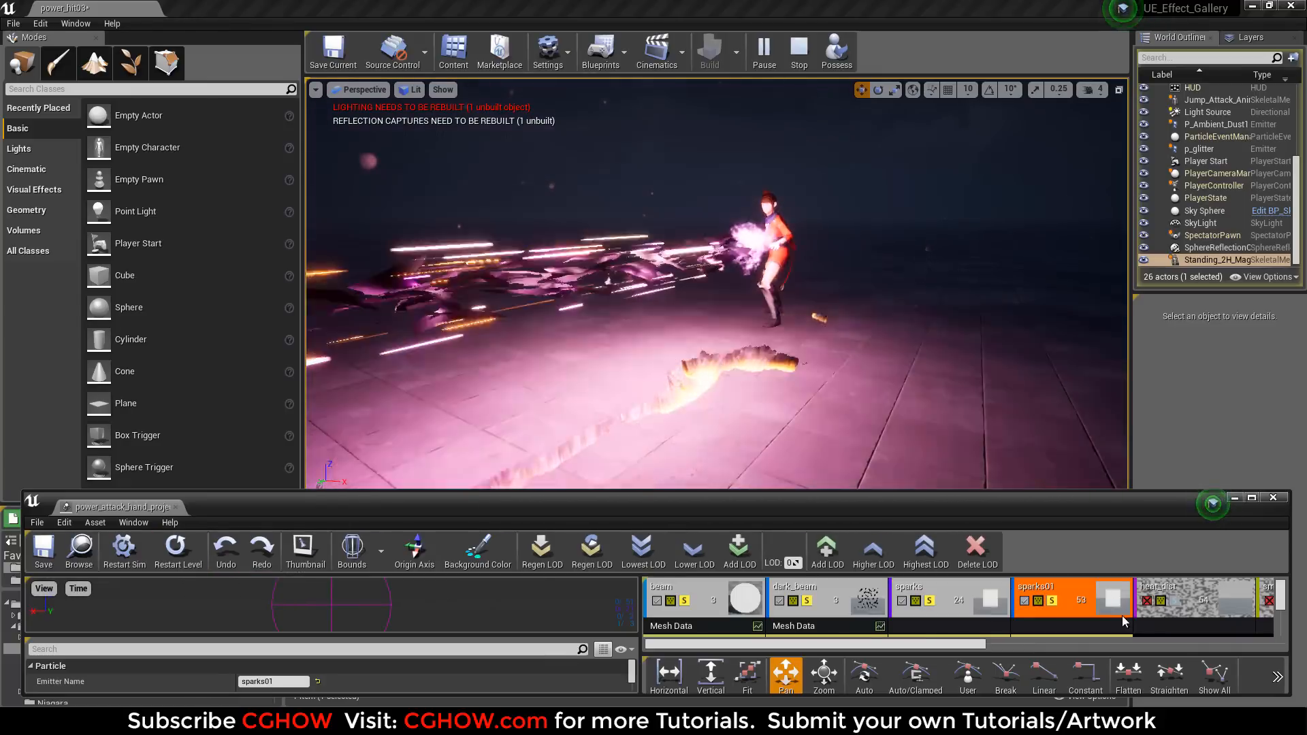
click(166, 549)
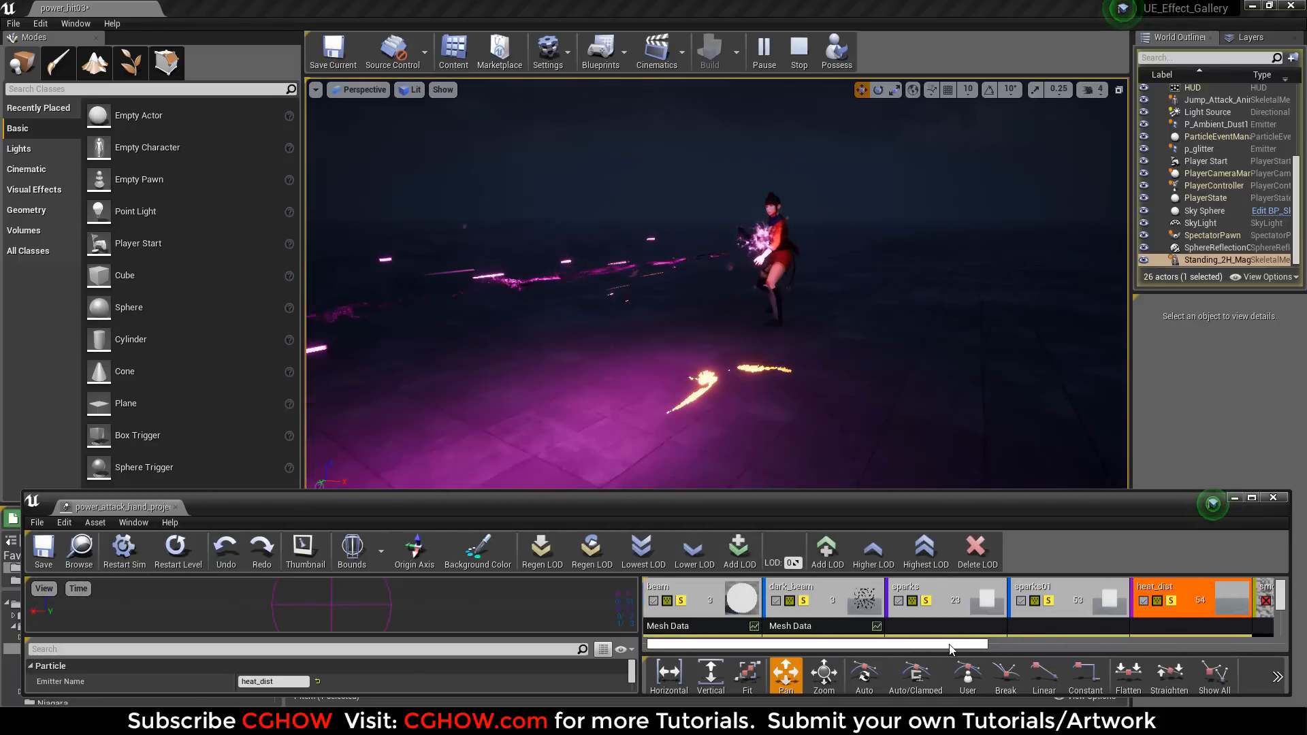
drag(935, 650, 1093, 651)
click(194, 543)
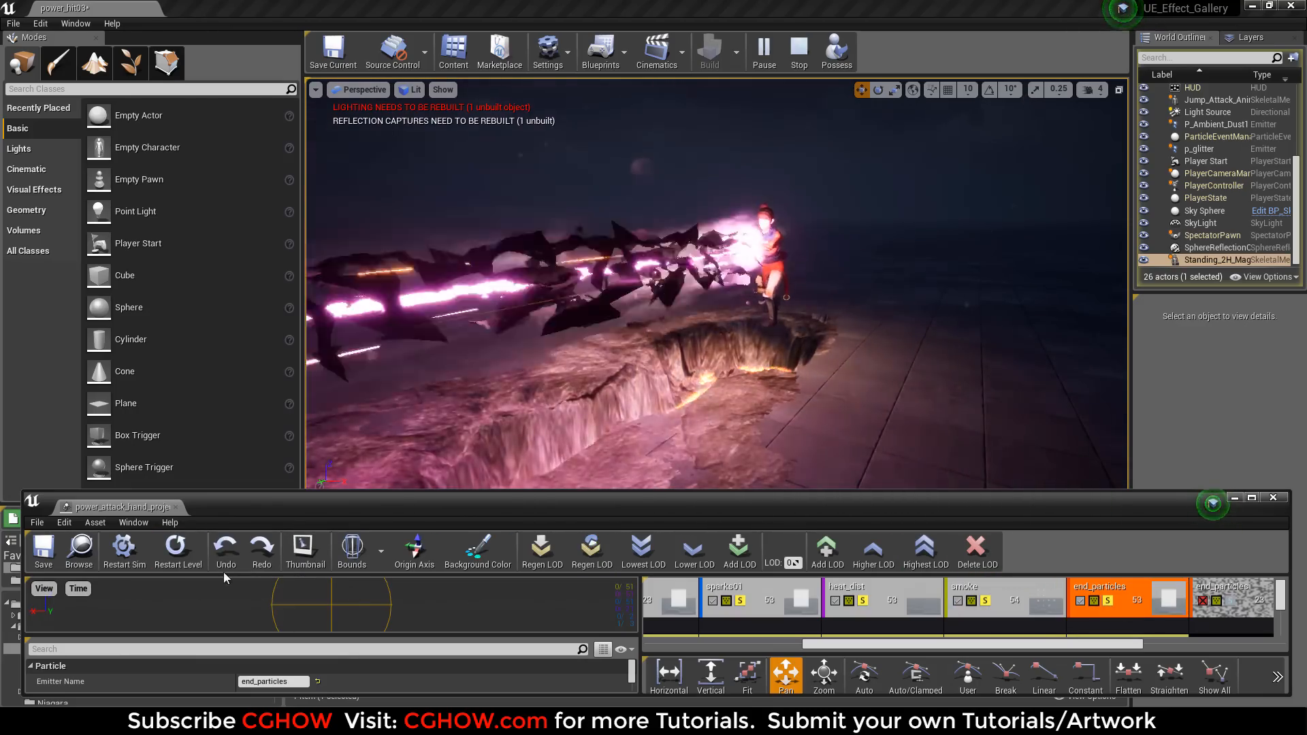
Replay with both end_particles emitters added to the soloed set, and close the power_attack_hand_projectile window with all emitters unsoloed.
click(169, 559)
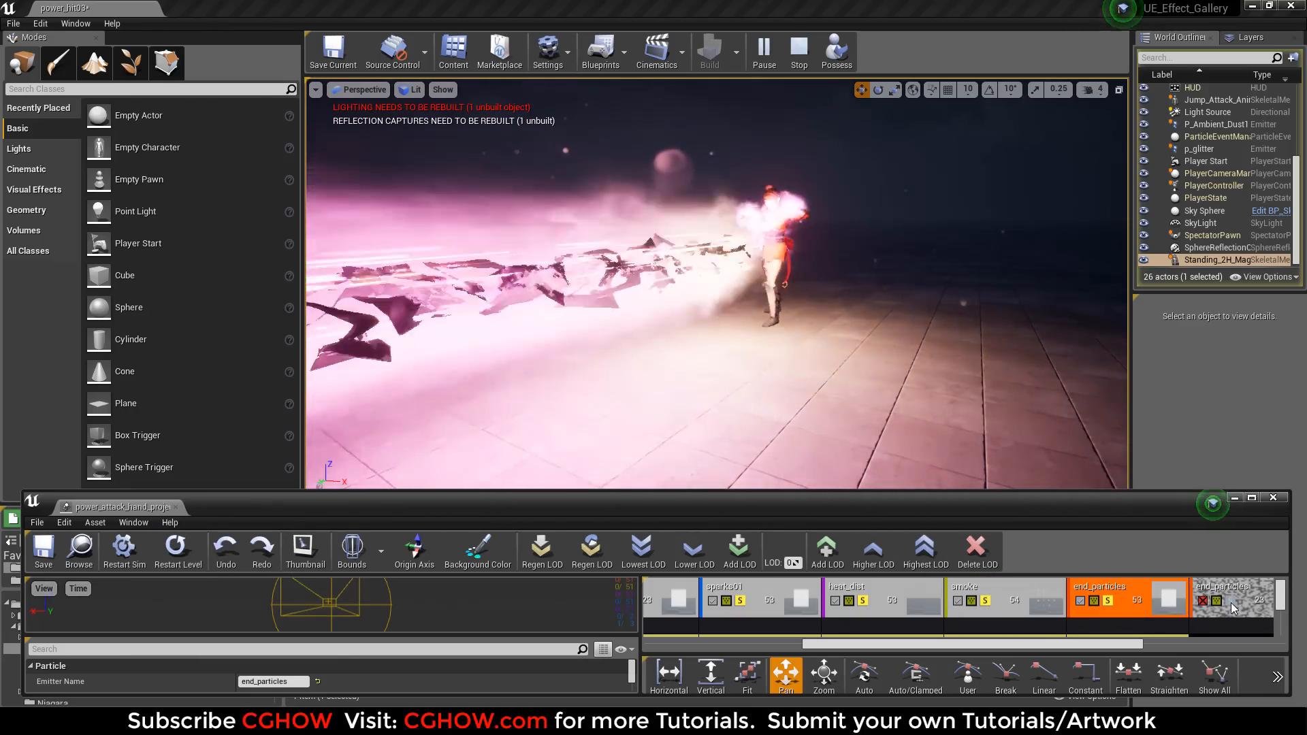
click(1234, 608)
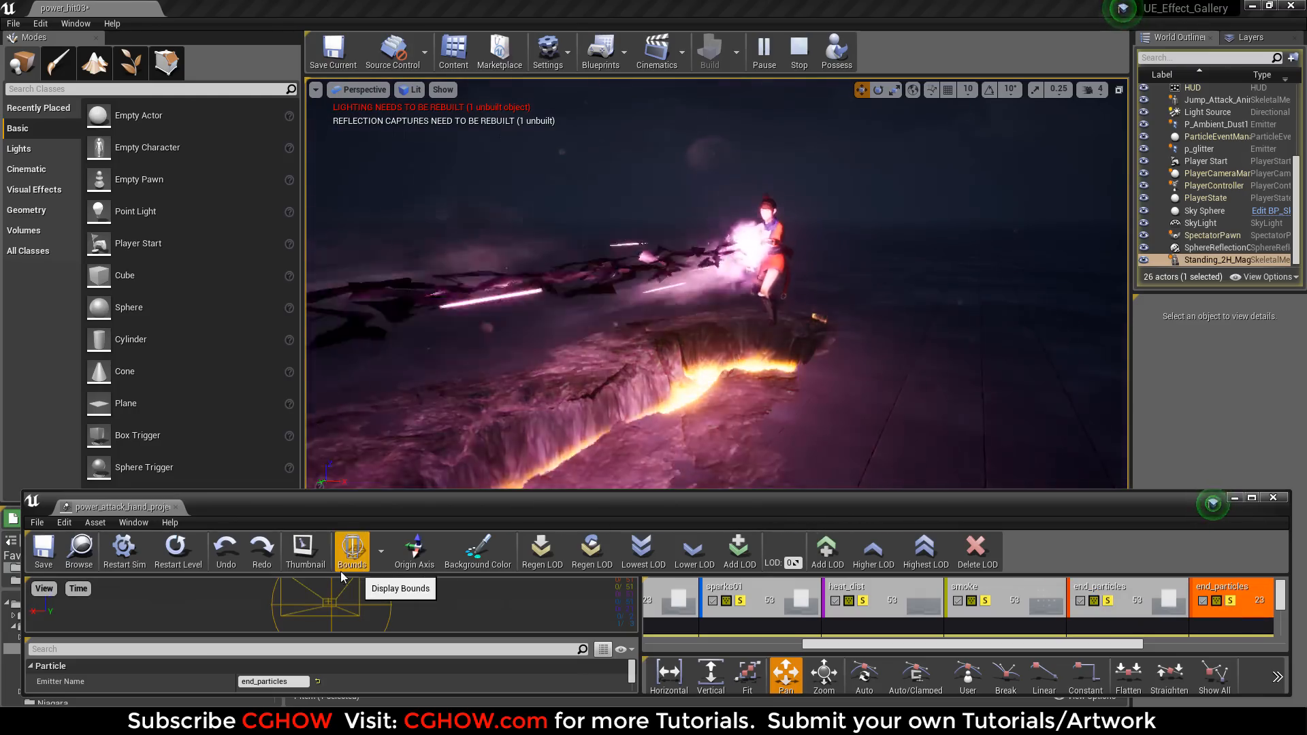
click(174, 562)
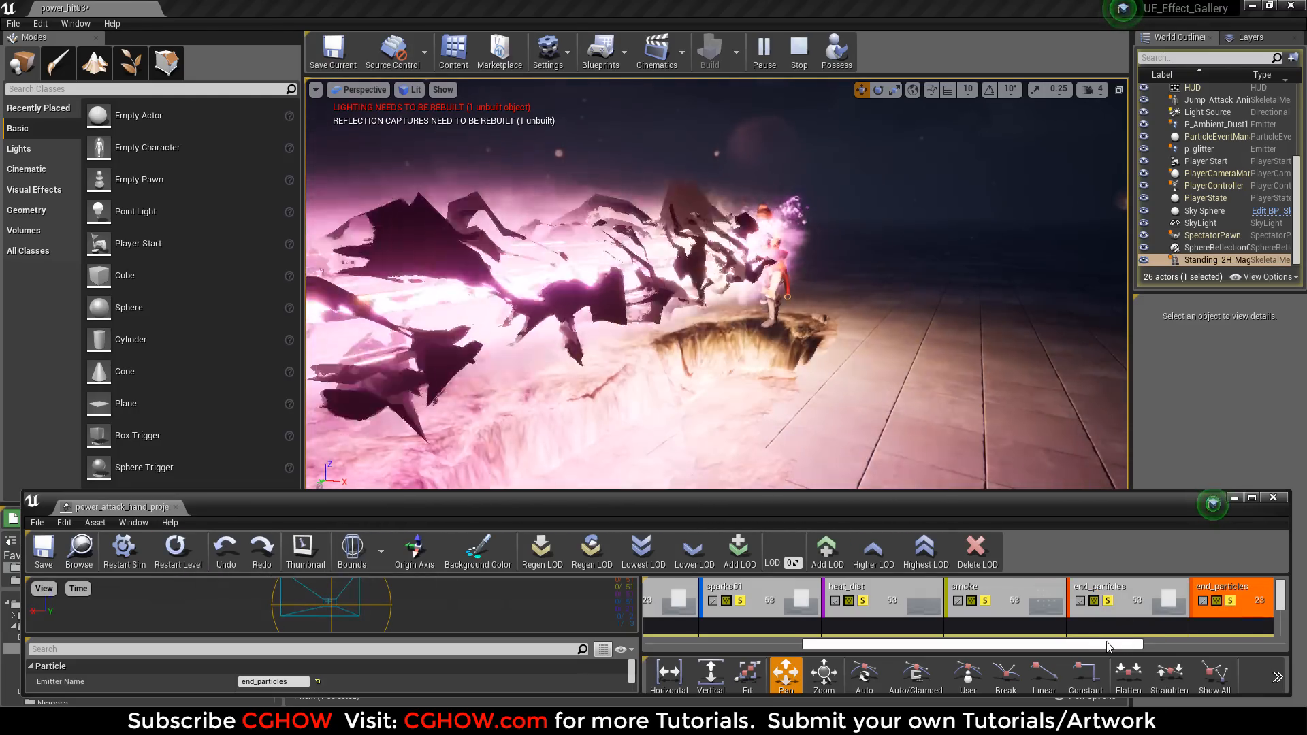
drag(1107, 647, 1154, 646)
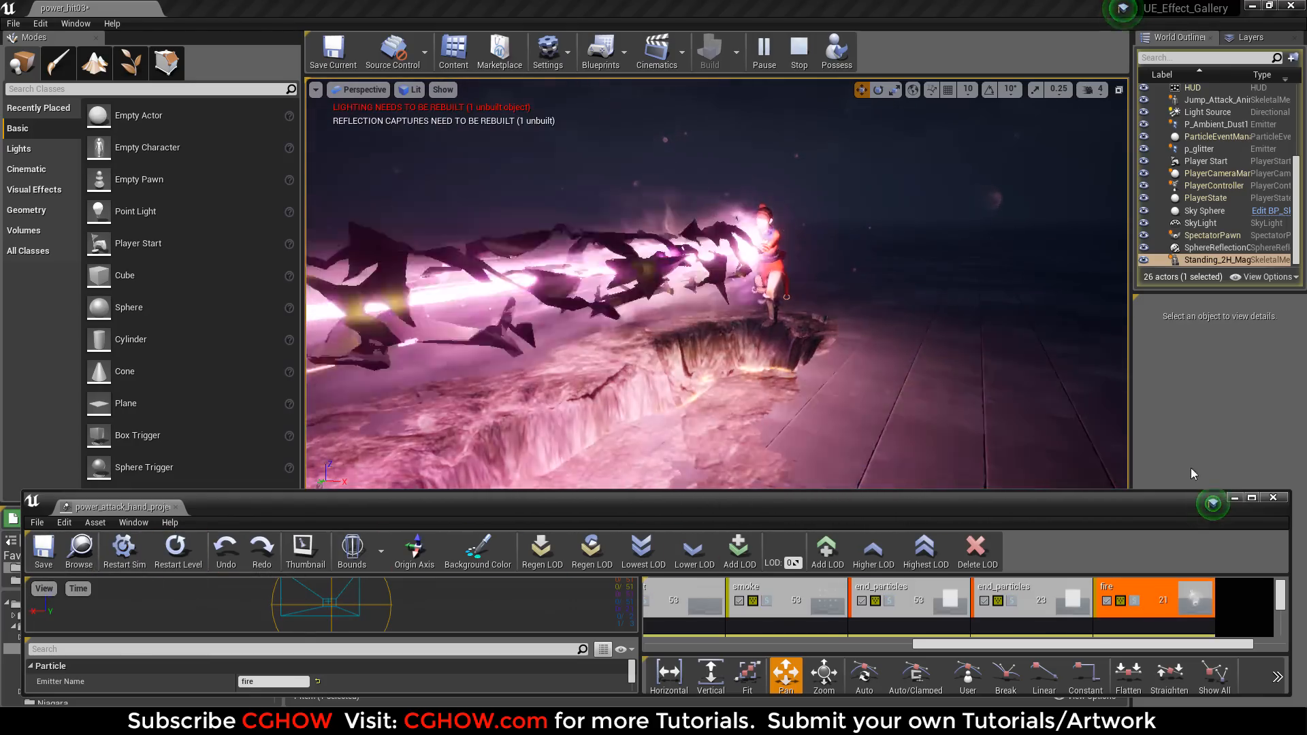
click(1273, 498)
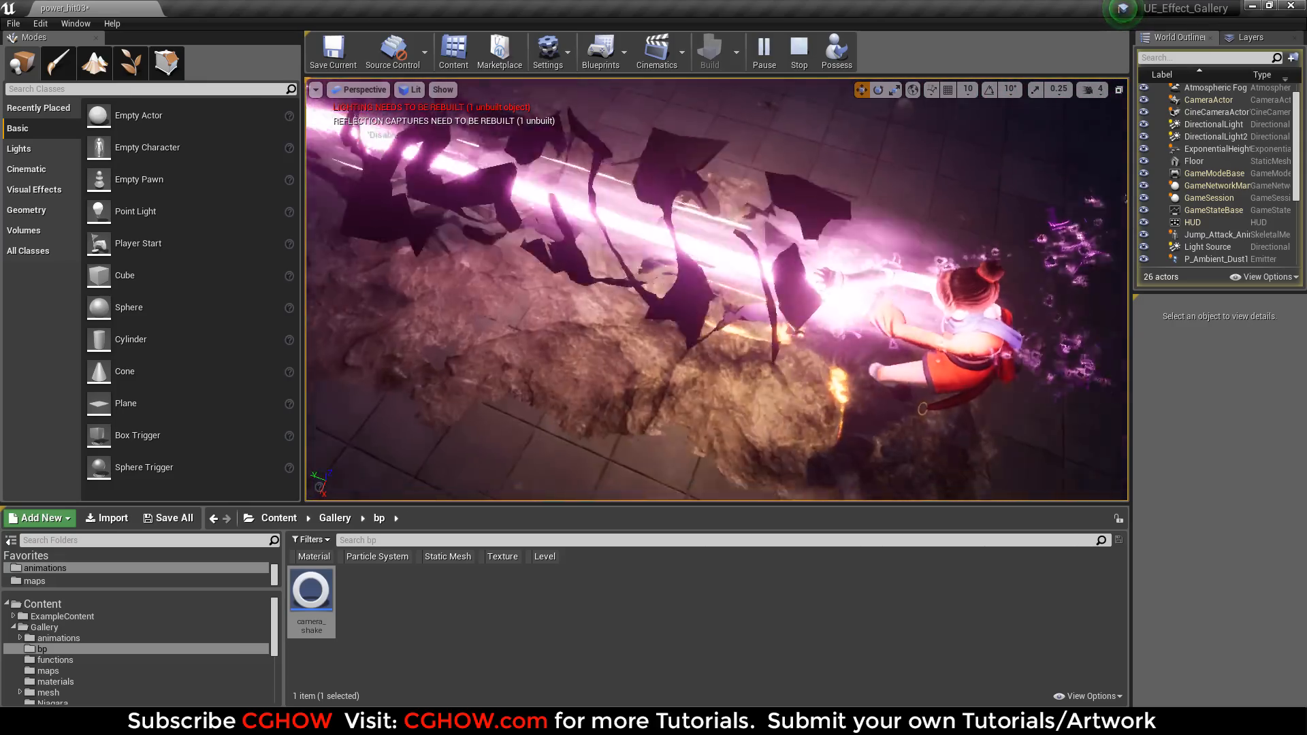
Show the level viewport in full screen and examine the simulated beam attack and ground crack from several angles and distances.
key(F11)
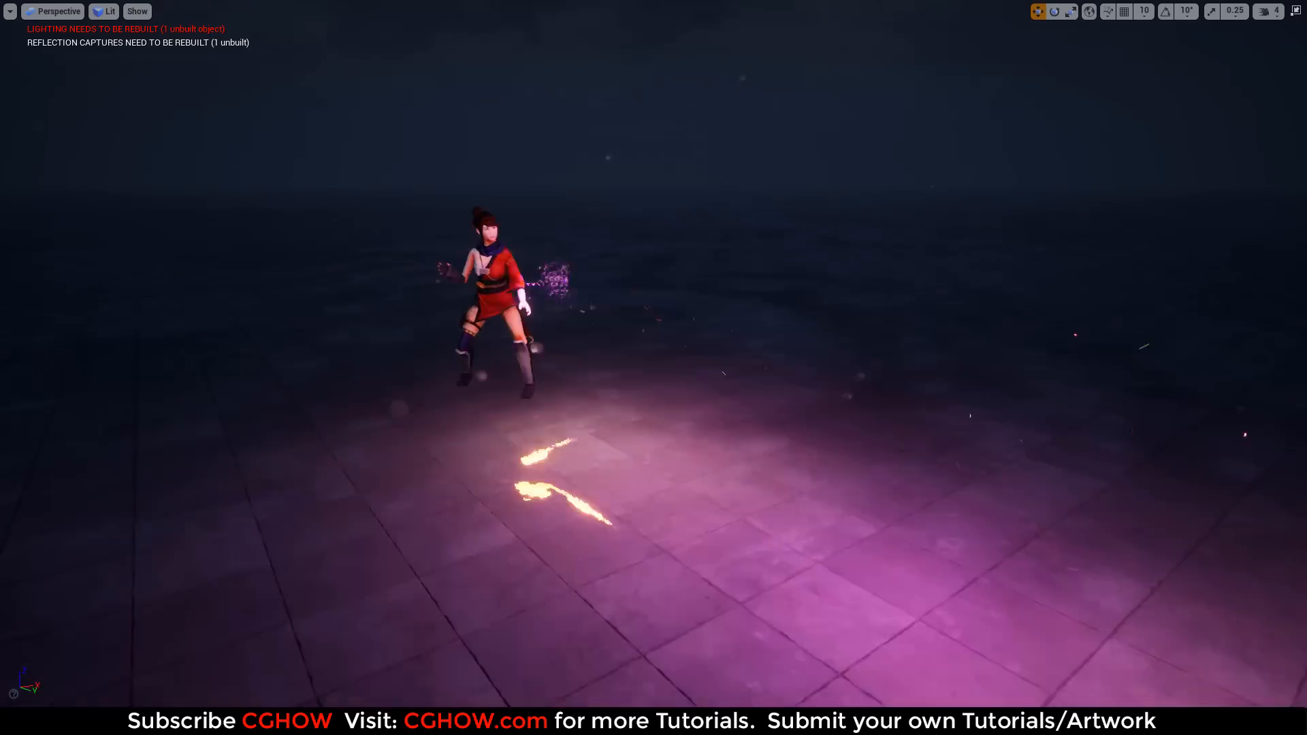
alt+drag(678, 379, 470, 379)
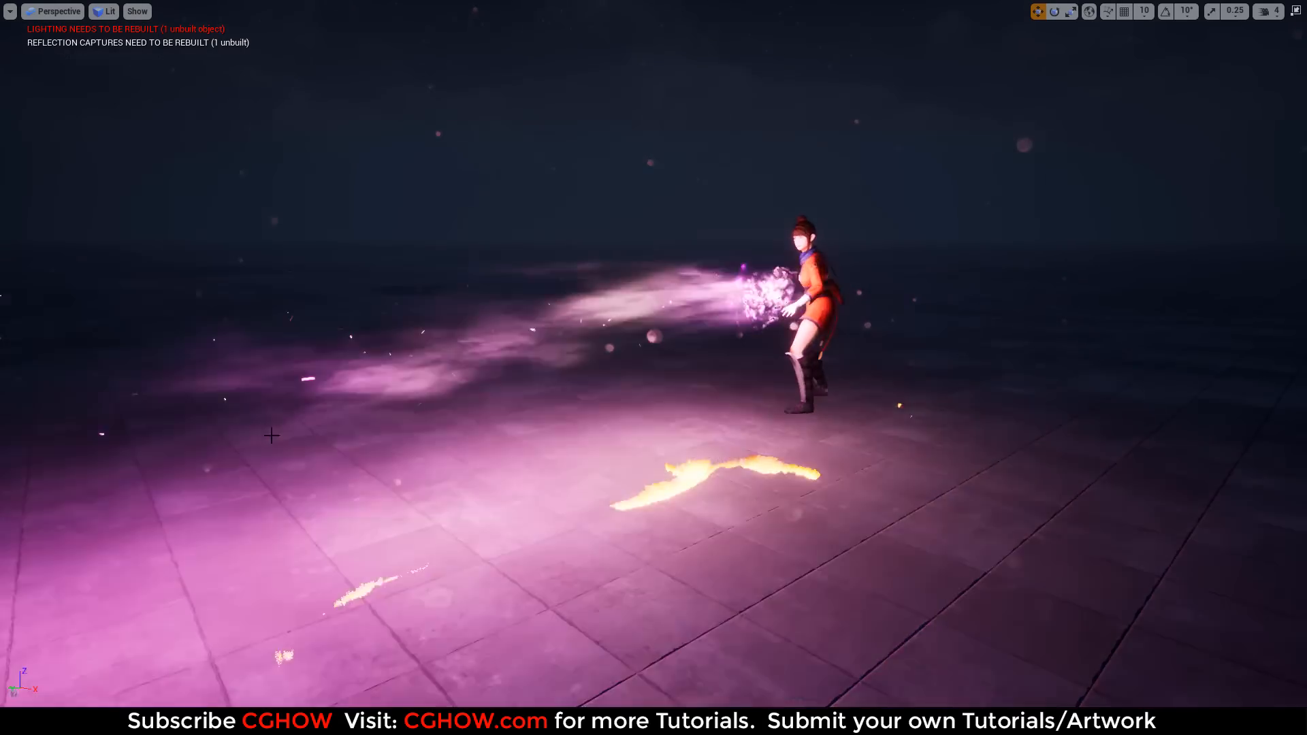
alt+drag(678, 379, 606, 379)
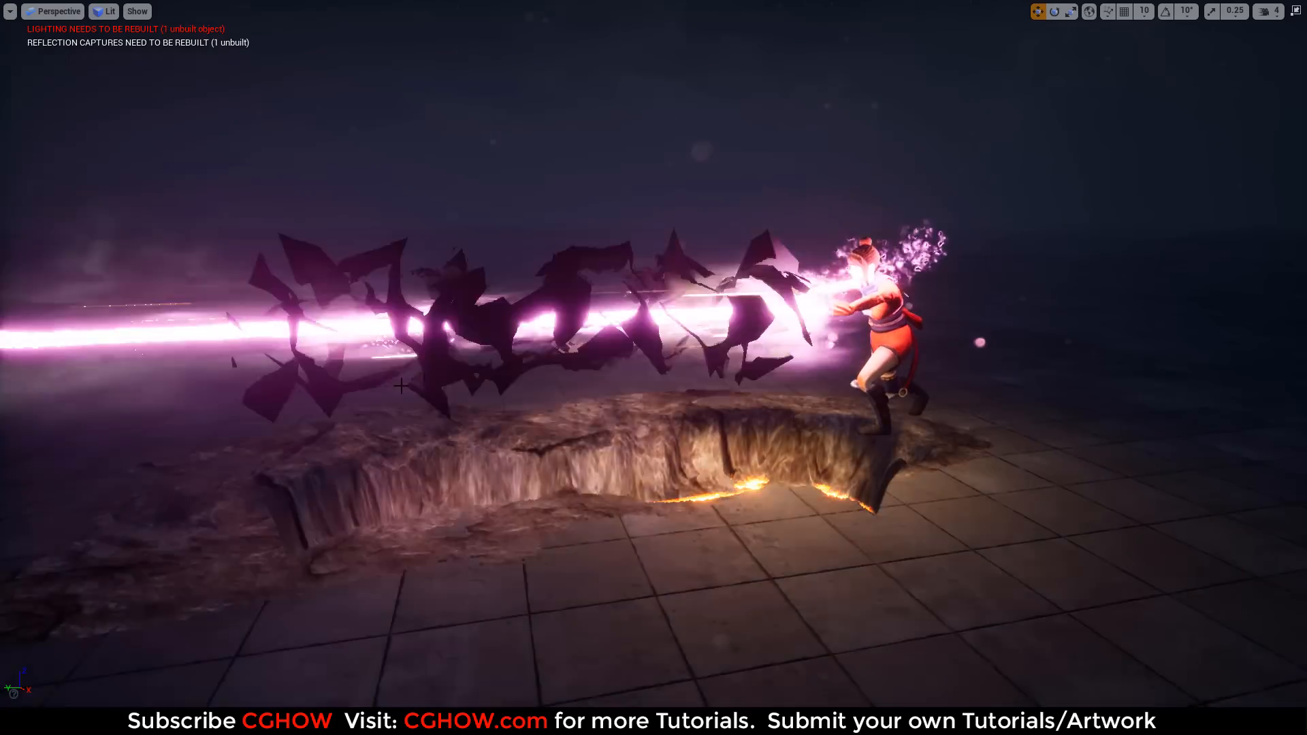
alt+drag(412, 369, 565, 405)
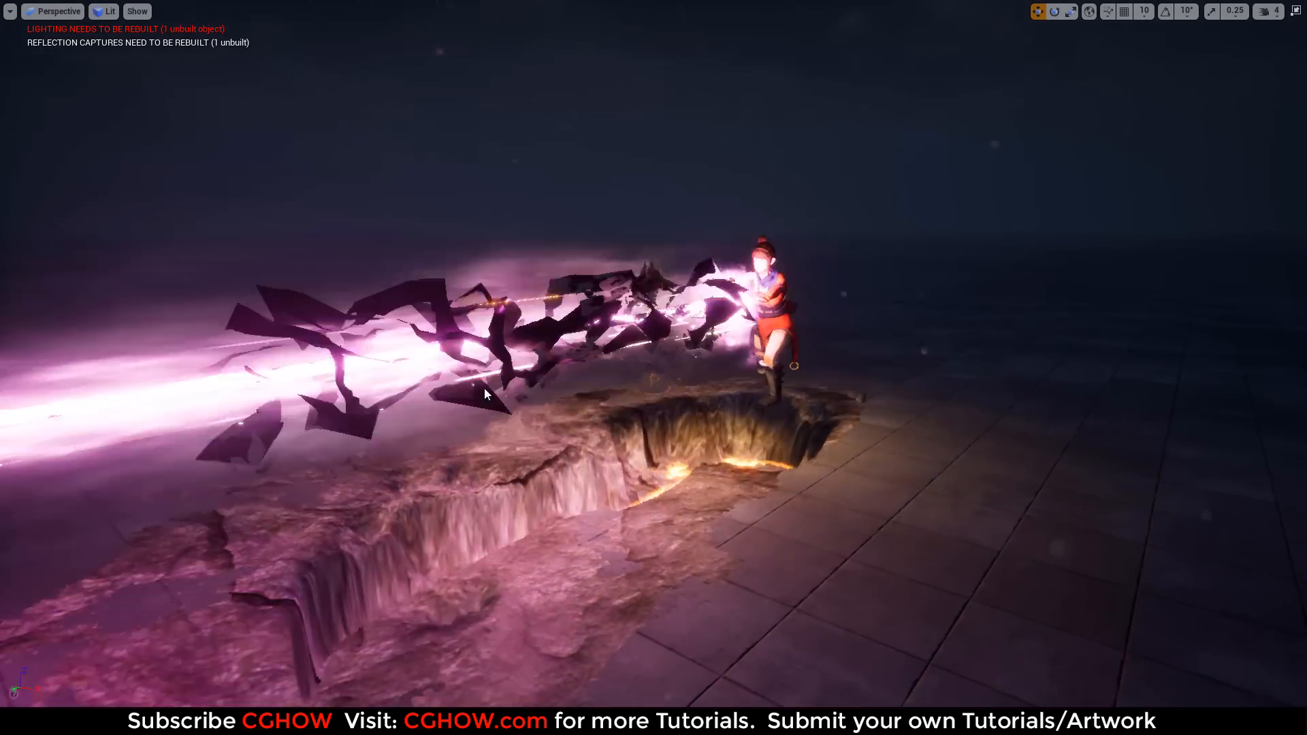
alt+drag(488, 408, 545, 400)
alt+drag(444, 365, 537, 413)
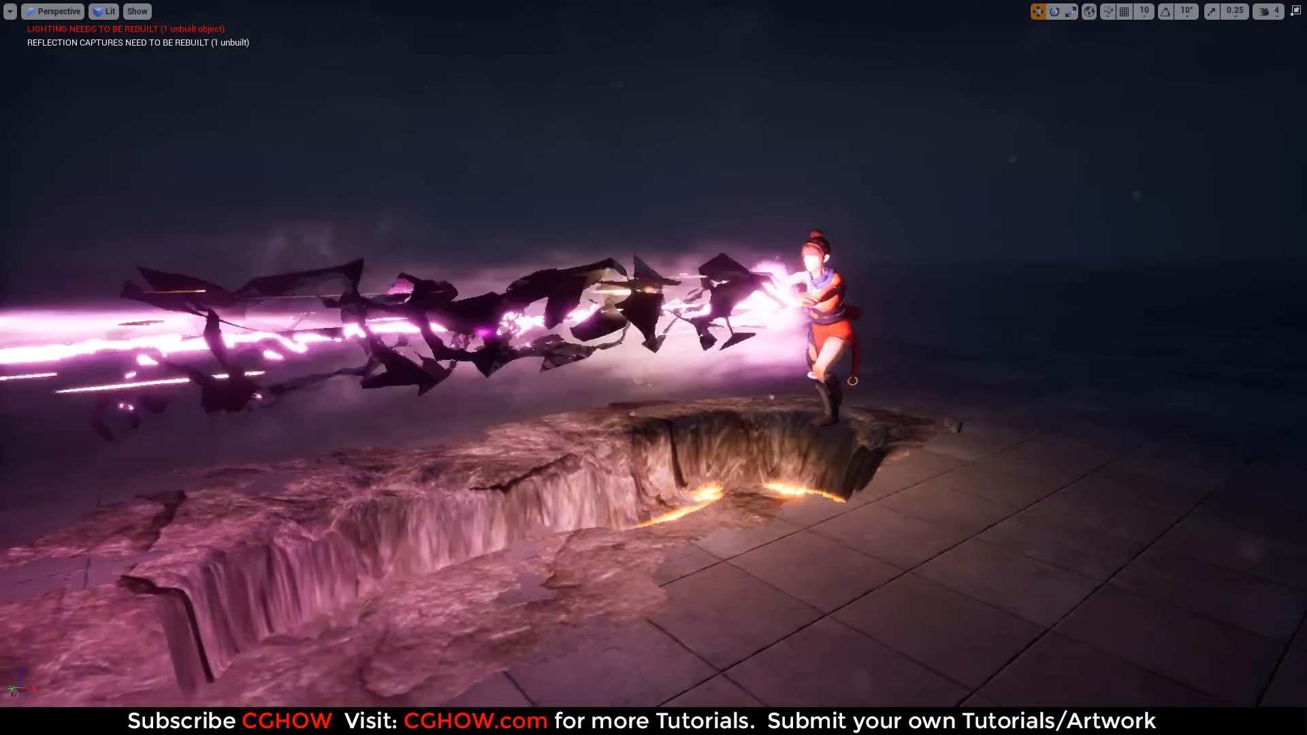
alt+drag(539, 403, 477, 403)
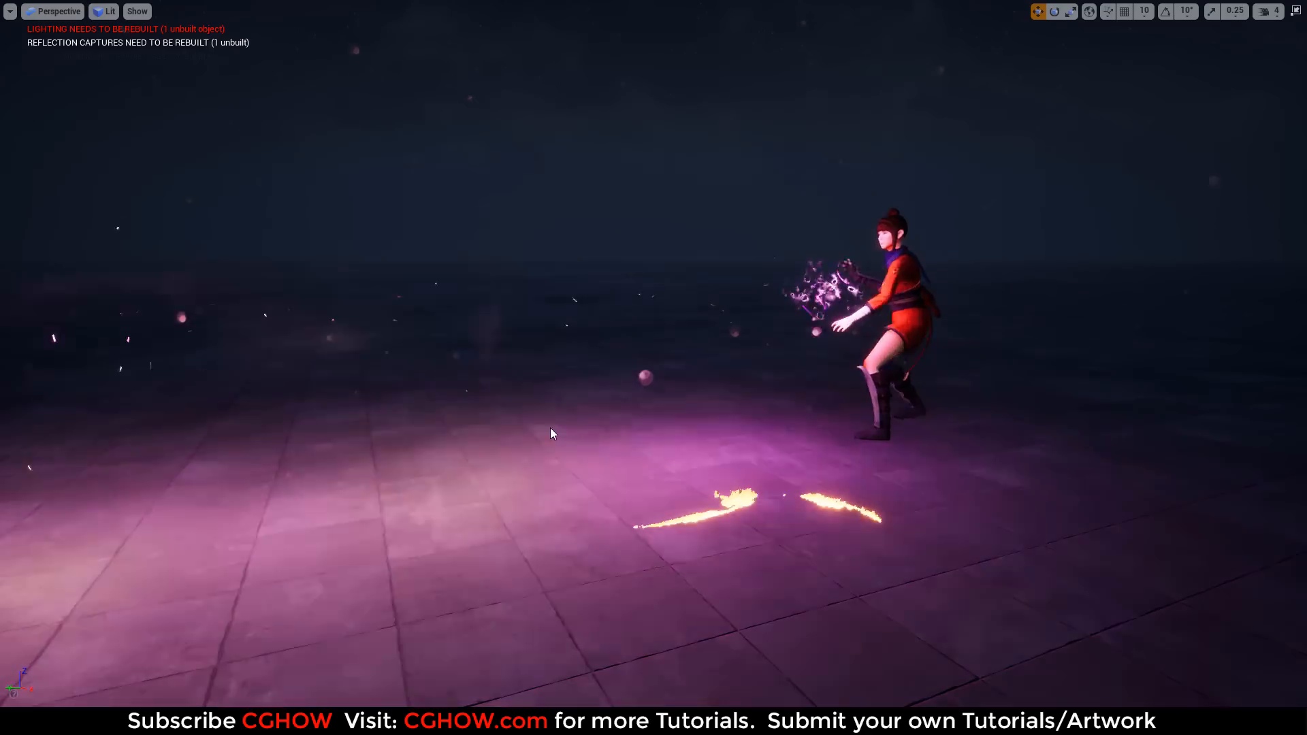
alt+drag(550, 427, 300, 228)
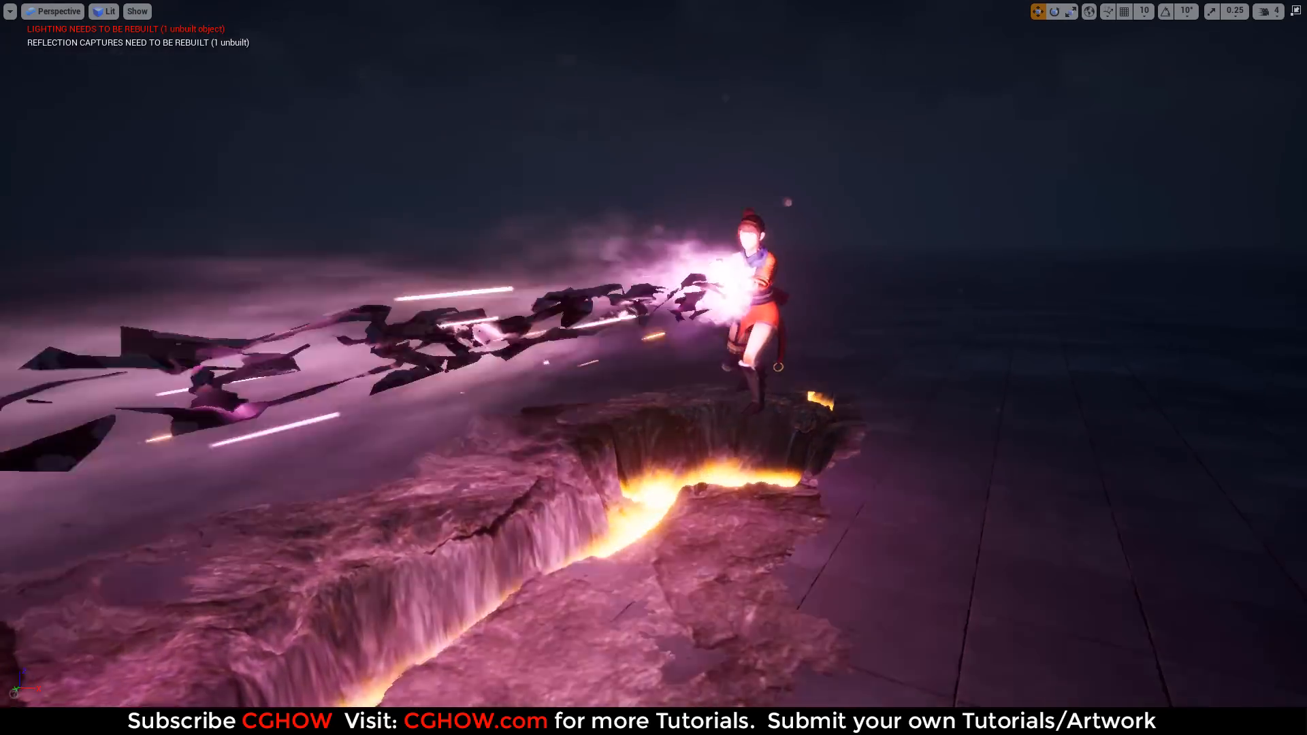
alt+drag(545, 368, 735, 368)
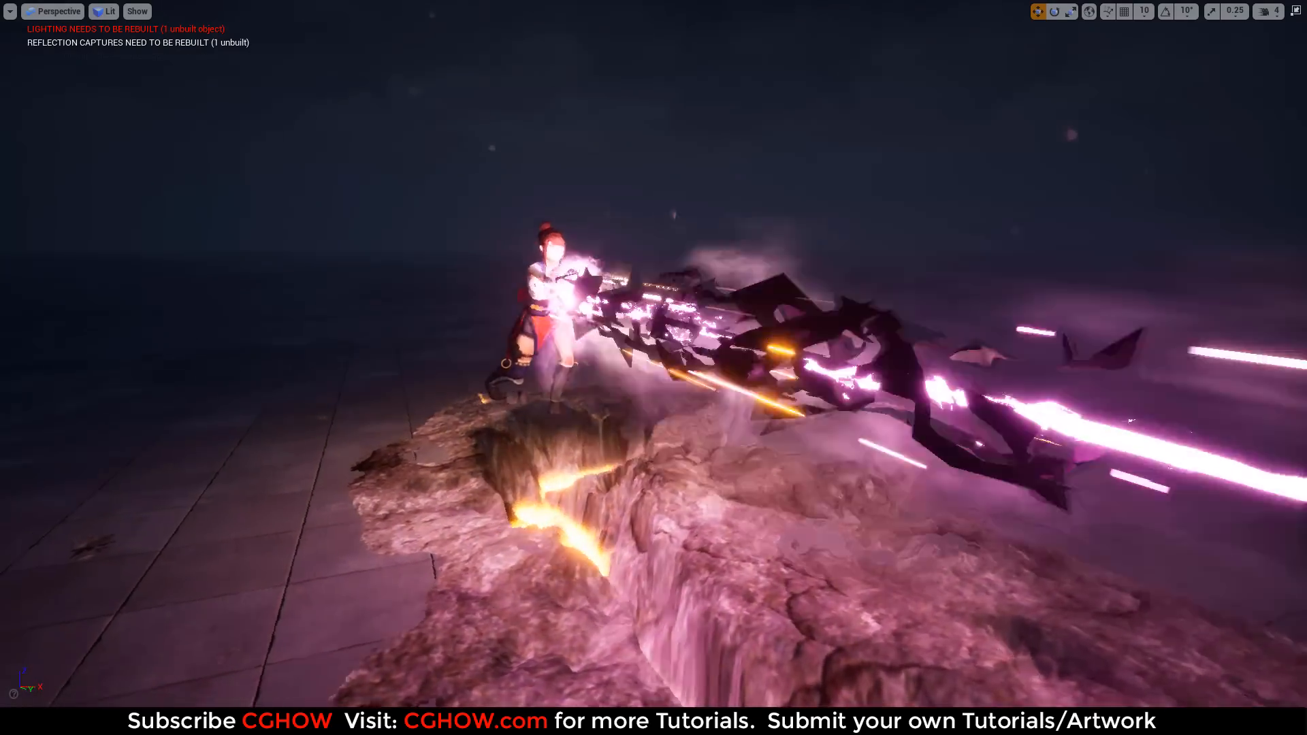
alt+drag(597, 506, 388, 487)
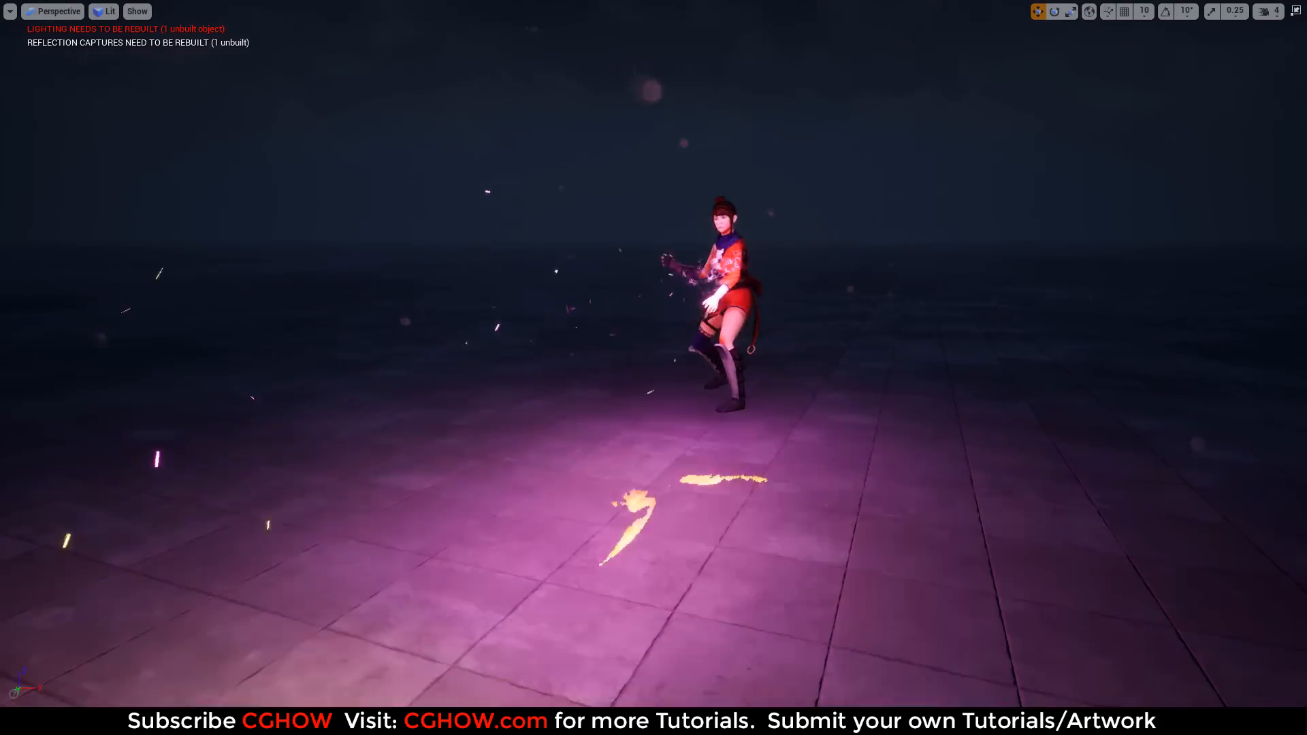
mouse_move(573, 471)
alt+mouse_down()
mouse_move(607, 472)
mouse_move(556, 478)
alt+mouse_up()
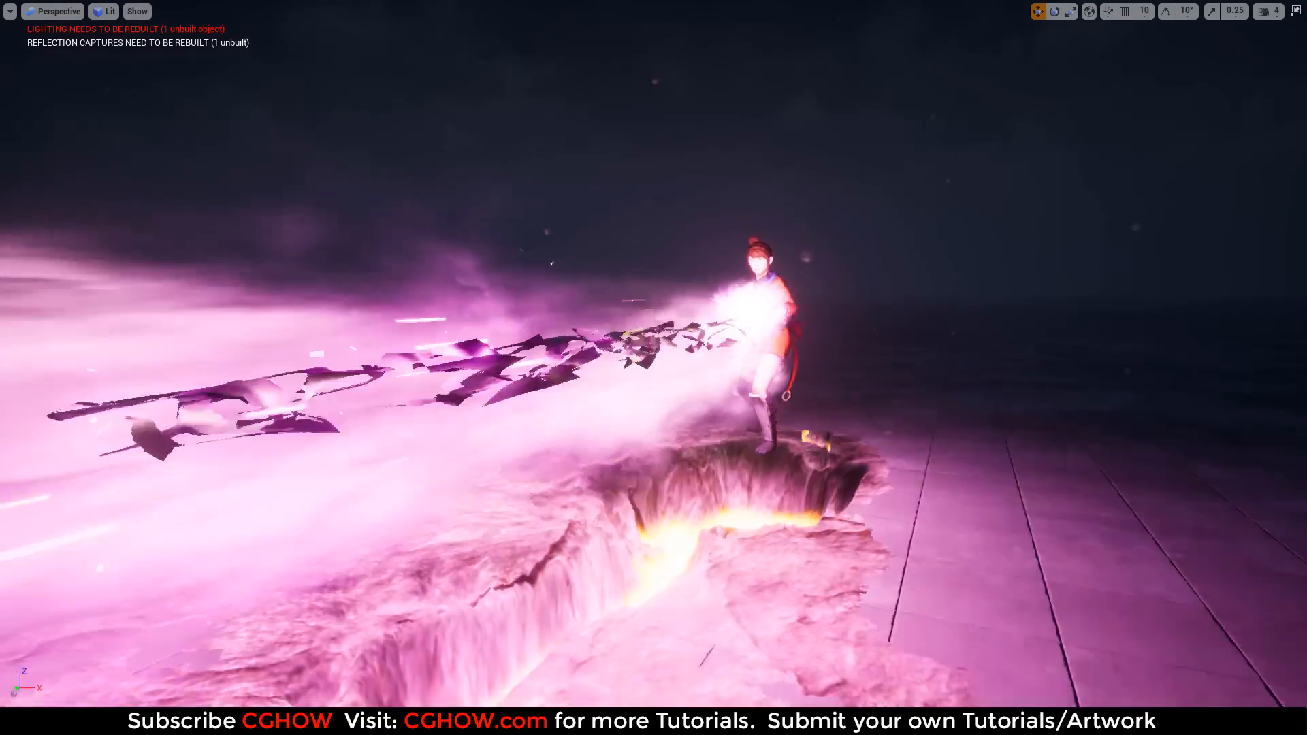
alt+drag(608, 472, 696, 472)
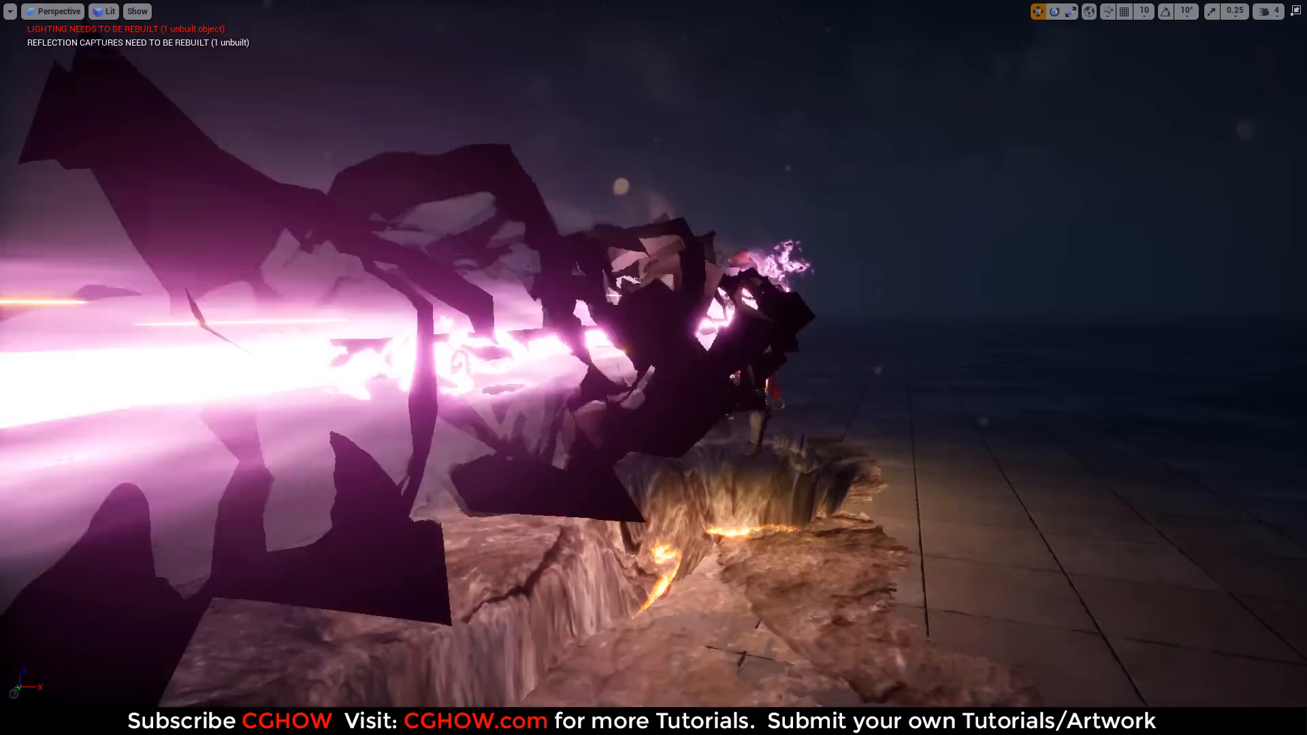
right_click(602, 496)
click(811, 478)
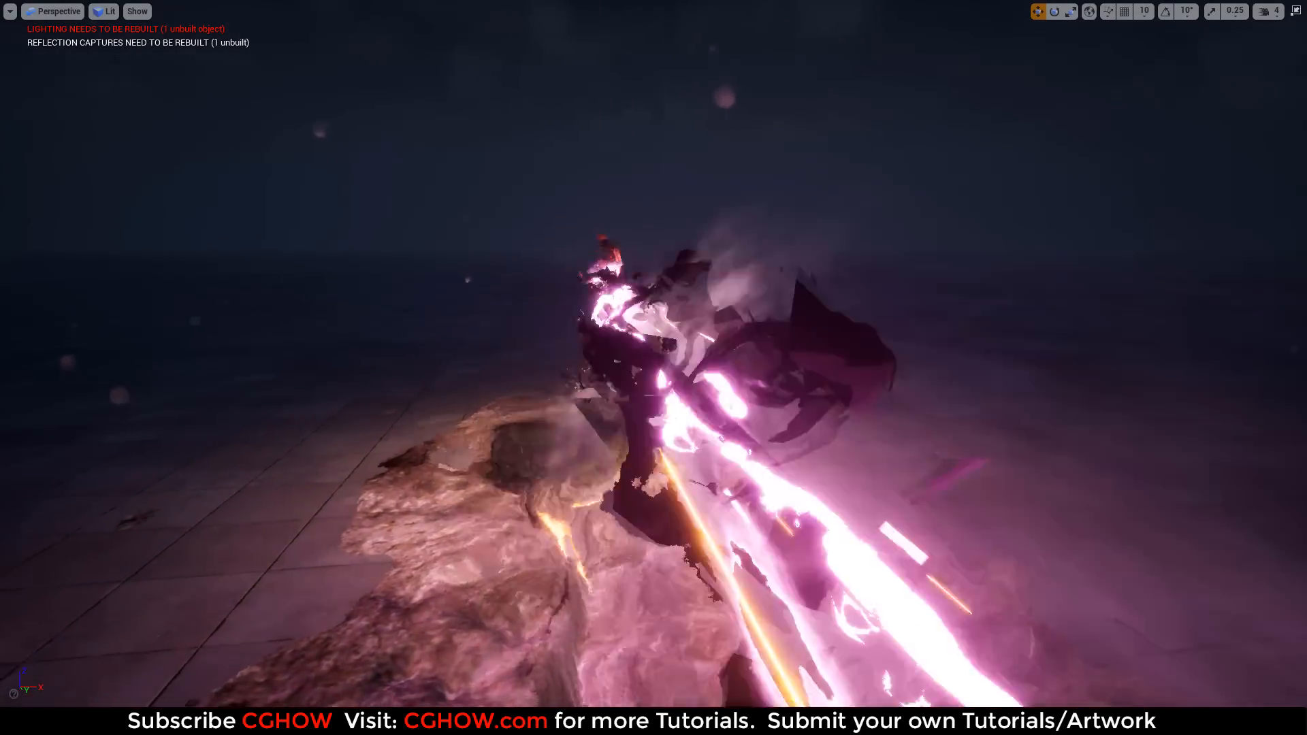
alt+drag(654, 368, 551, 368)
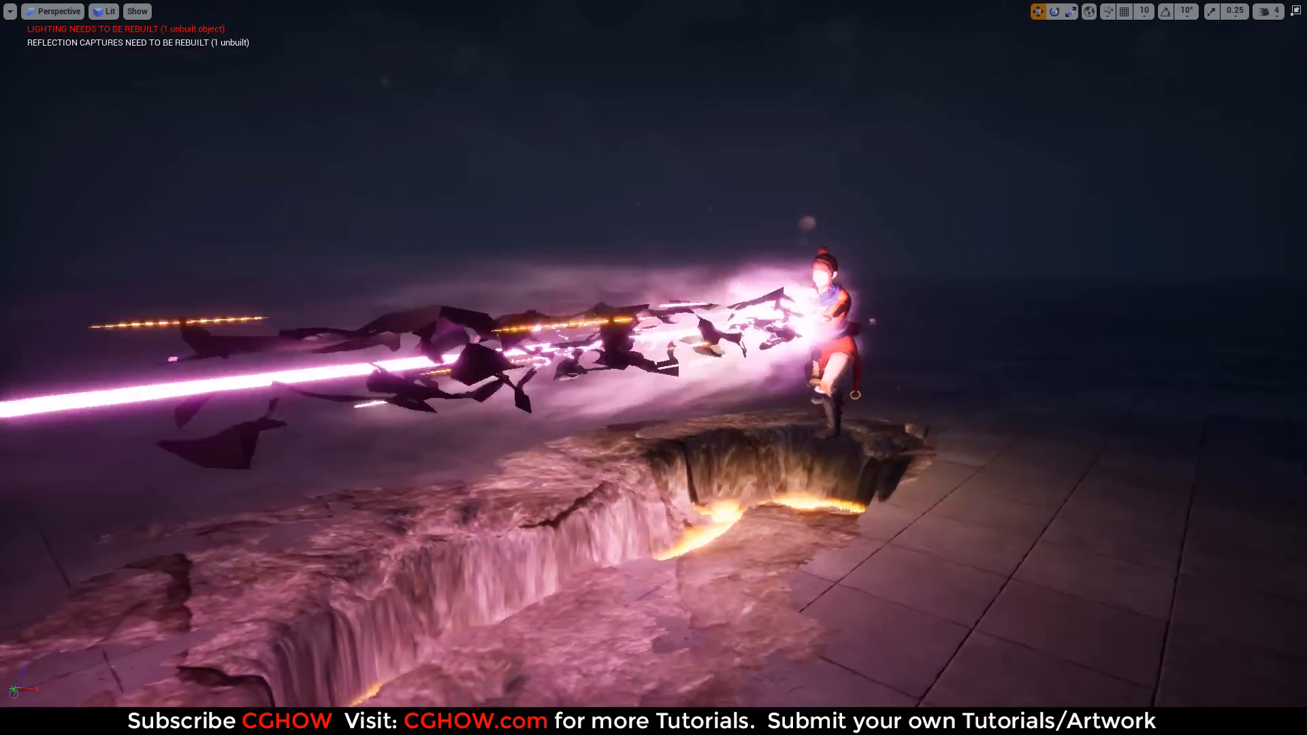
alt+drag(685, 470, 756, 490)
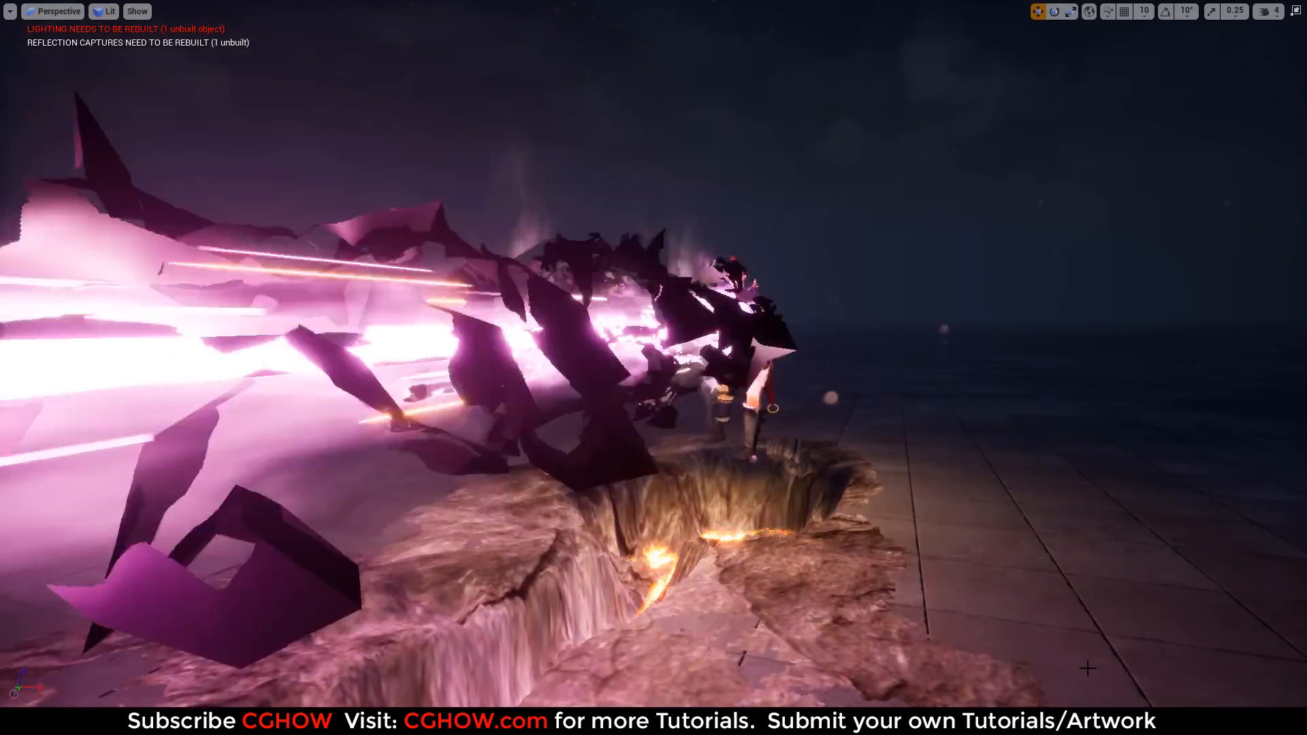